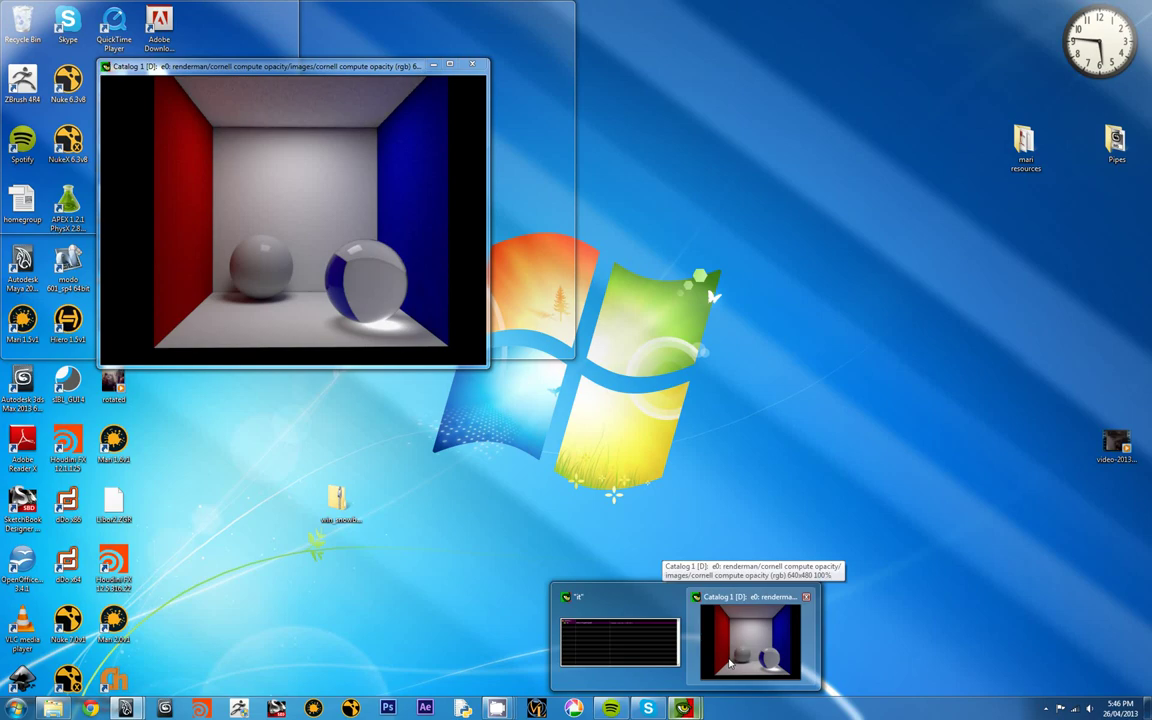
- Bring the Cornell box render window back up and set it to Always on Top
click(732, 660)
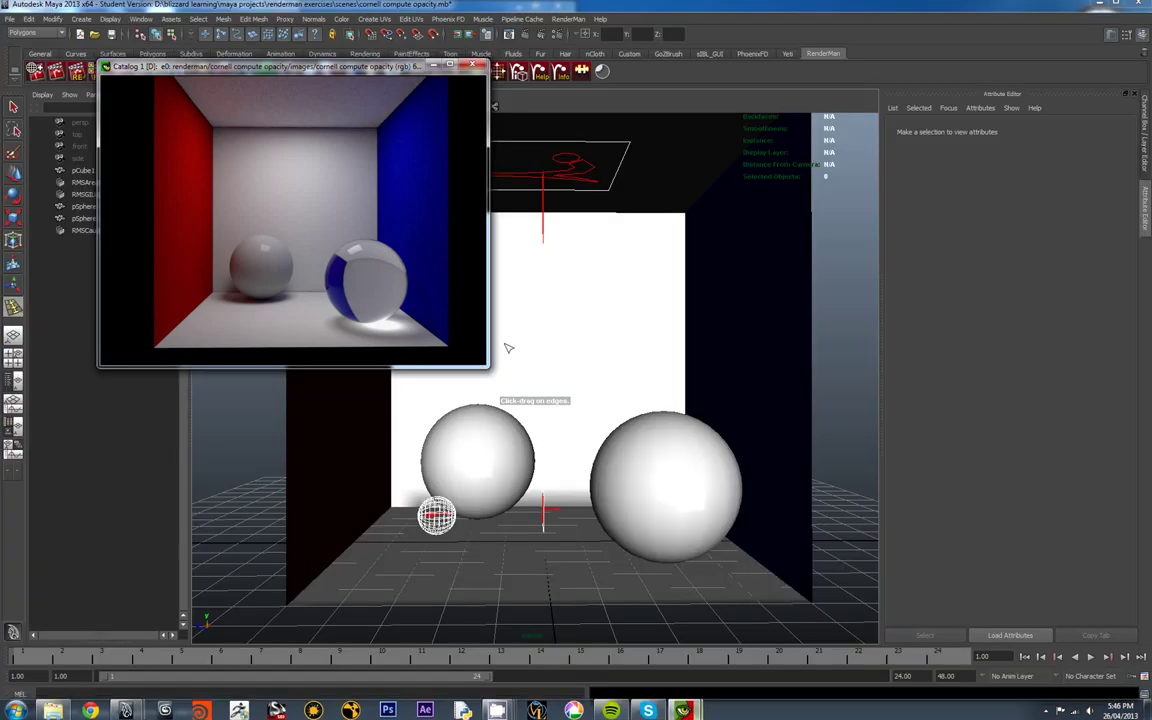
right_click(362, 178)
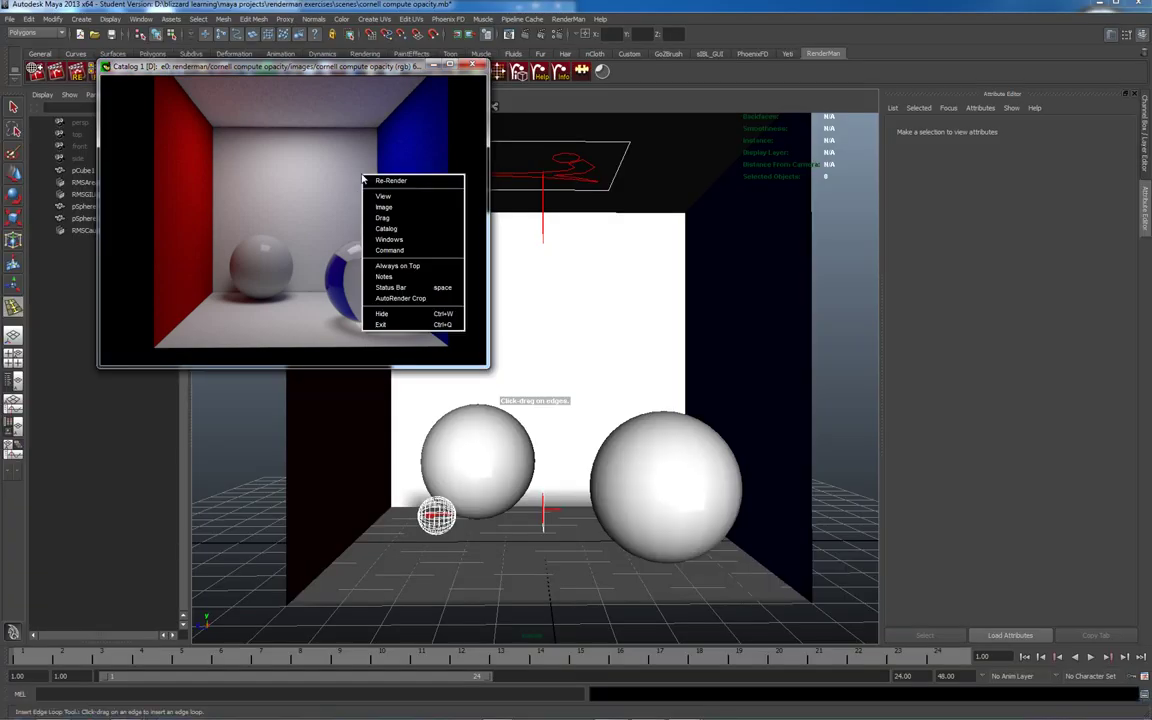
click(407, 267)
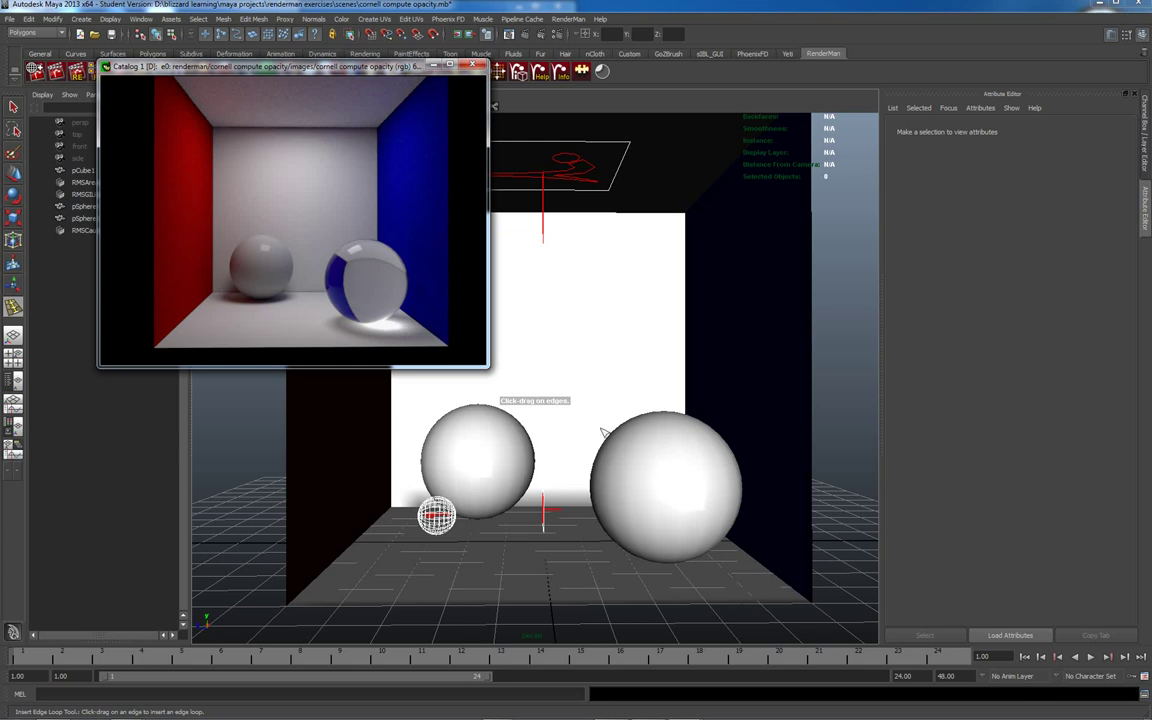
- Set pSphere2's RMSGlass1 shadow opacity to Compute (medium) and re-render the Cornell box
click(627, 452)
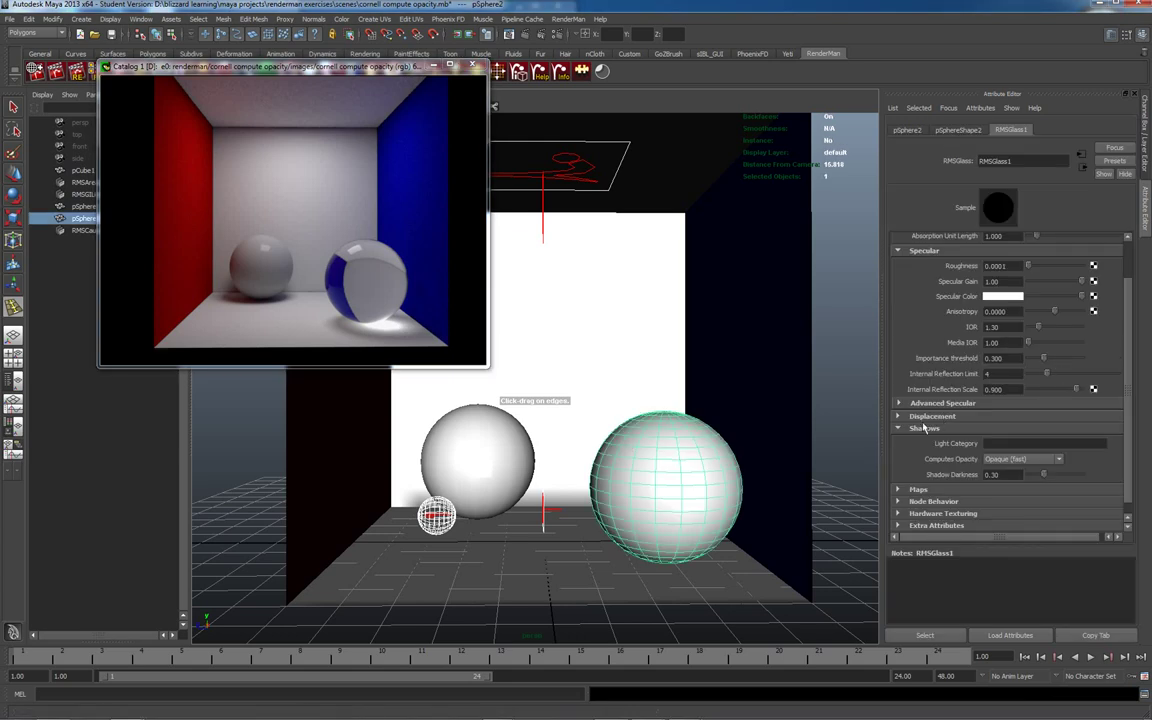
click(1060, 459)
click(1033, 478)
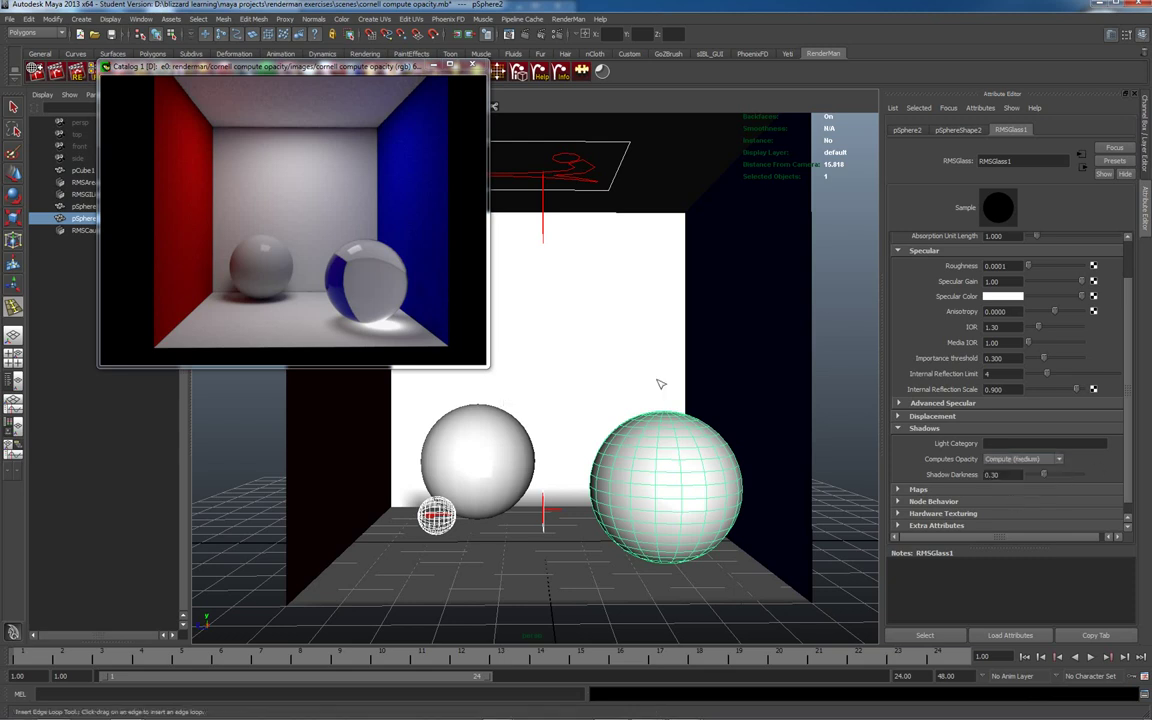
right_click(302, 197)
click(333, 200)
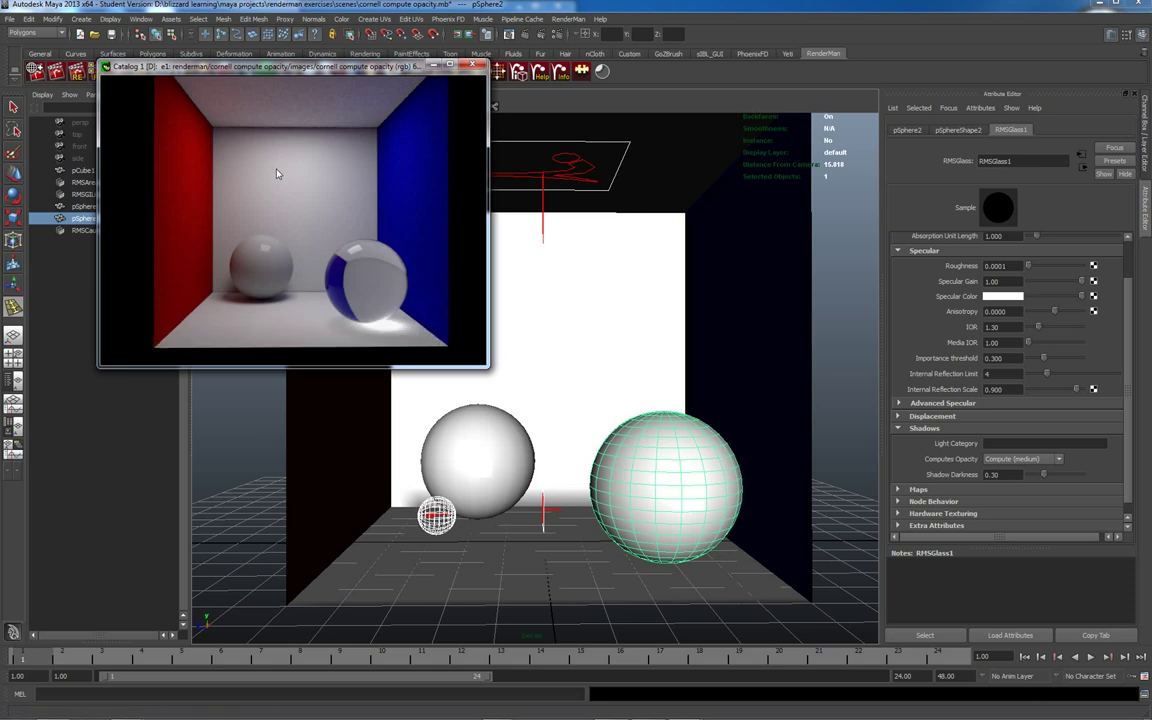
- Raise all render windows and bring the render catalog into view
right_click(341, 172)
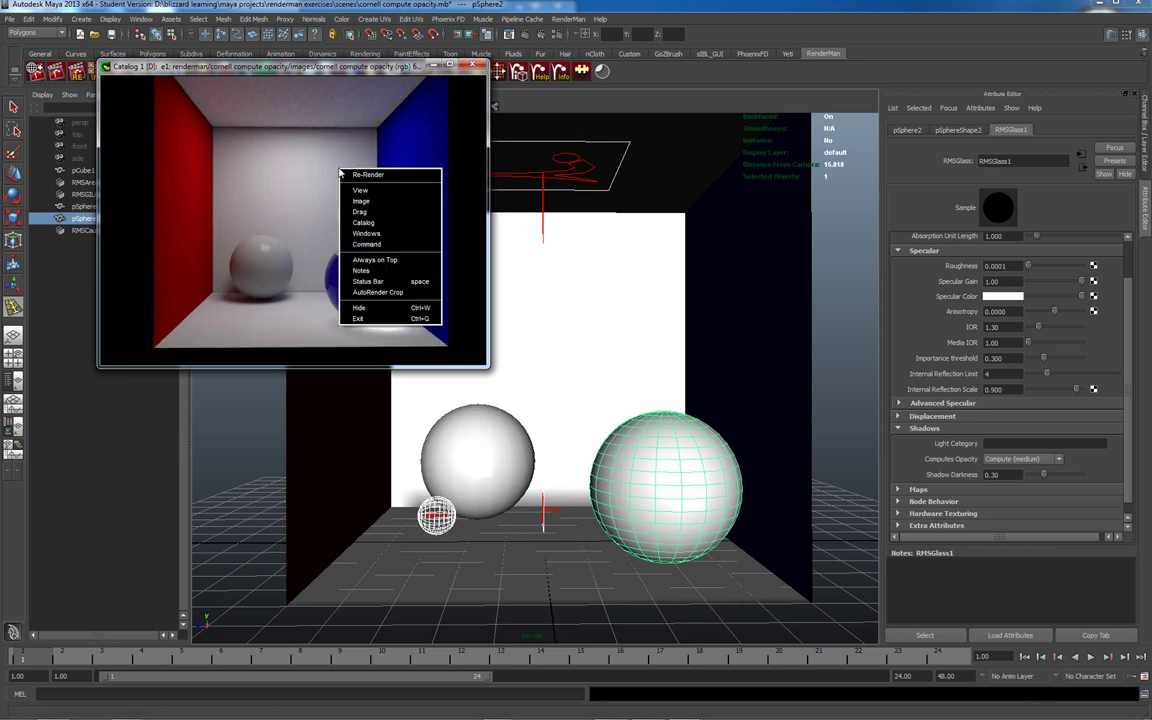
mouse_move(400, 233)
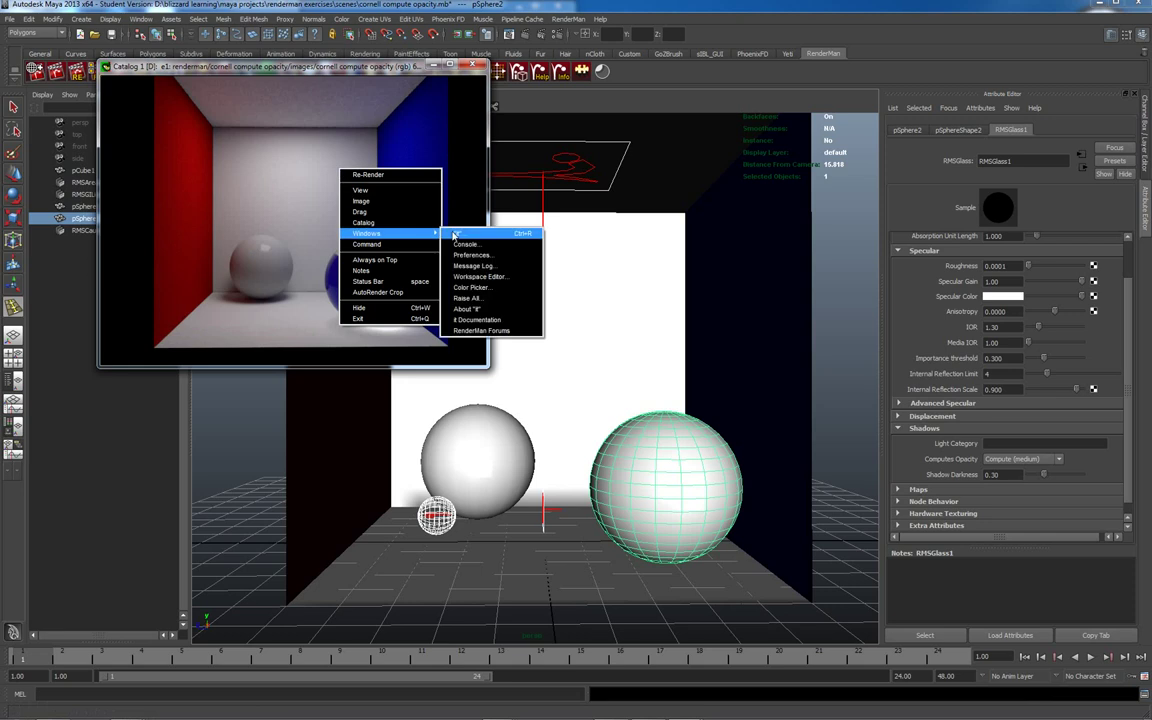
click(477, 299)
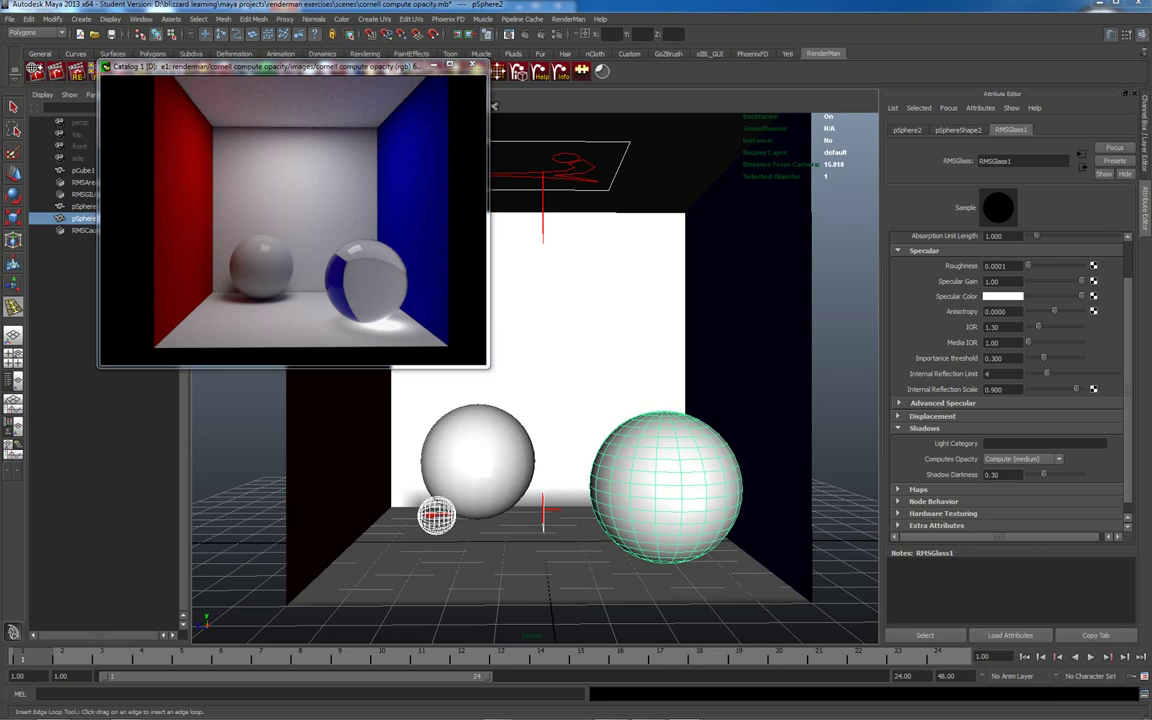
drag(1150, 185, 630, 121)
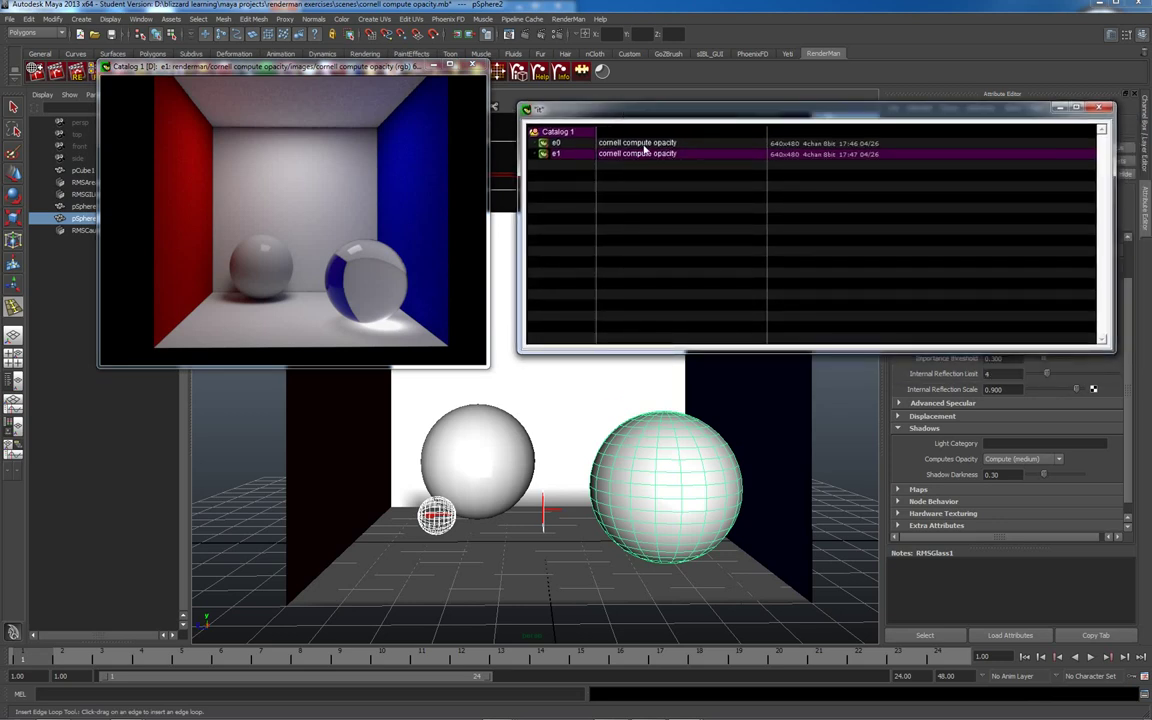
- Flip between renders e0 and e1 to compare, ending on e0, then move the catalog aside
click(643, 146)
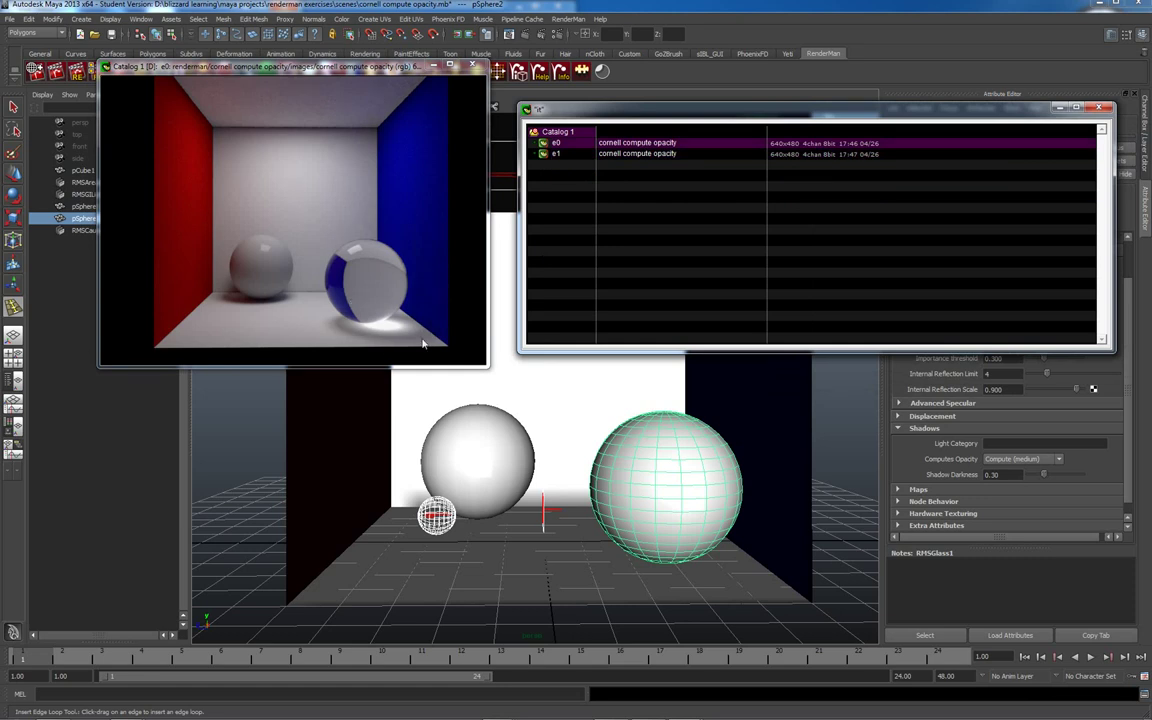
click(660, 154)
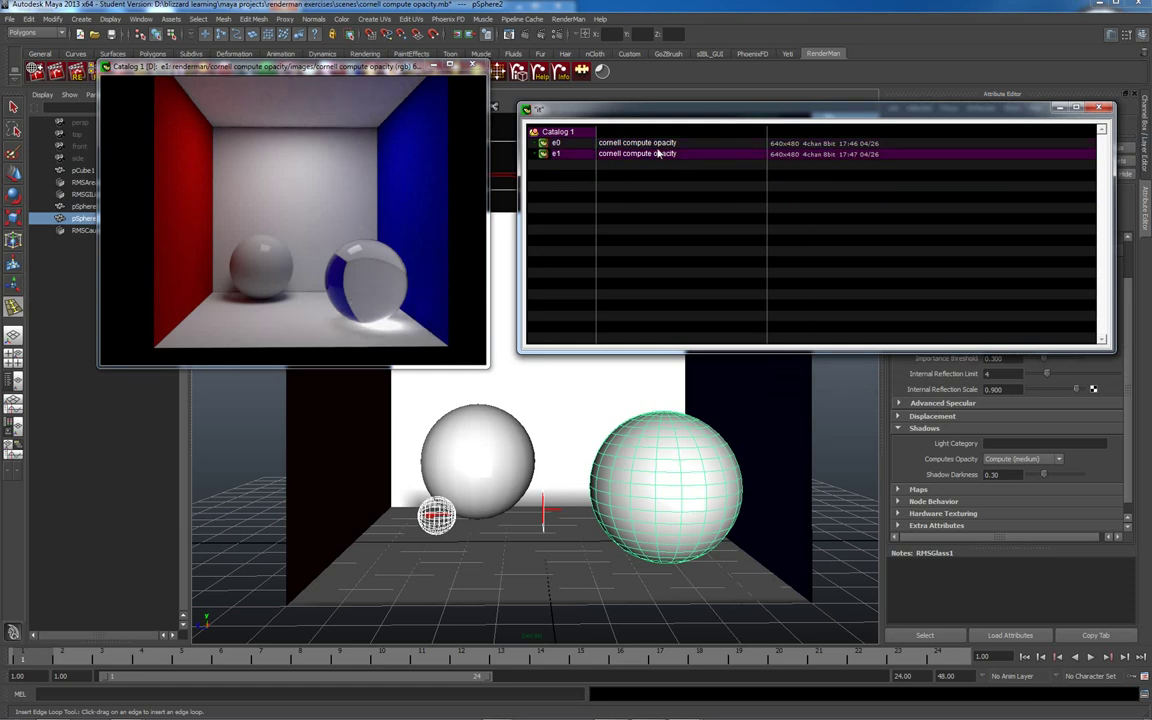
click(656, 144)
click(648, 154)
click(652, 145)
drag(585, 107, 1151, 110)
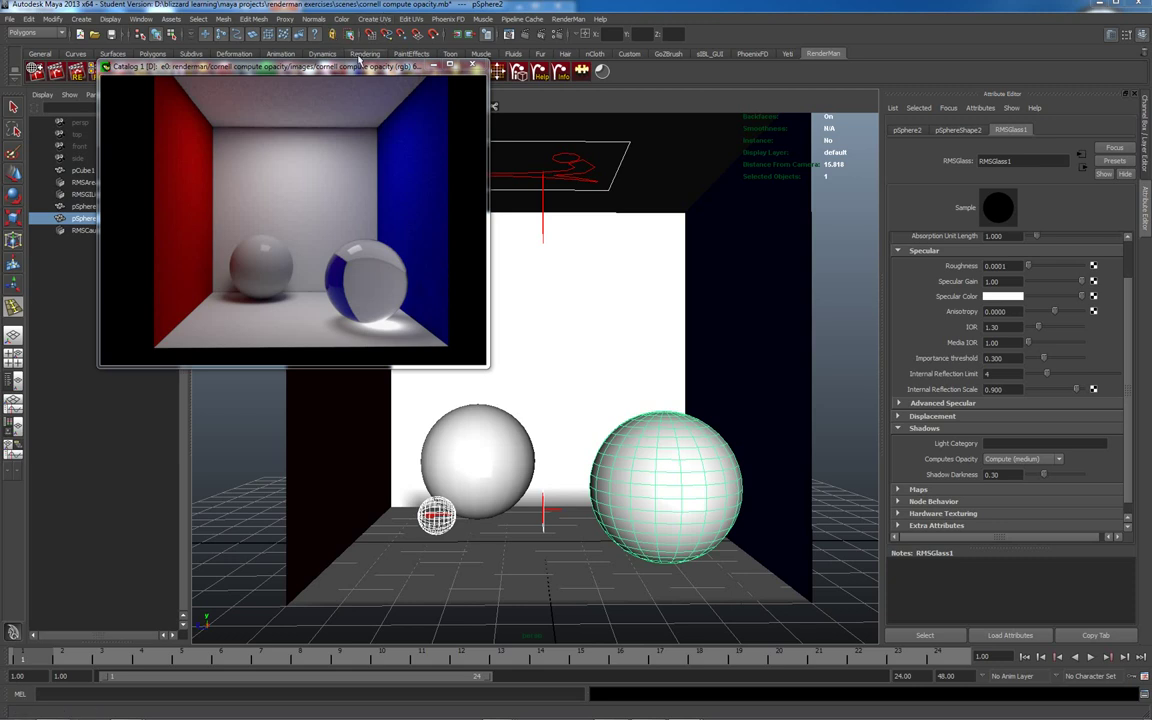
- Move the render window aside and start a new scene without saving the Cornell box
drag(324, 67, 269, 350)
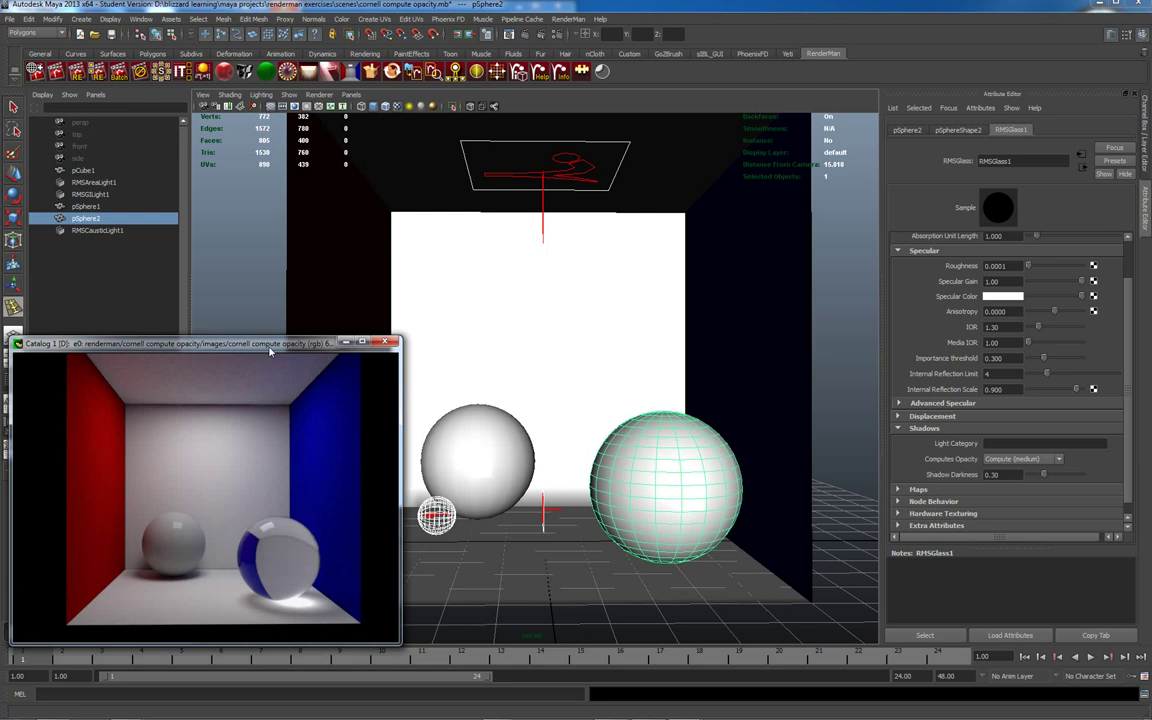
click(11, 20)
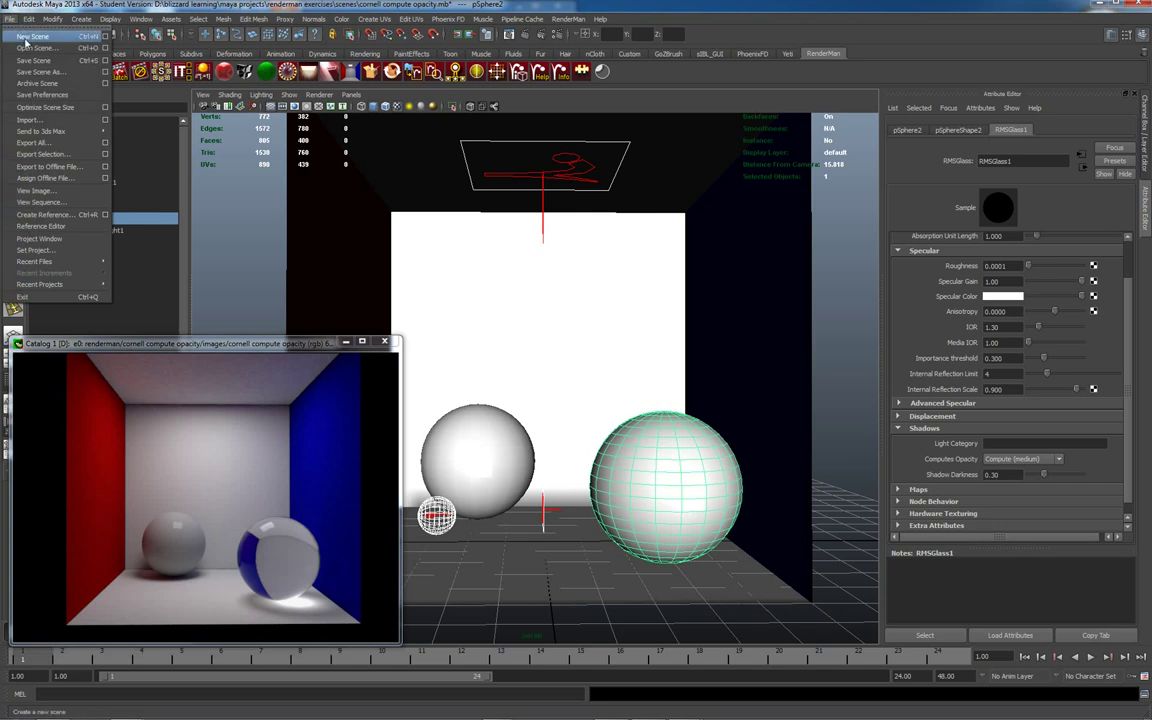
click(38, 37)
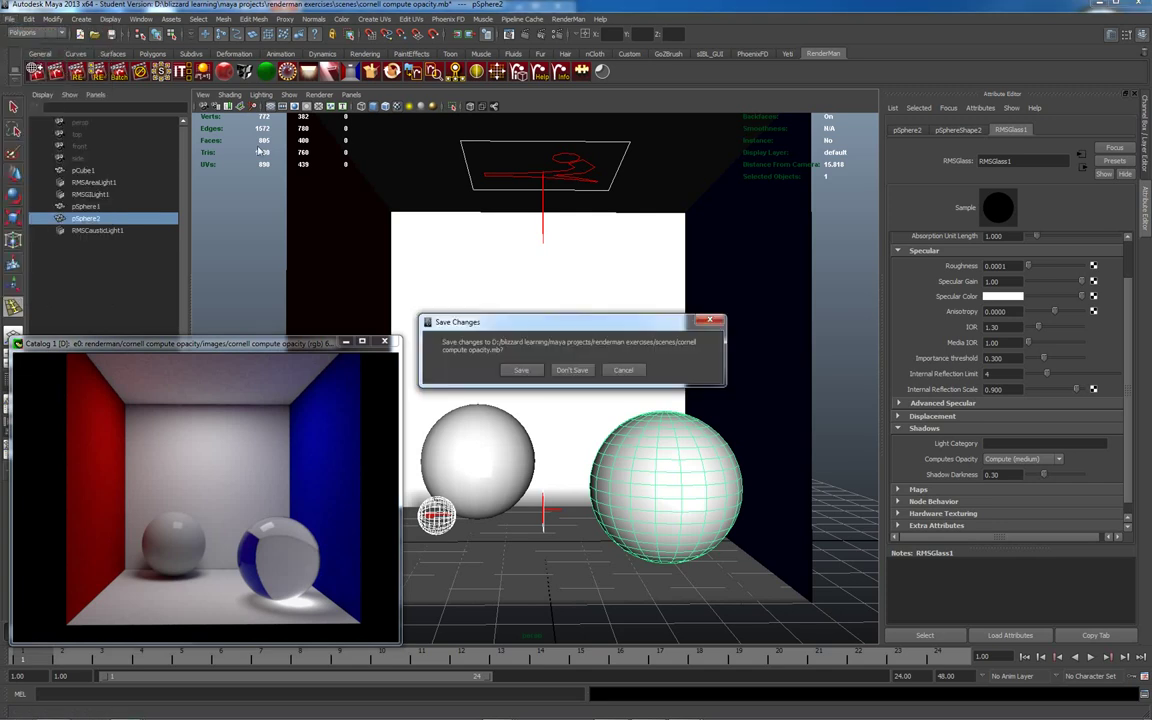
click(572, 370)
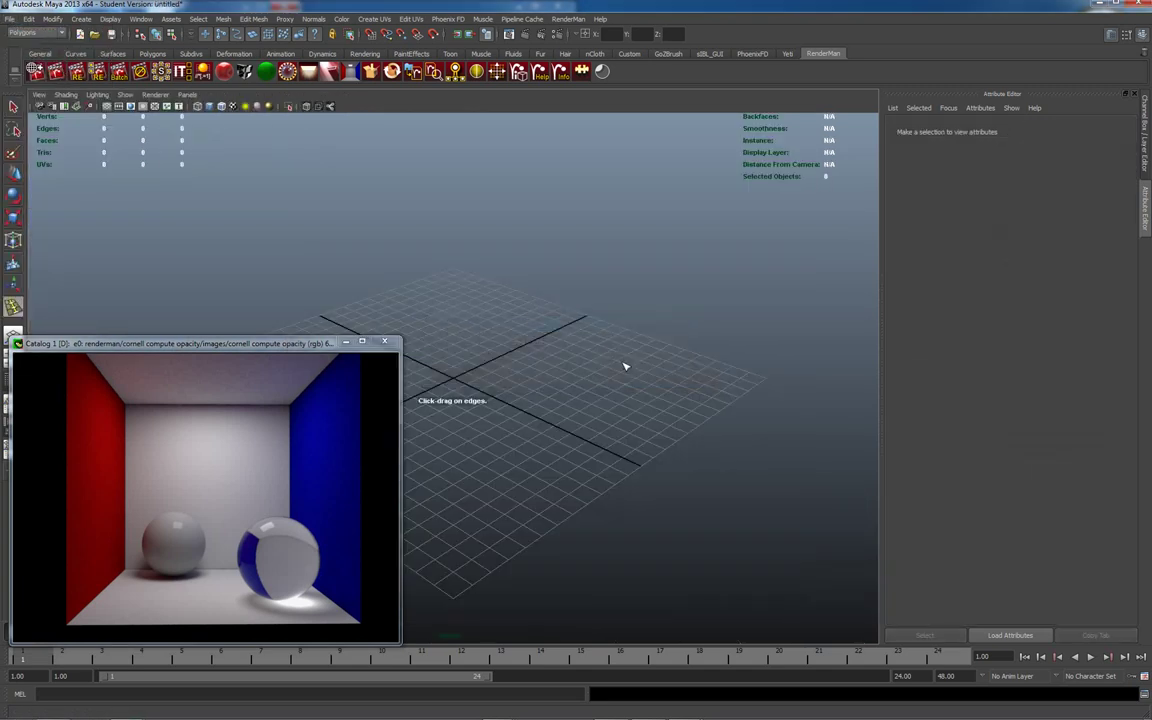
- Hide the render window and draw a large smooth-shaded polygon plane across the grid
click(248, 312)
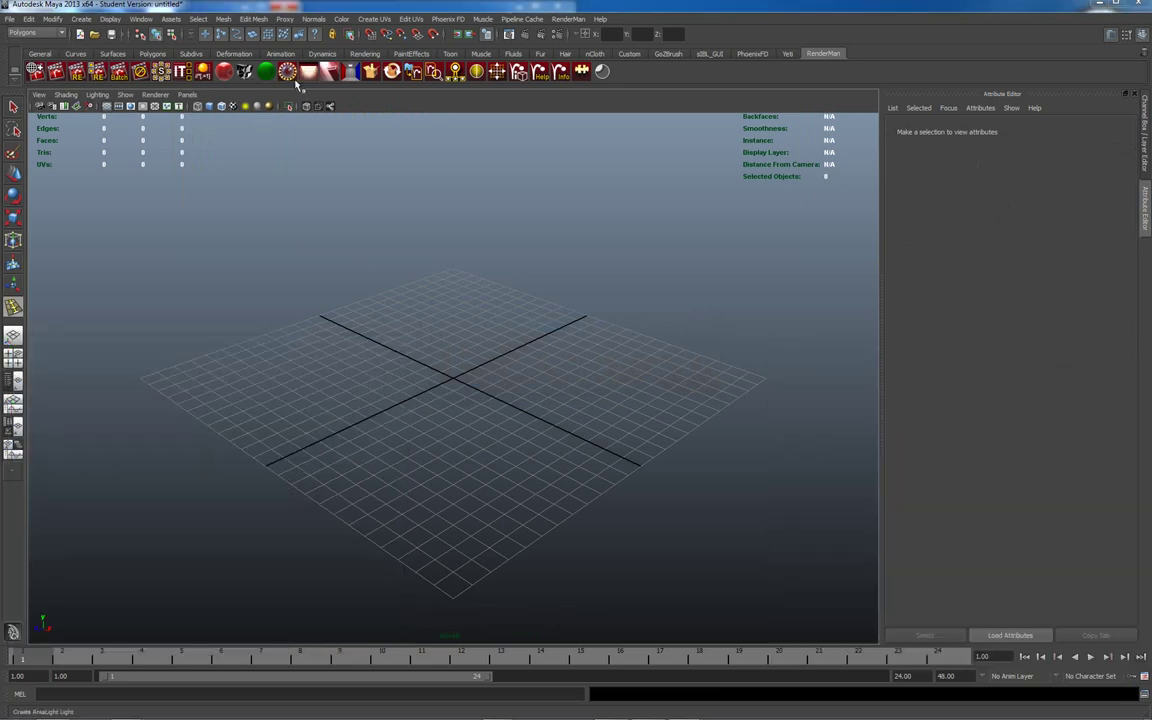
click(146, 54)
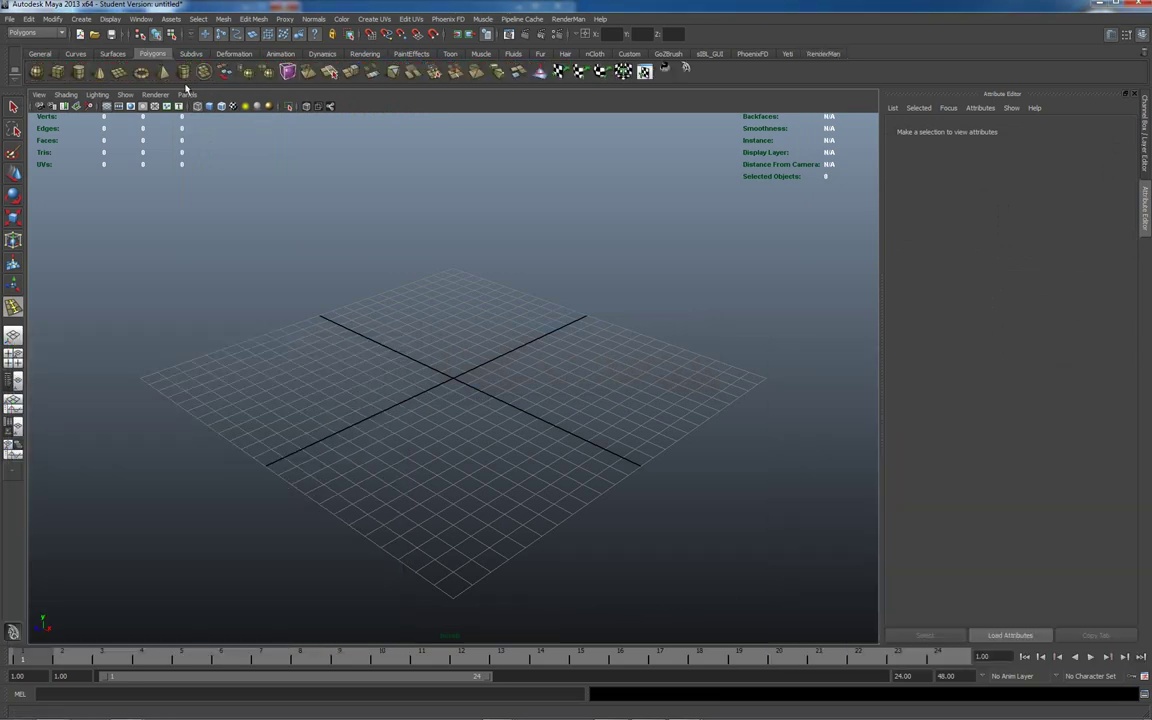
click(117, 72)
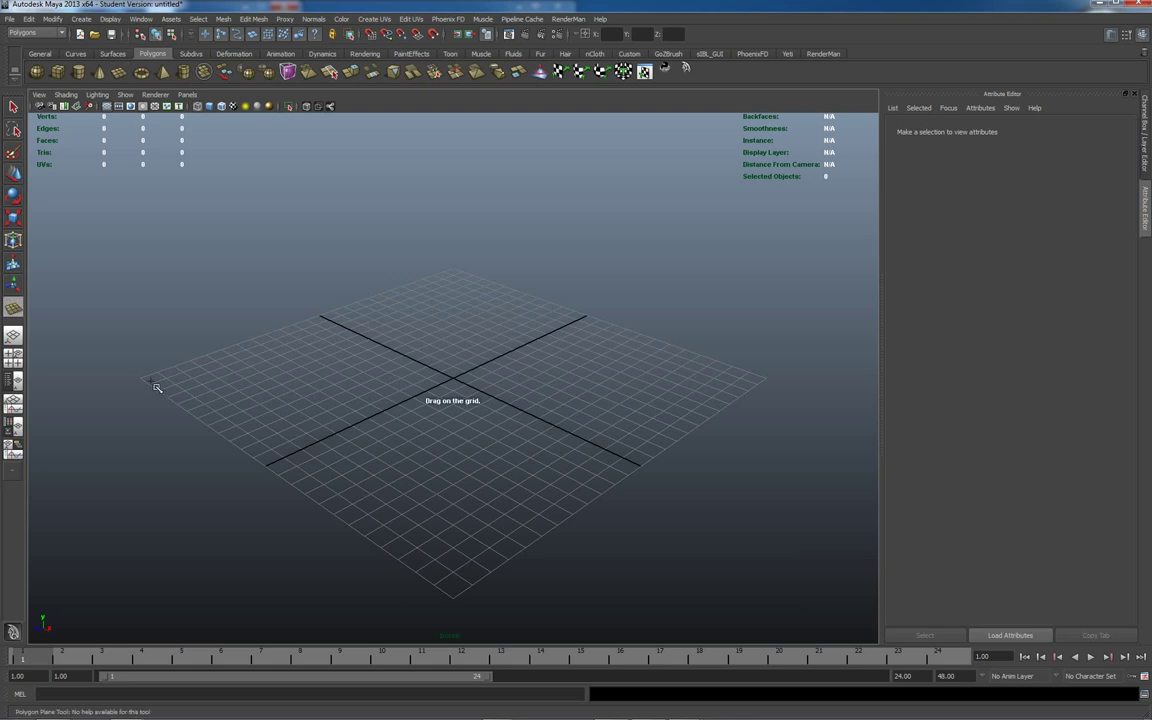
drag(154, 385, 764, 381)
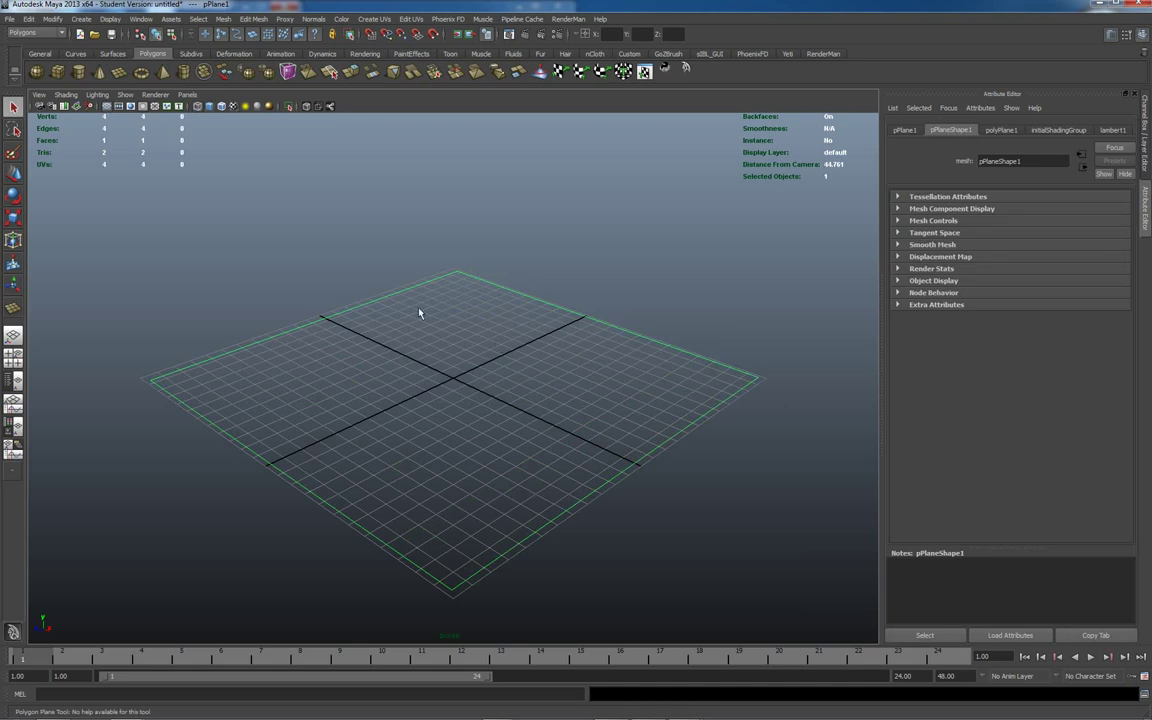
key(5)
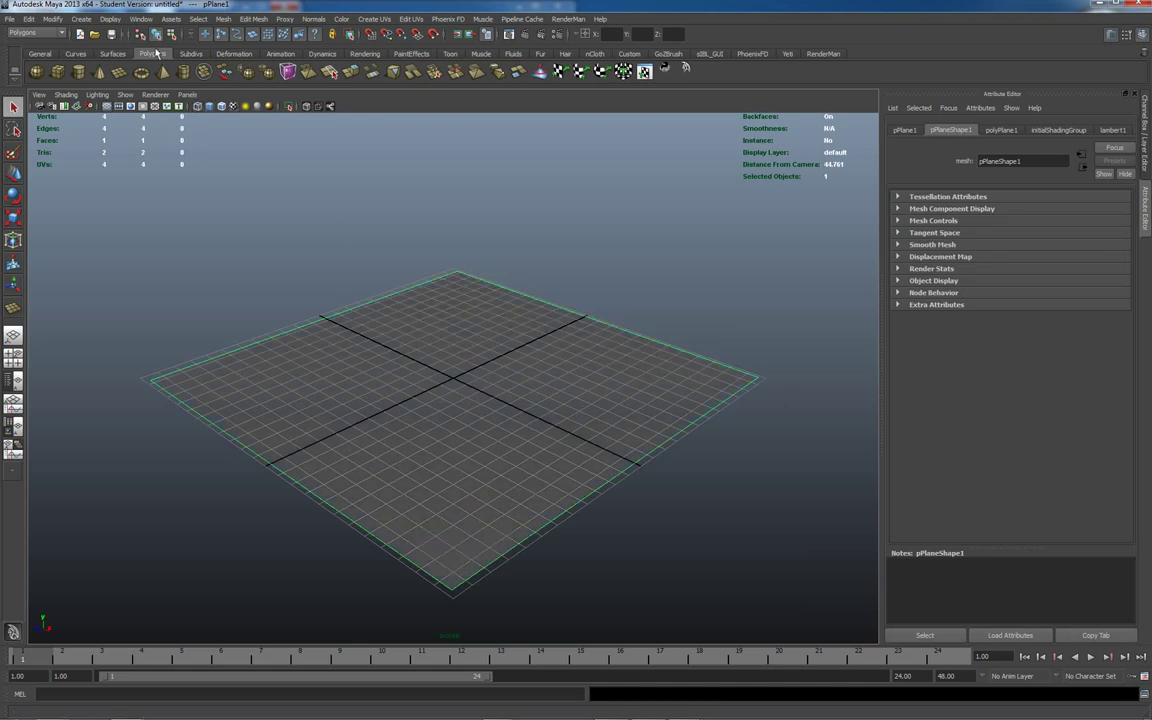
- Create a tall smooth-shaded polygon cylinder standing on the centre of the plane
click(79, 72)
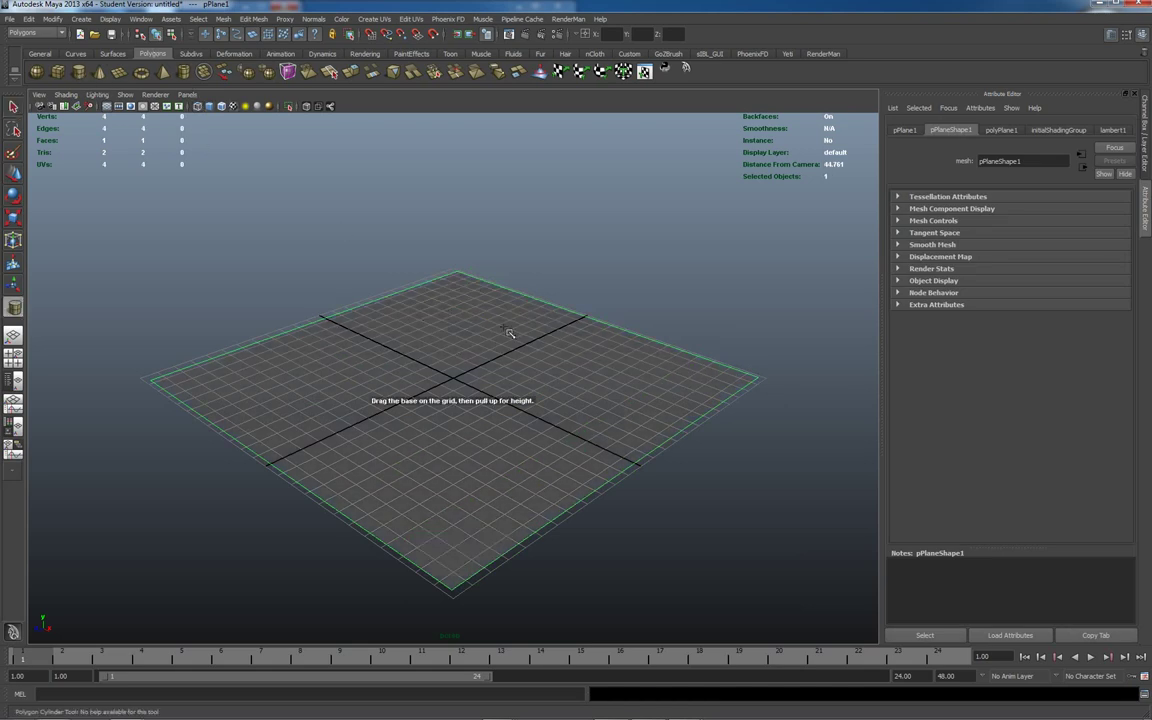
mouse_move(505, 353)
mouse_down()
mouse_move(530, 348)
mouse_move(506, 350)
mouse_up()
drag(506, 350, 522, 172)
alt+middle_drag(616, 203, 607, 303)
key(5)
key(q)
click(595, 312)
alt+drag(595, 312, 520, 316)
- Insert edge loops near the cylinder's bottom with the Insert Edge Loop Tool
right_click(501, 297)
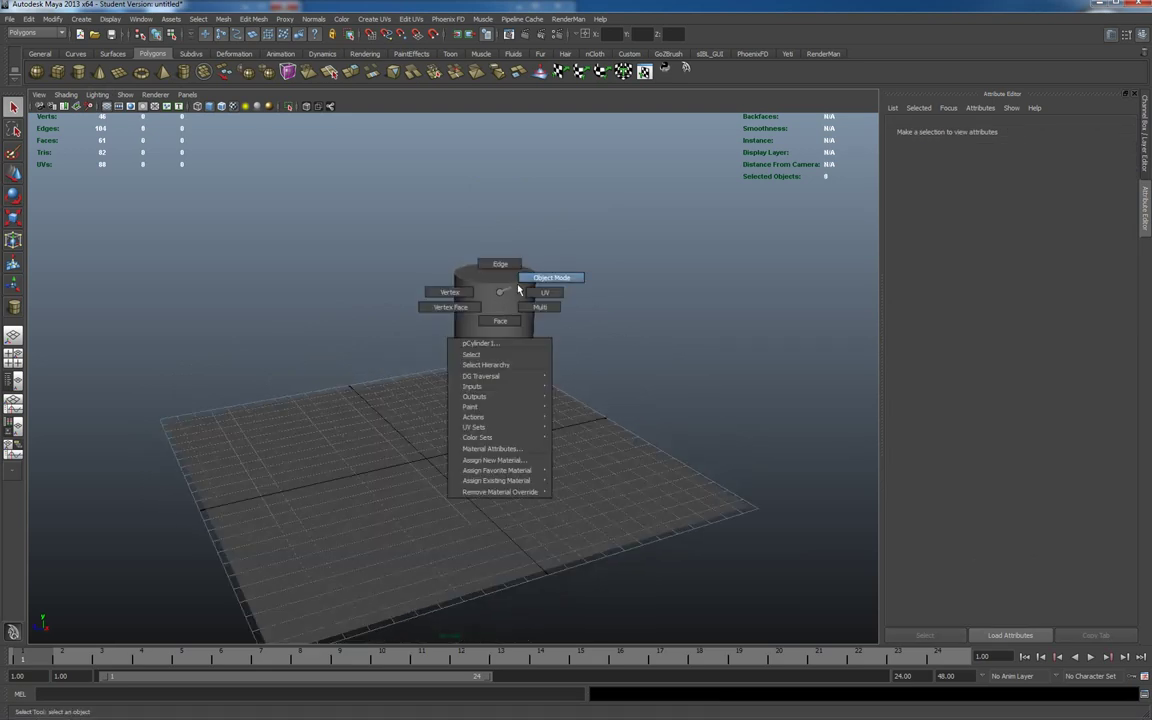
click(500, 263)
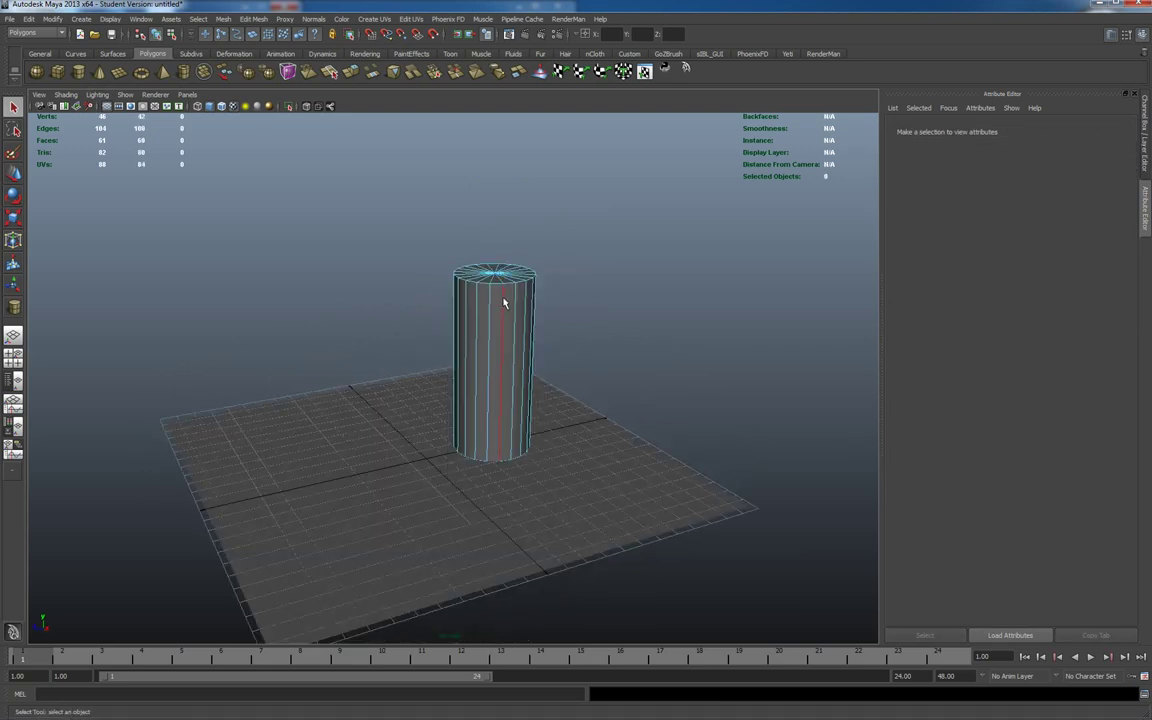
click(503, 303)
shift+right_click(503, 302)
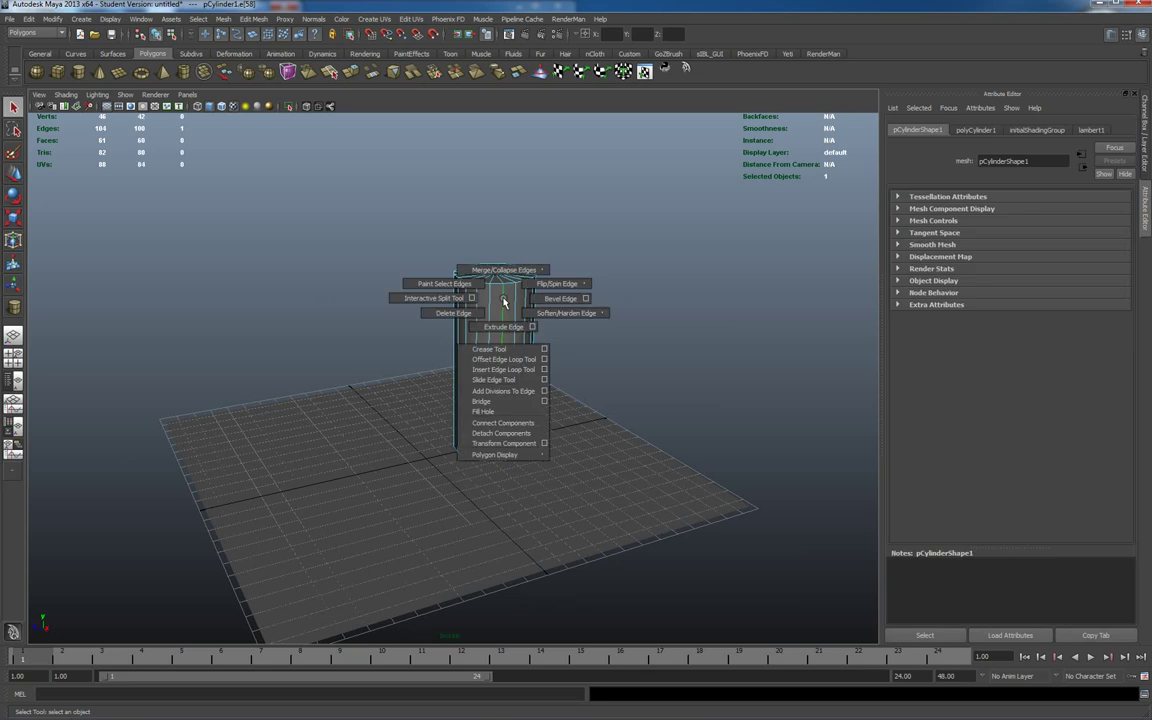
click(499, 369)
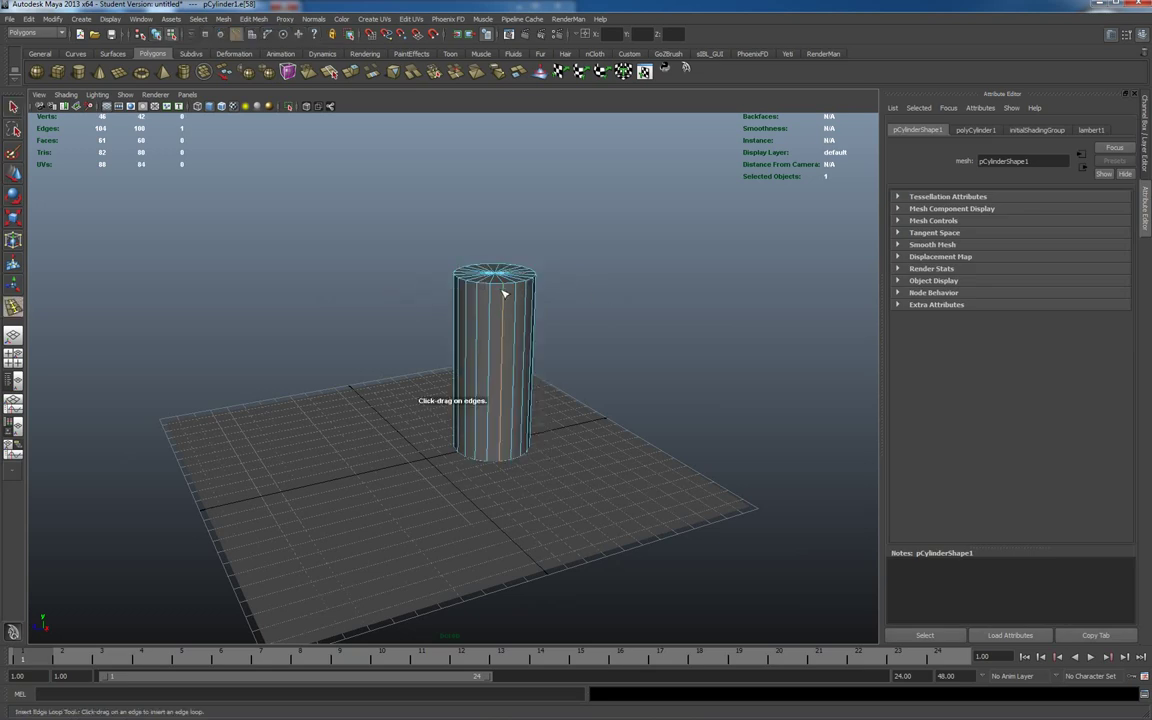
click(478, 458)
drag(480, 460, 503, 455)
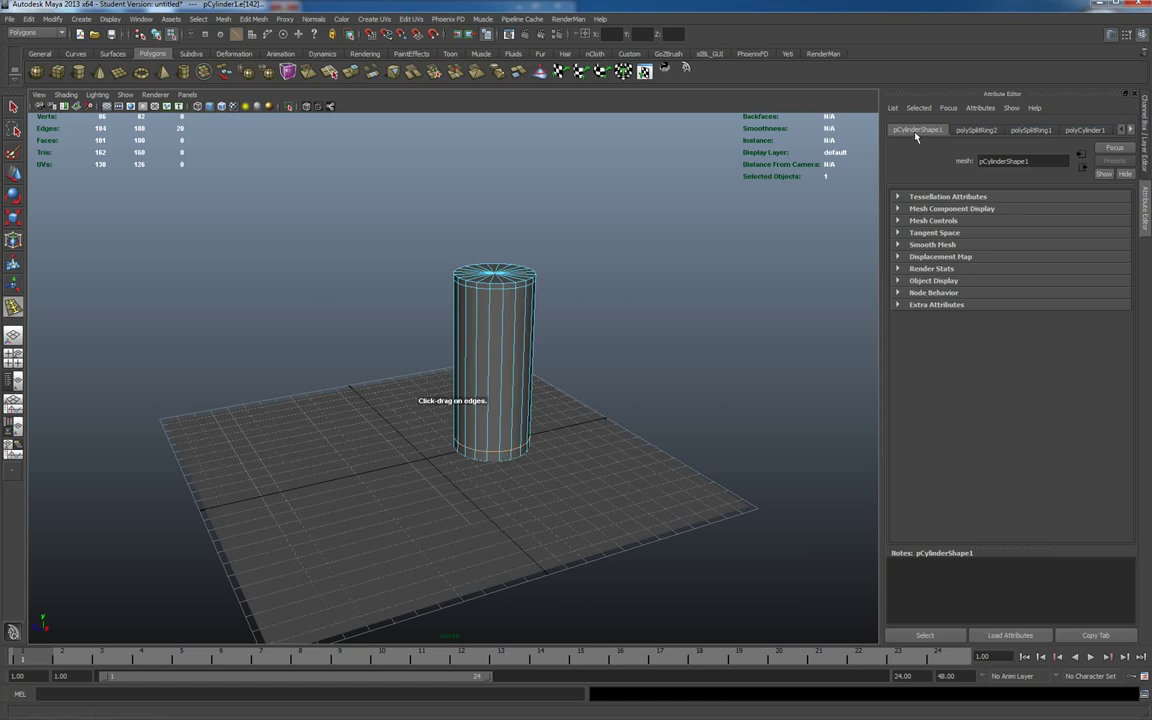
- Set polyCylinder1's Subdivisions Caps to 2
click(1102, 132)
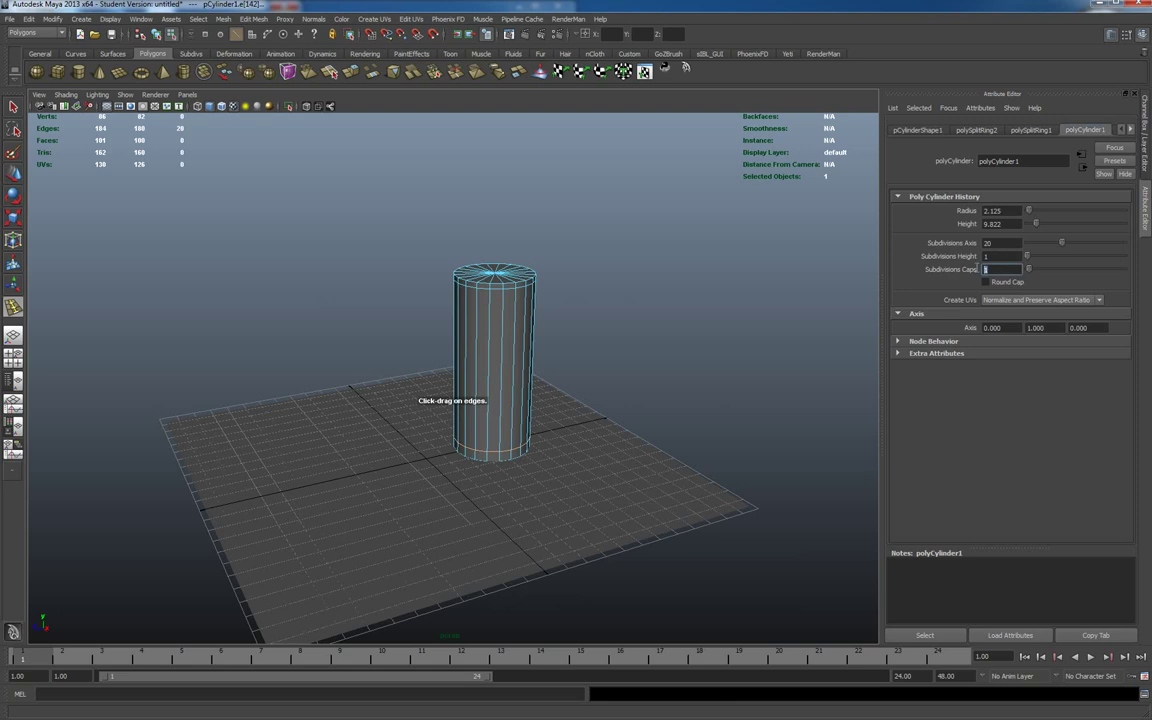
double_click(986, 269)
text(2)
key(Return)
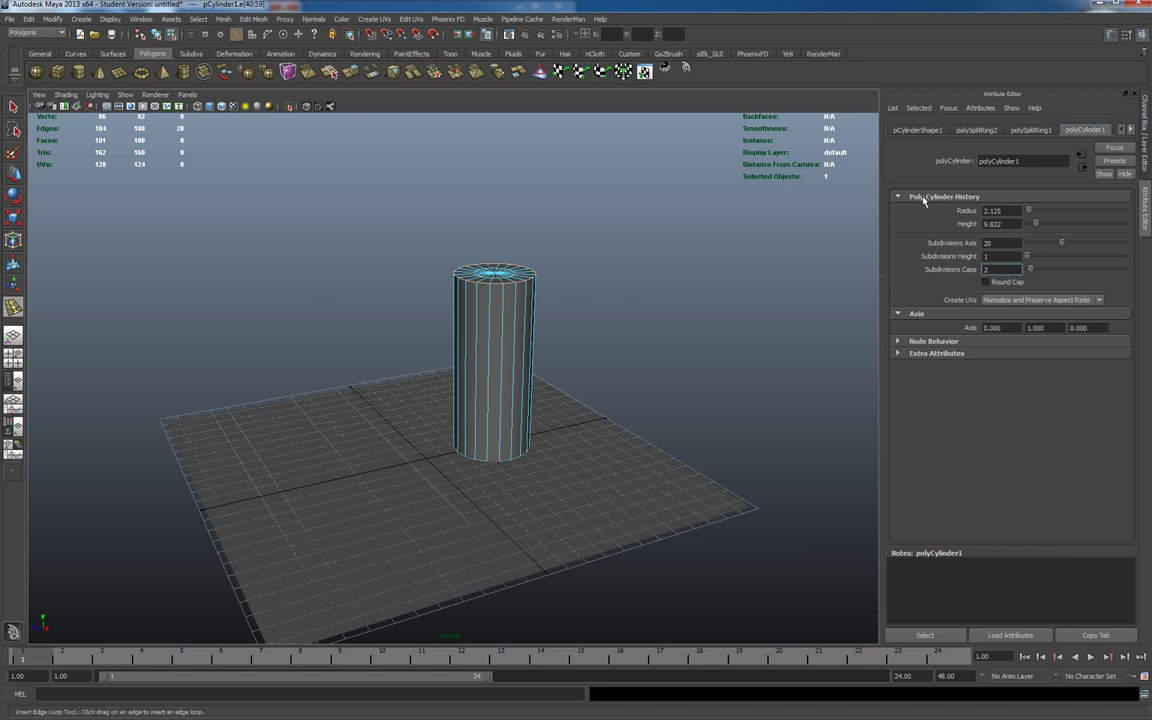
- Add edge loops near the cylinder's top and bottom
click(1121, 130)
click(1121, 130)
drag(507, 291, 507, 293)
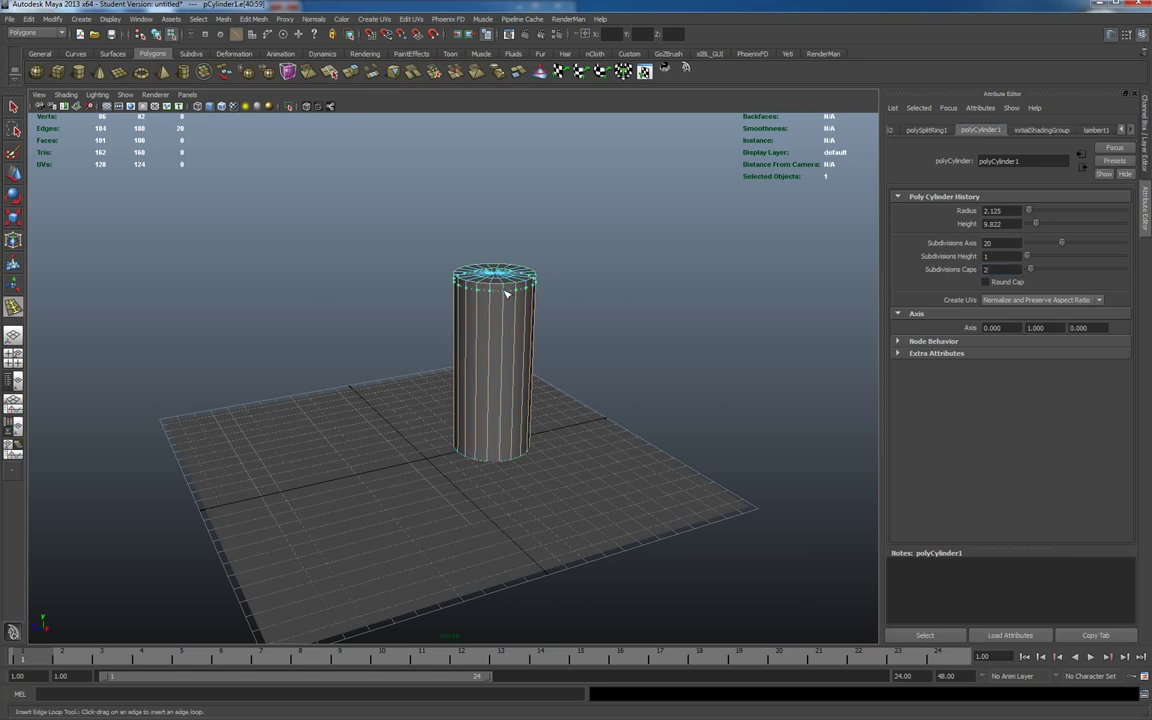
drag(517, 457, 503, 460)
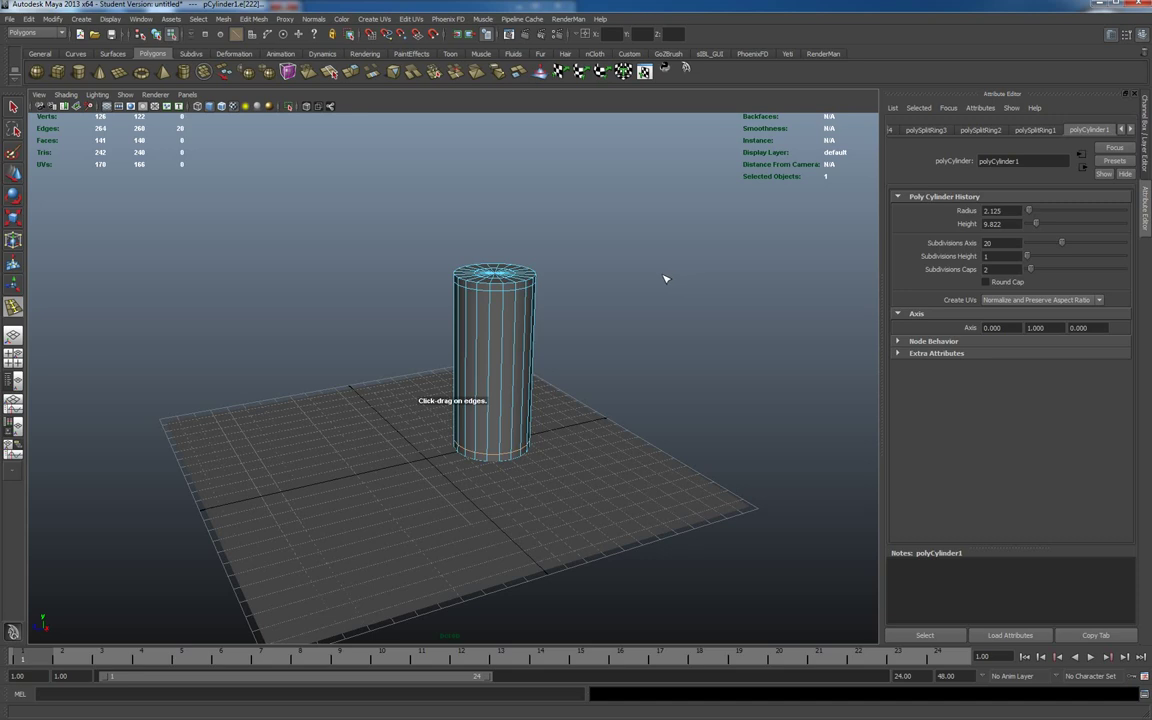
- Finish the edge loops and return the cylinder to the unsmoothed display
key(Return)
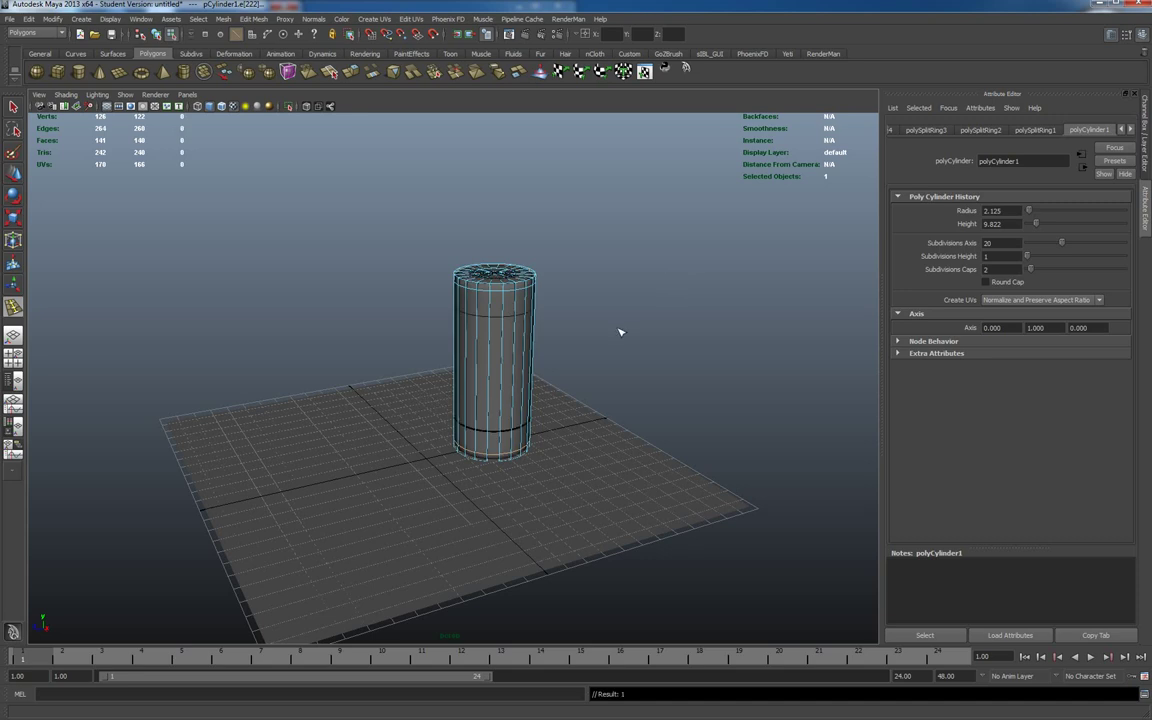
alt+drag(607, 324, 669, 347)
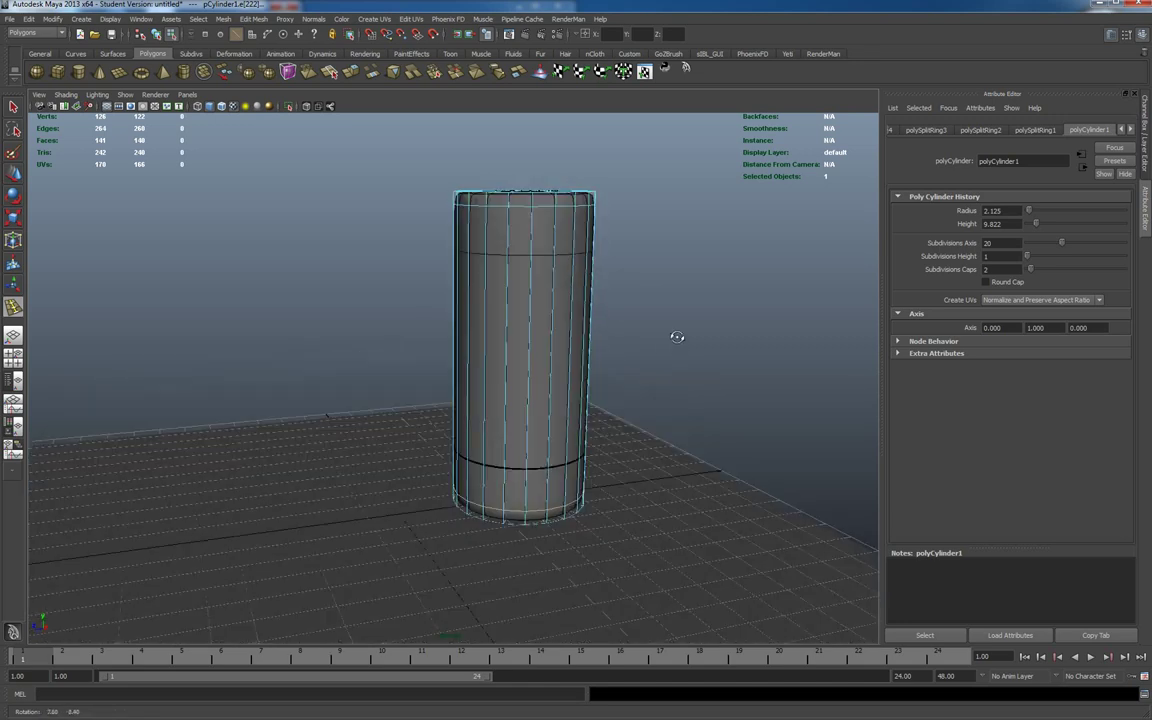
alt+drag(676, 336, 674, 375)
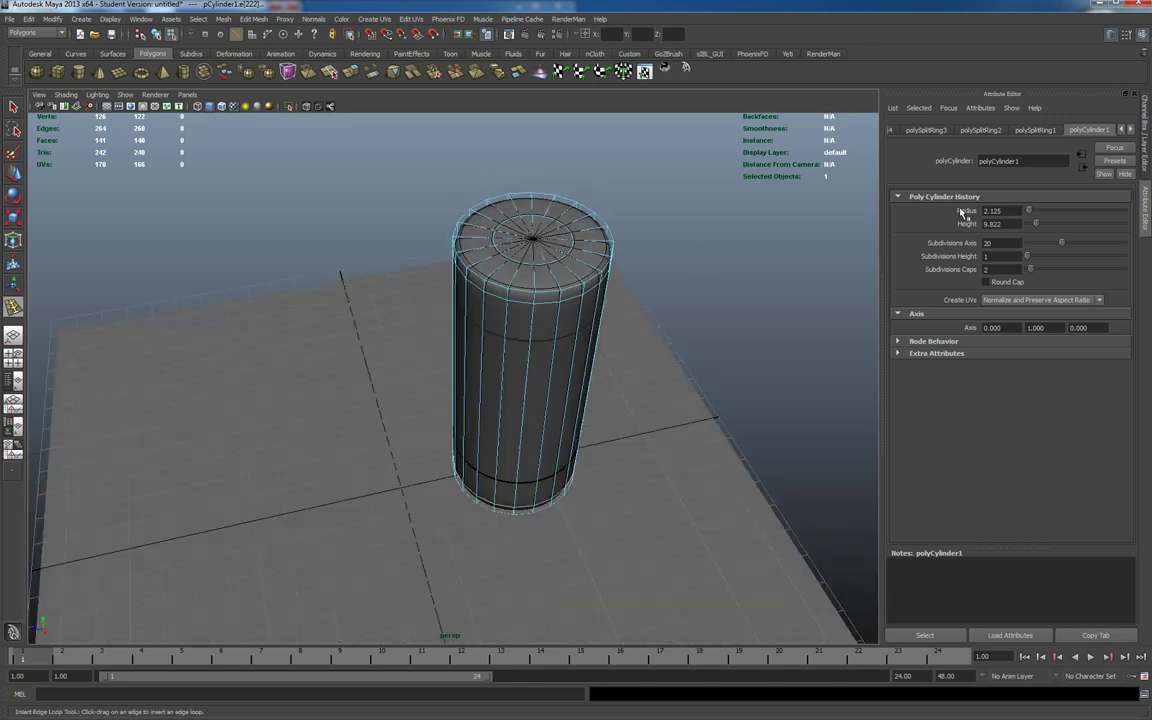
key(1)
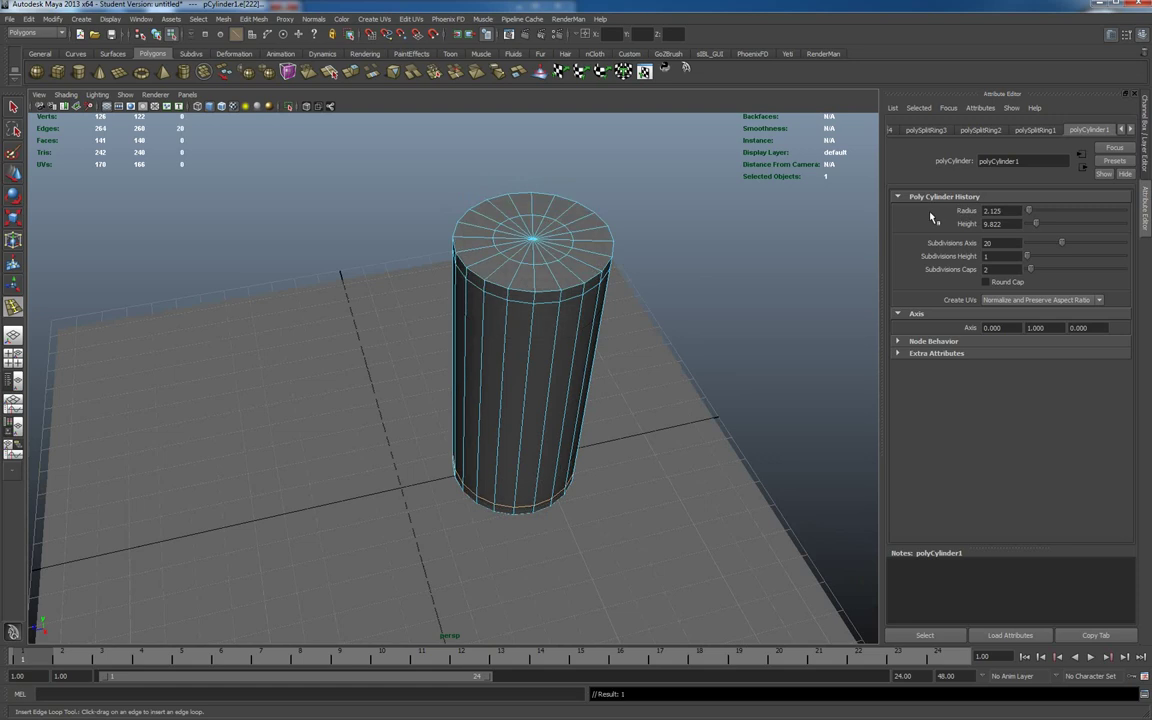
alt+drag(766, 353, 675, 315)
alt+drag(621, 288, 733, 316)
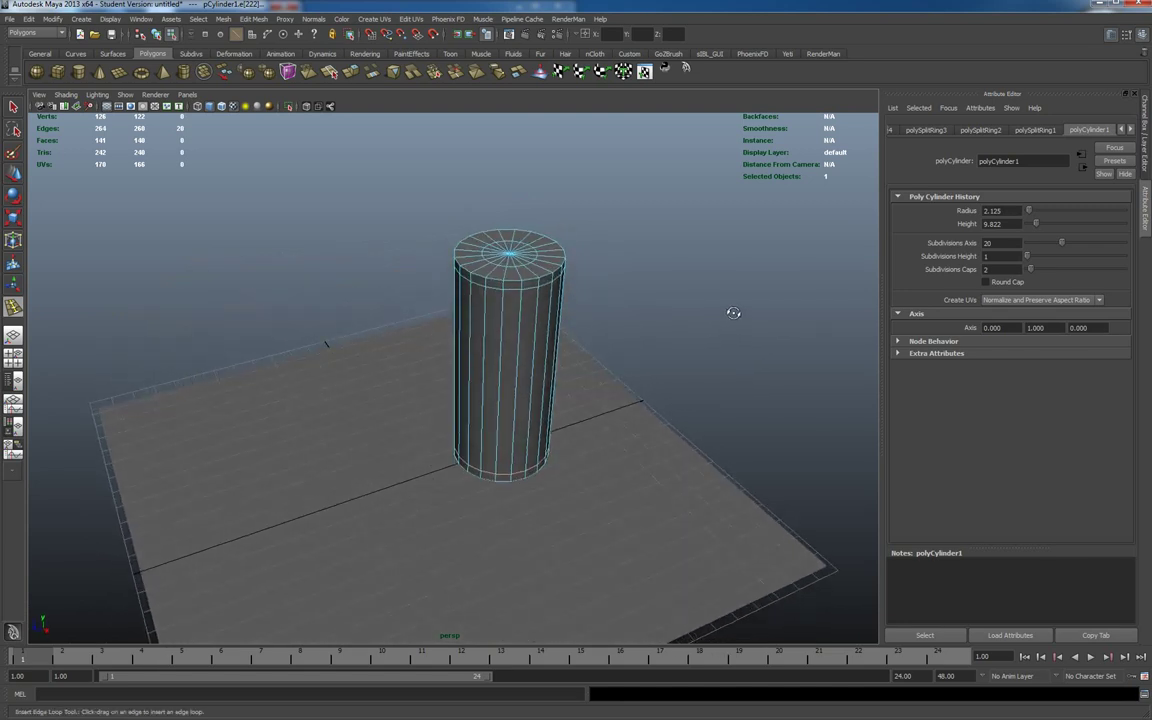
shift+right_drag(540, 335, 528, 361)
- Switch to object mode with the Move tool and select the whole cylinder
right_drag(512, 330, 546, 323)
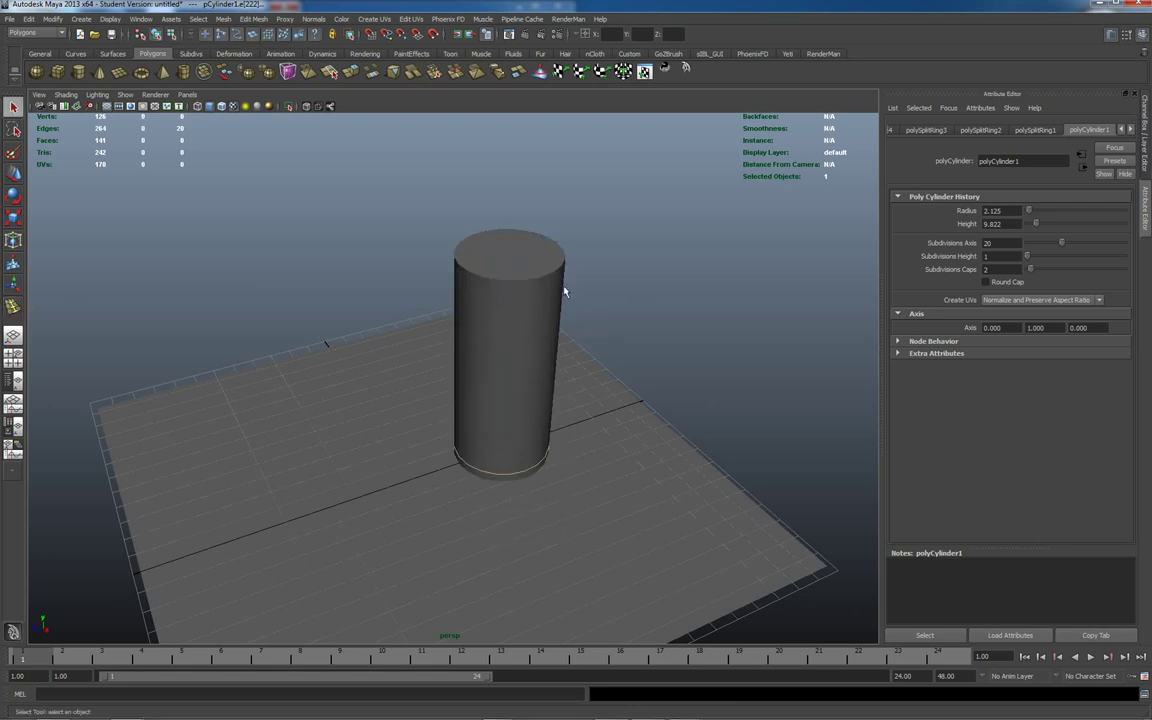
key(F8)
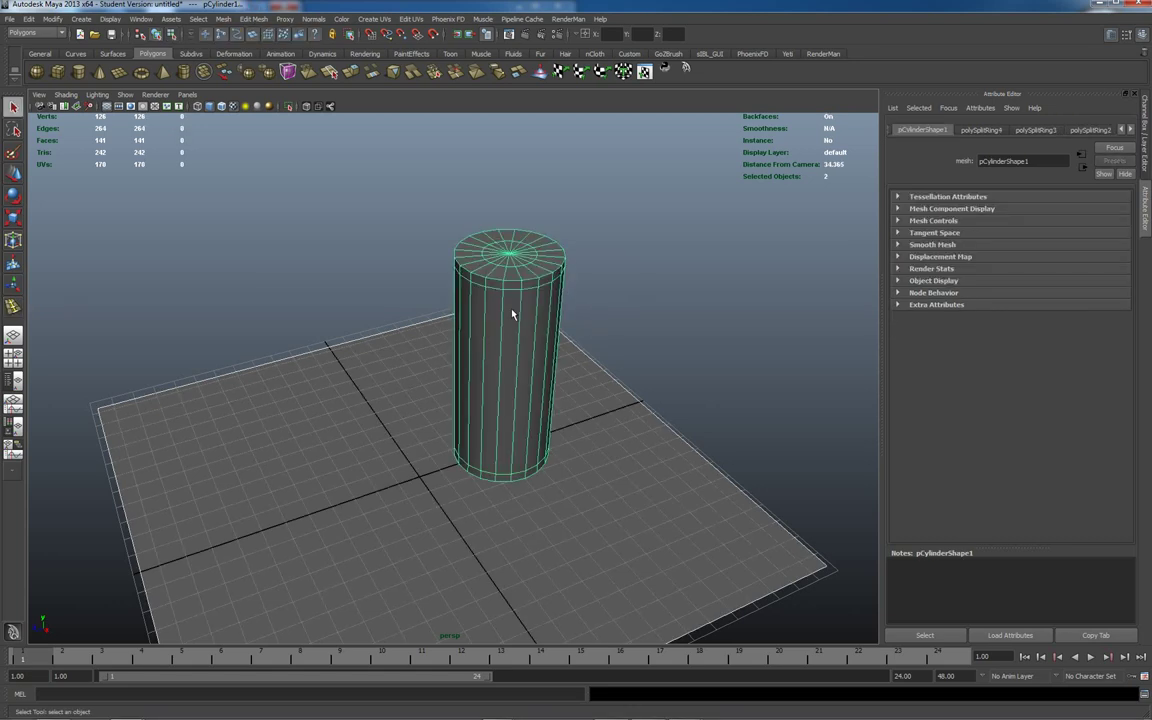
key(w)
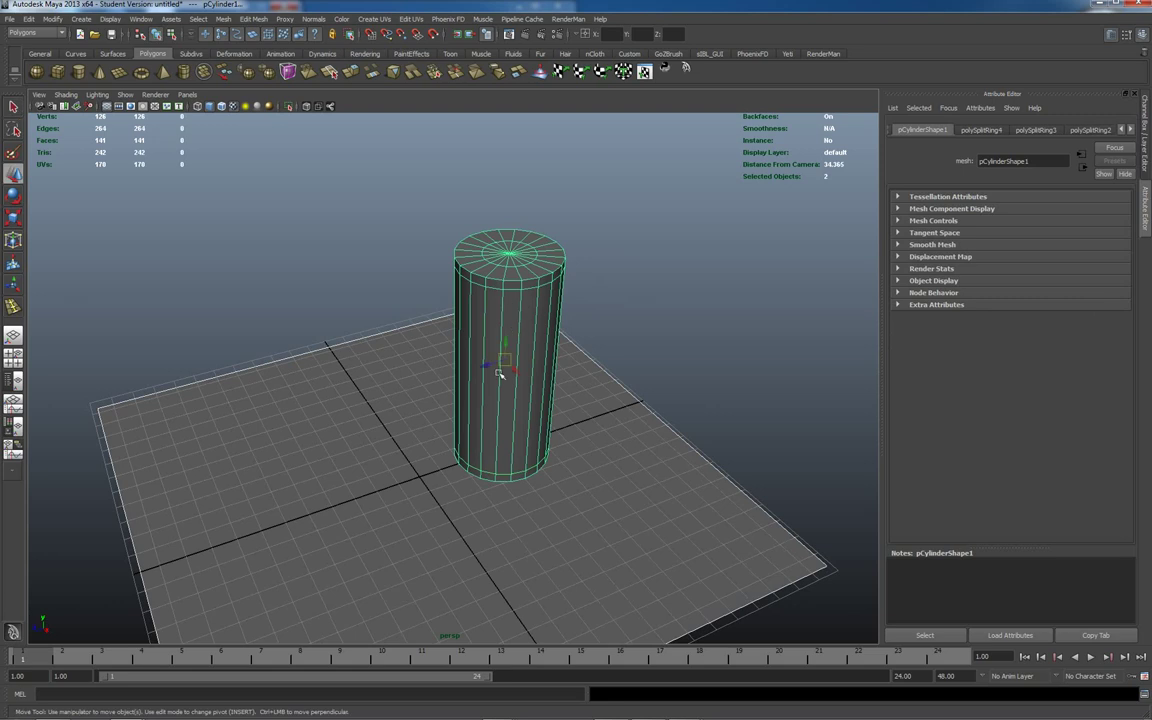
drag(496, 364, 312, 468)
click(606, 292)
click(524, 290)
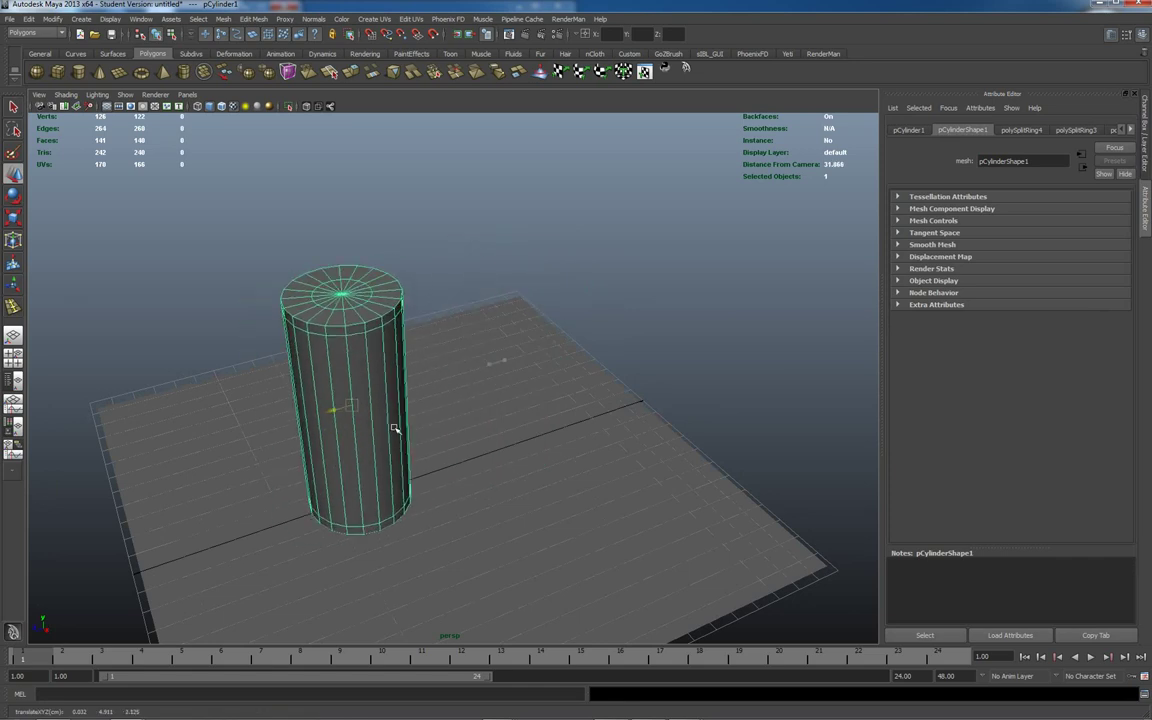
- Duplicate the cylinder with Ctrl+D and move pCylinder2 left of the original
key(ctrl+z)
key(ctrl+d)
drag(449, 393, 313, 448)
click(440, 350)
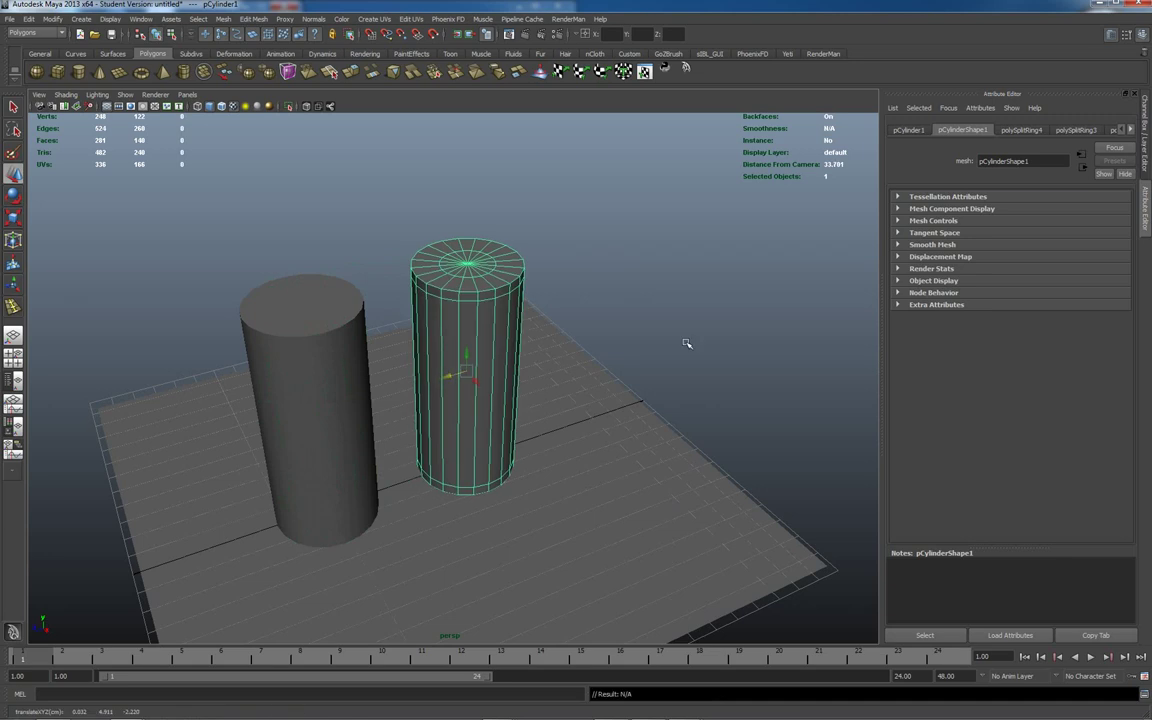
alt+drag(603, 316, 689, 337)
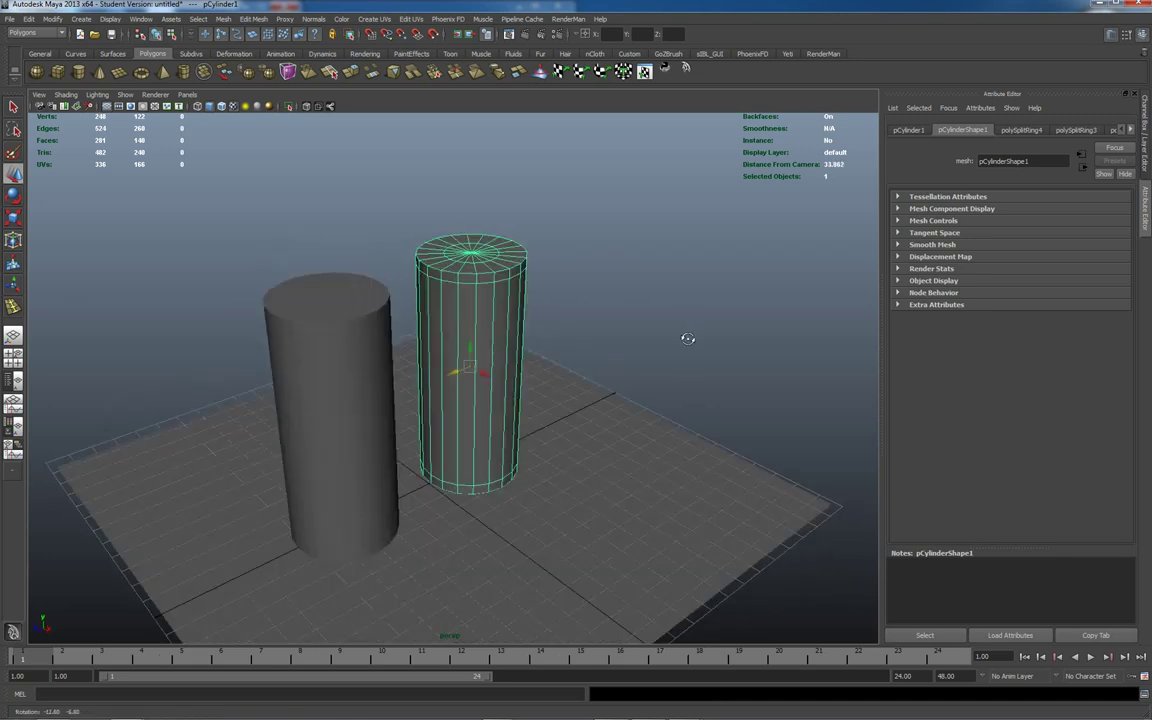
- Select both cylinders and drag them together up and to the left
click(372, 398)
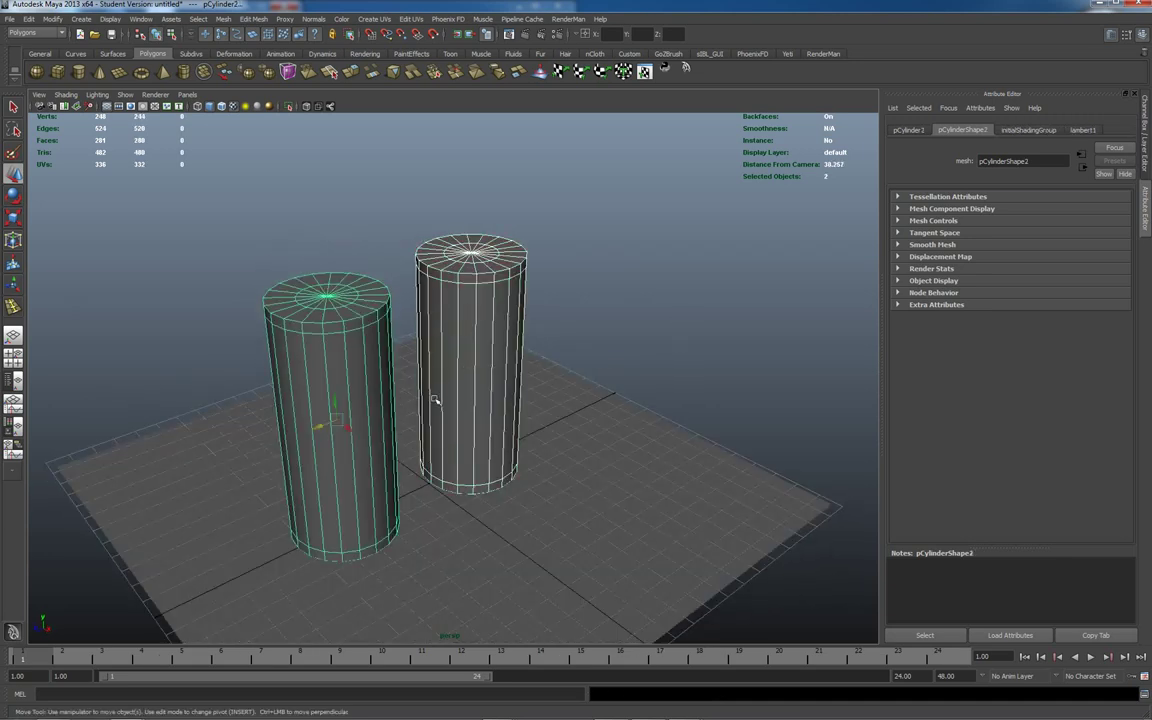
drag(350, 430, 325, 413)
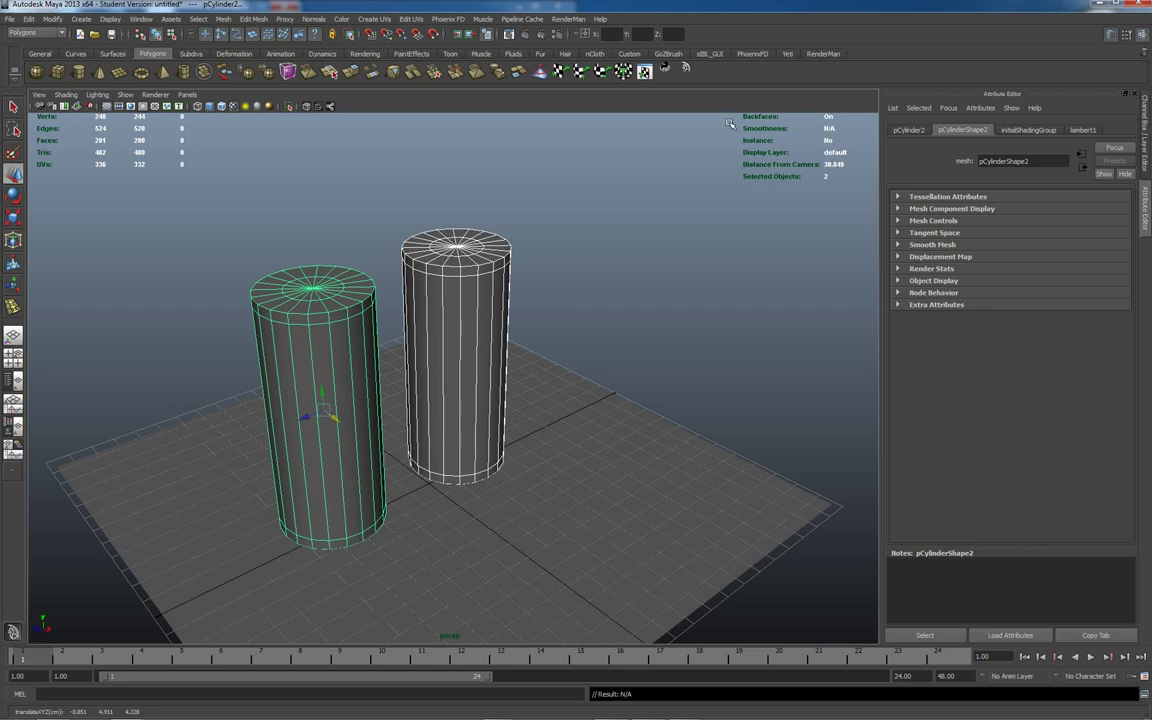
- Create an RMSAreaLight from the RenderMan shelf
click(818, 54)
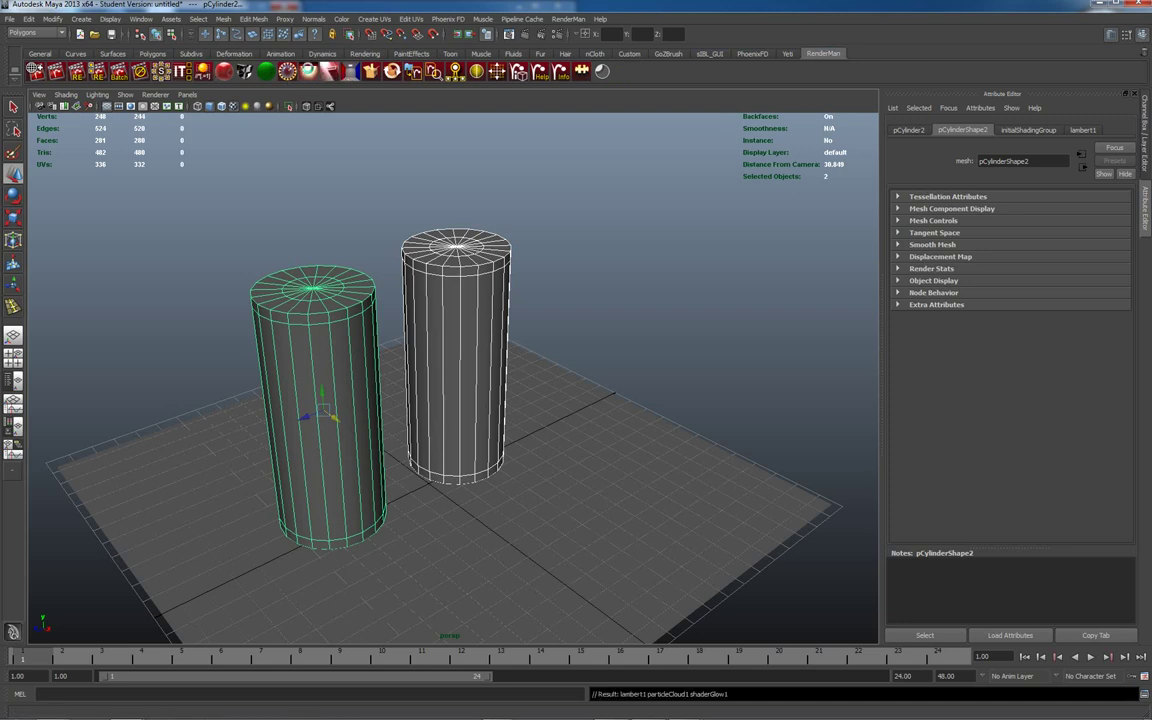
click(309, 72)
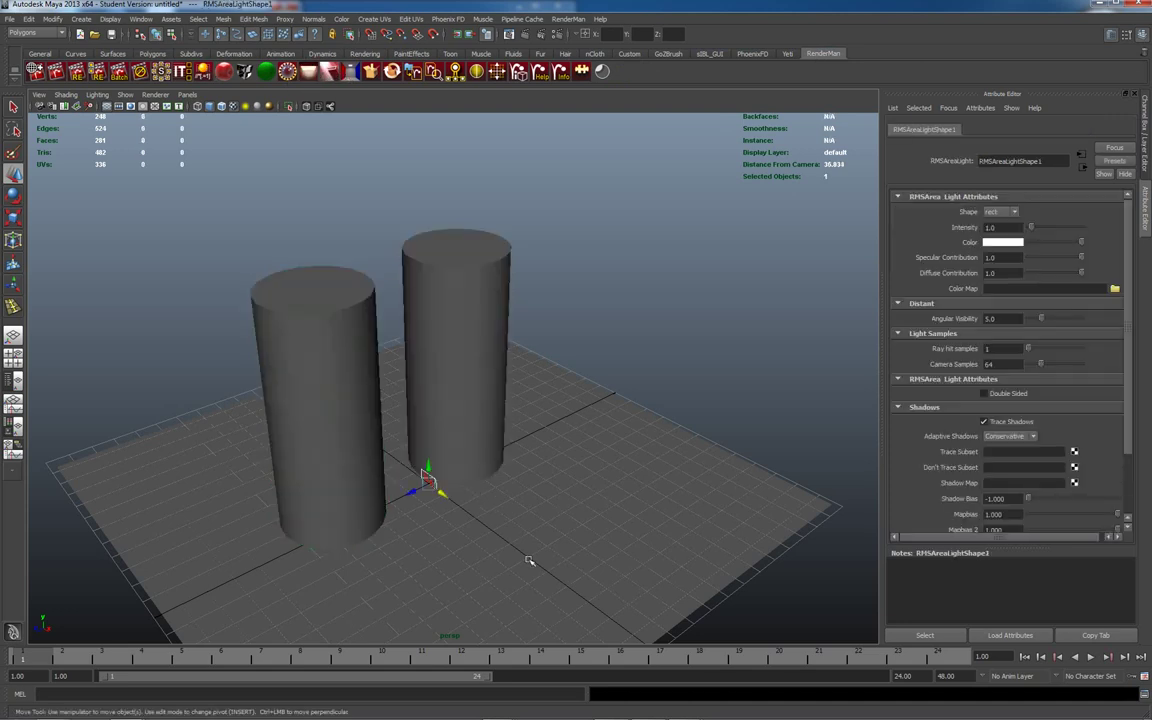
scroll(527, 548, down, 5)
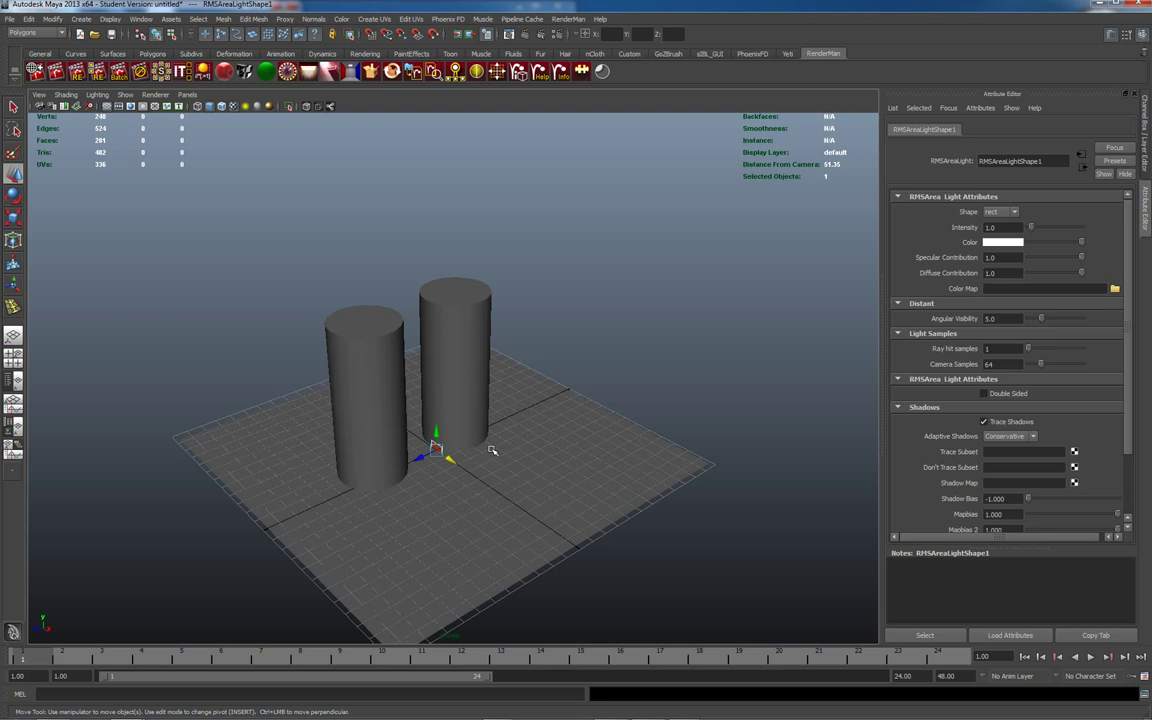
- Raise the area light slightly and rotate it about 112 degrees
drag(436, 430, 679, 461)
key(e)
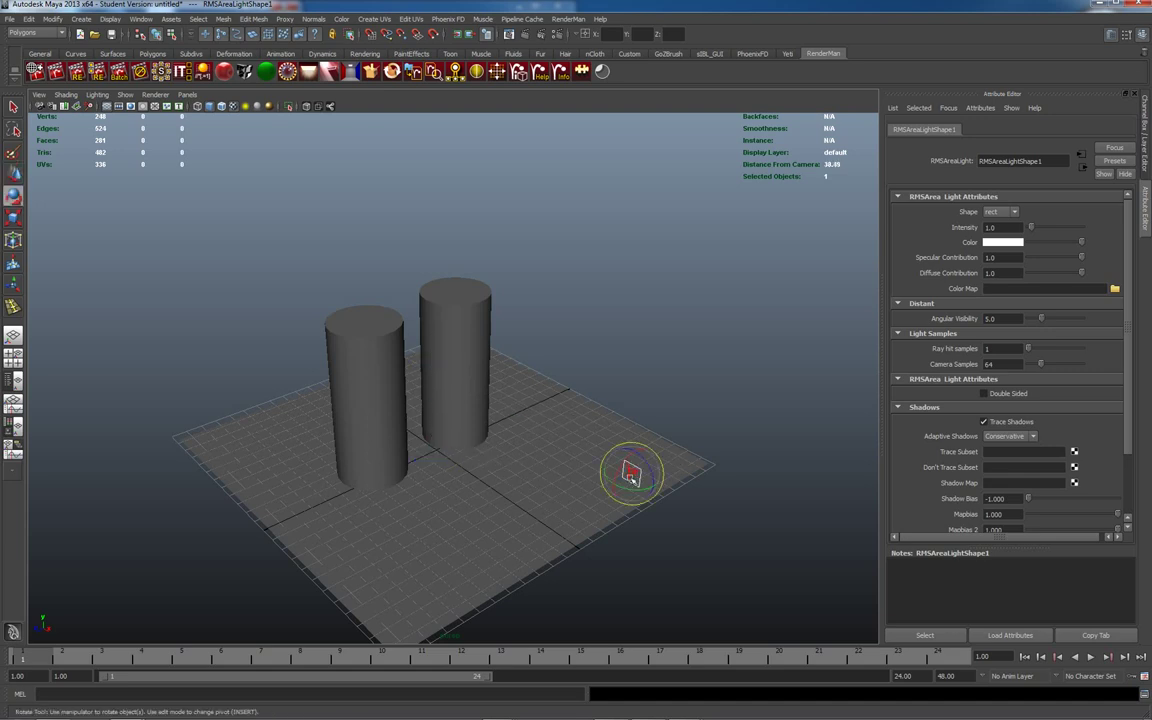
drag(622, 487, 673, 471)
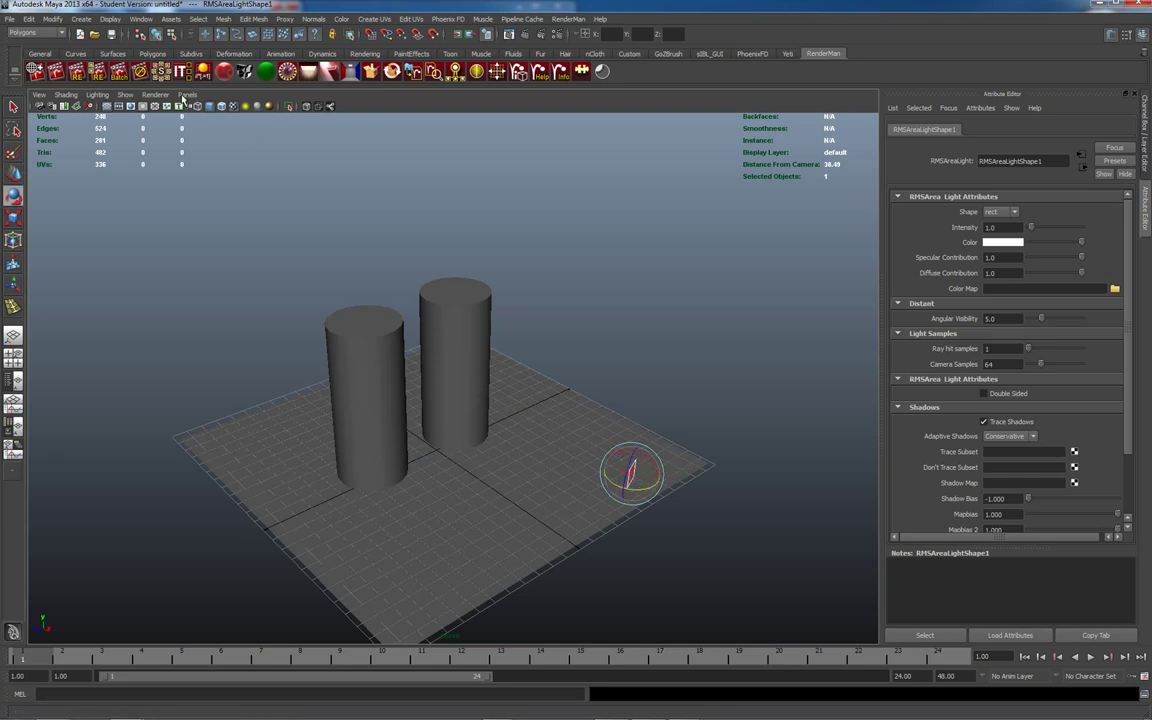
- Look through the area light and tilt its view toward the two cylinders
click(187, 94)
click(222, 140)
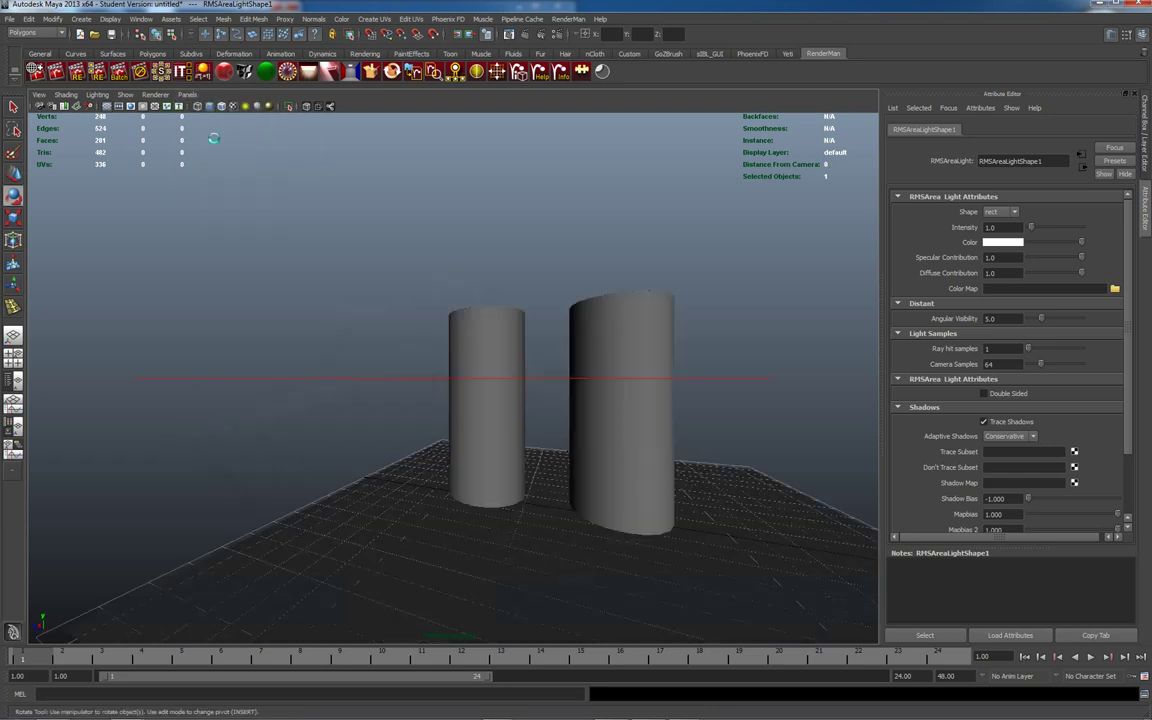
alt+right_drag(570, 387, 535, 370)
alt+drag(535, 370, 548, 411)
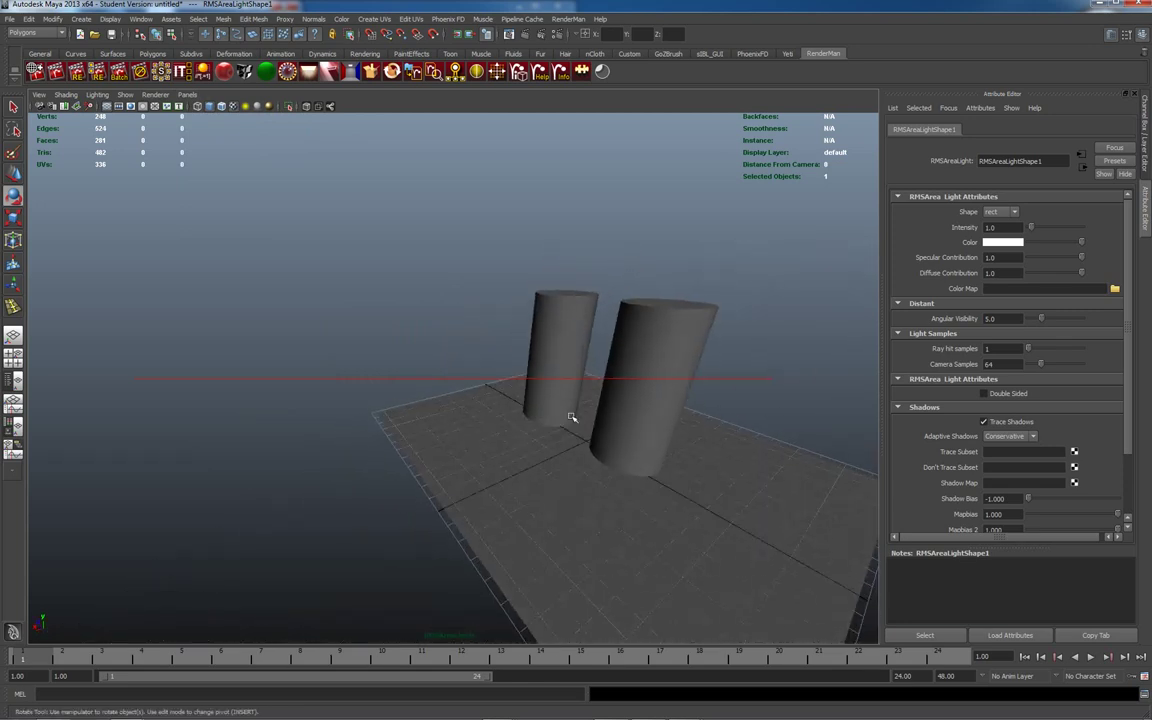
mouse_move(586, 424)
alt+right_down()
mouse_move(560, 419)
mouse_move(545, 391)
mouse_move(535, 399)
mouse_move(583, 417)
alt+right_up()
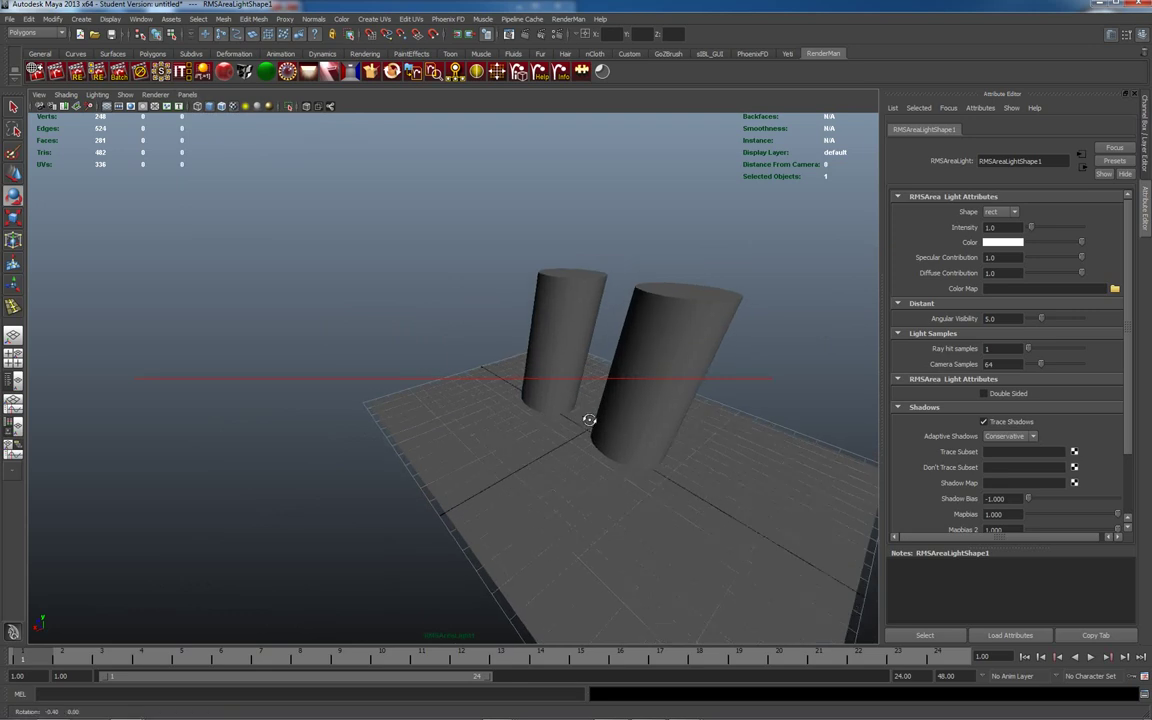
alt+drag(589, 417, 45, 162)
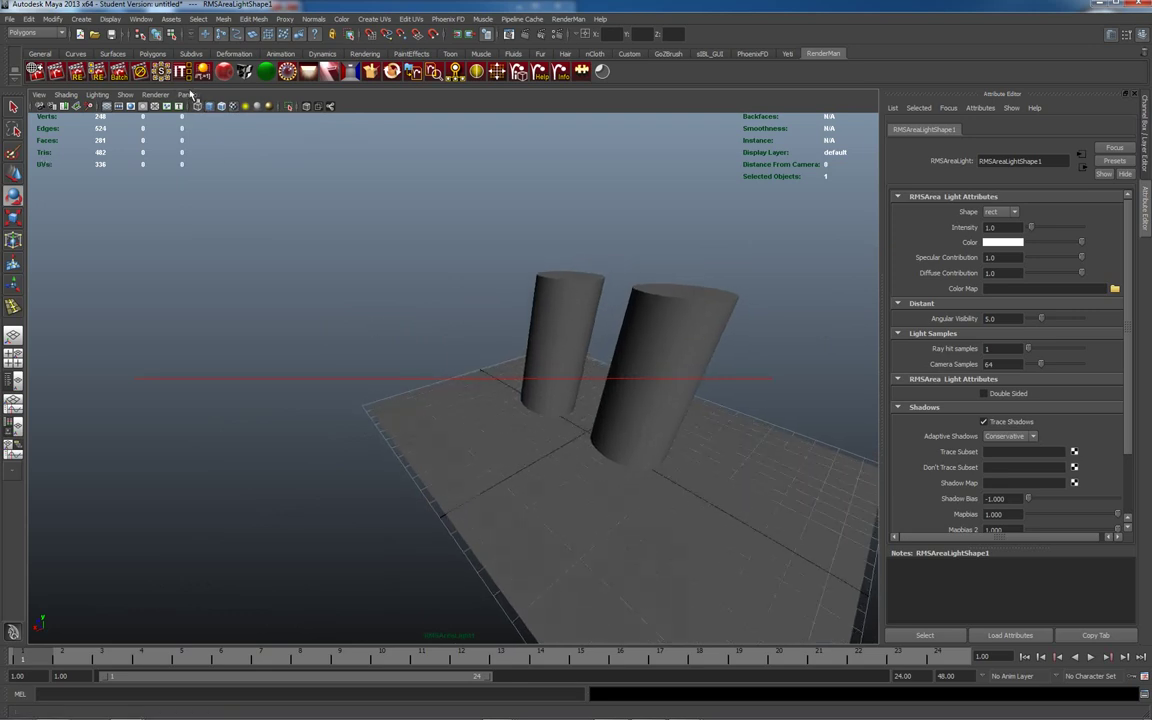
click(187, 94)
- Try switching the viewport to the persp camera from the Perspective panel list
mouse_move(203, 118)
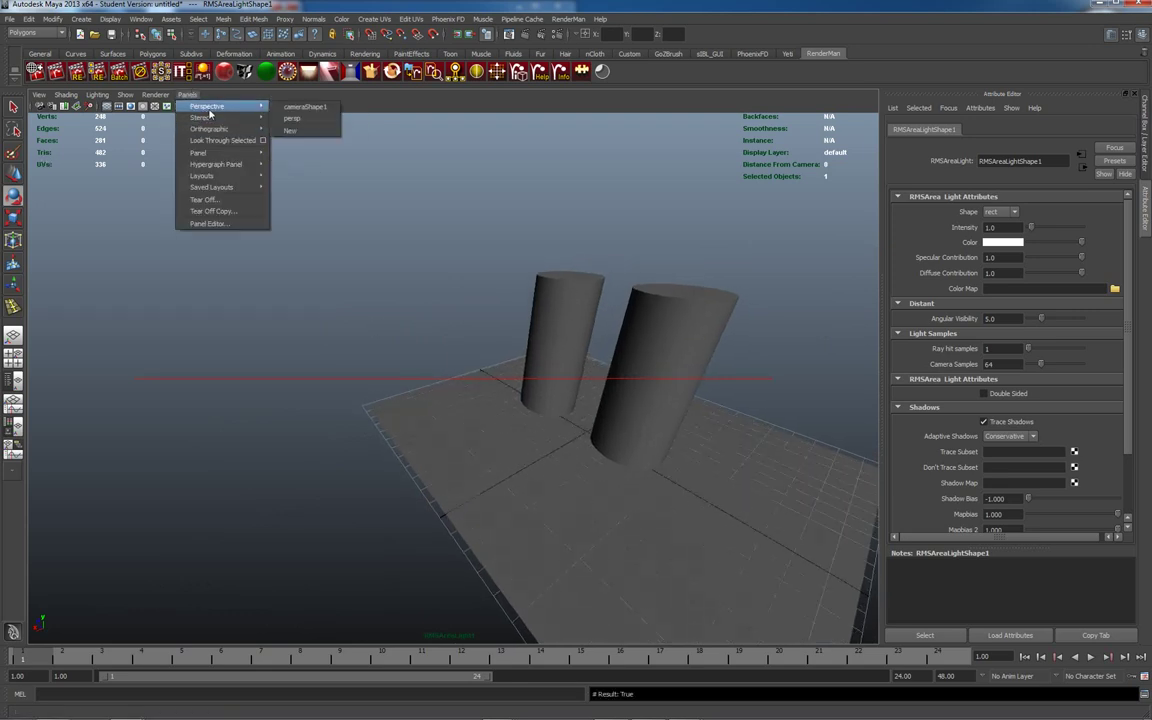
click(293, 118)
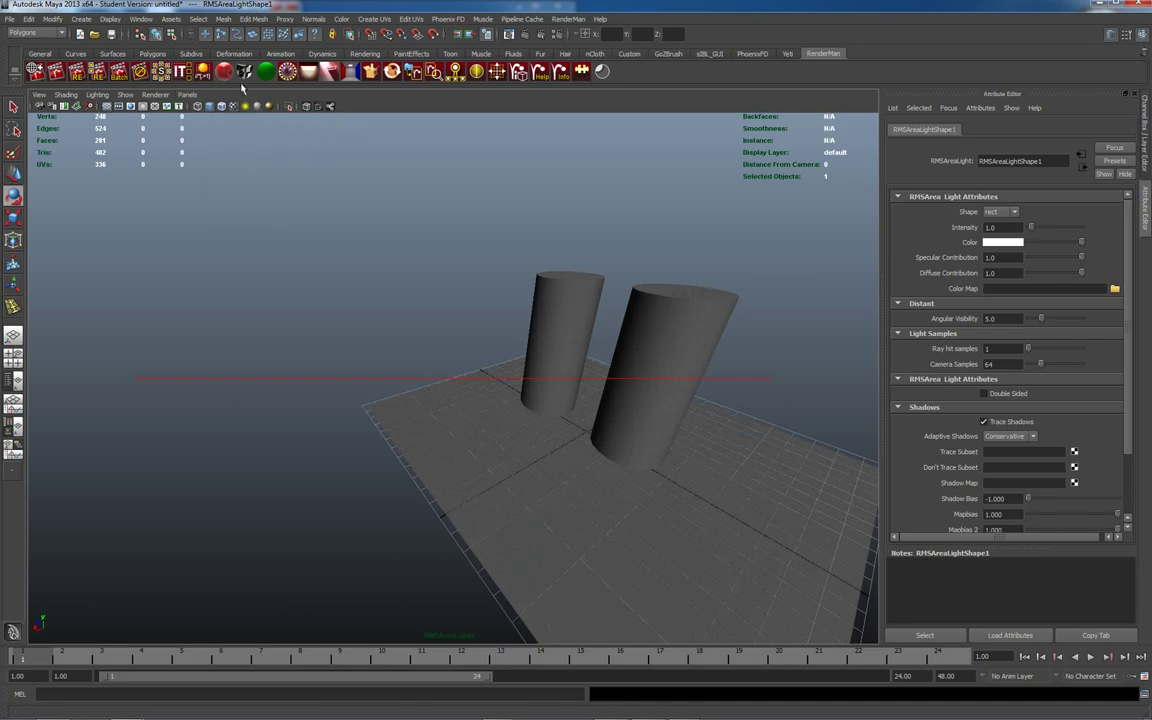
click(187, 94)
mouse_move(200, 108)
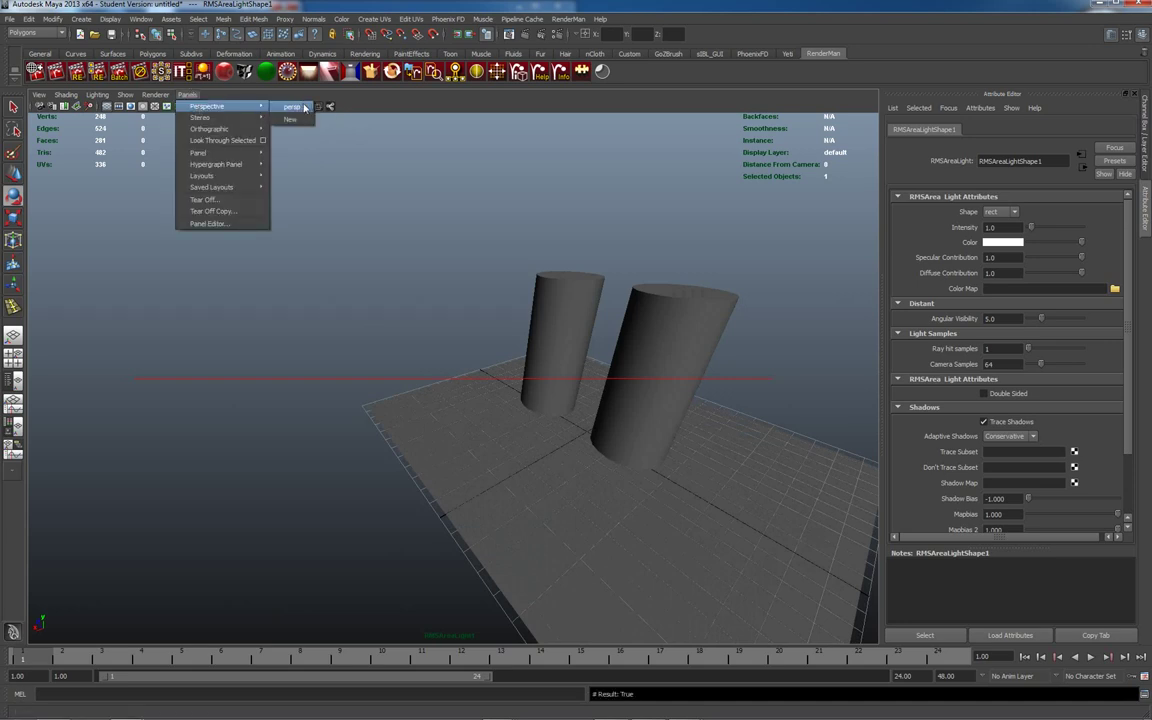
click(280, 106)
click(190, 95)
click(285, 106)
click(188, 95)
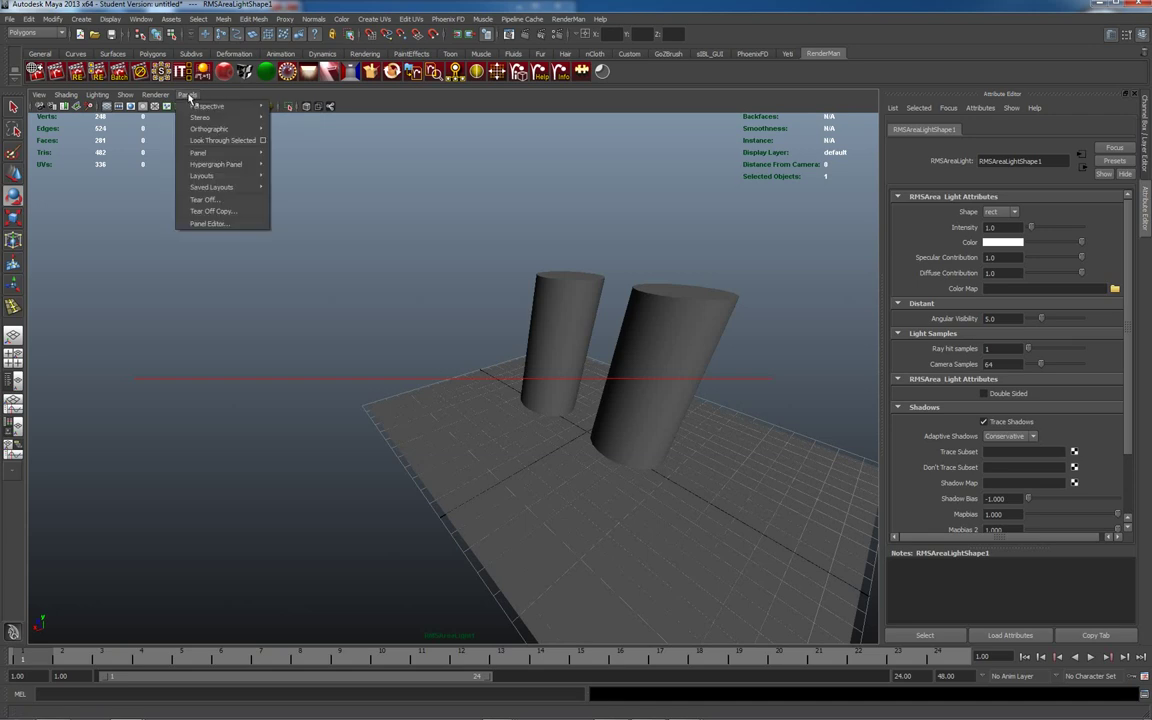
mouse_move(225, 117)
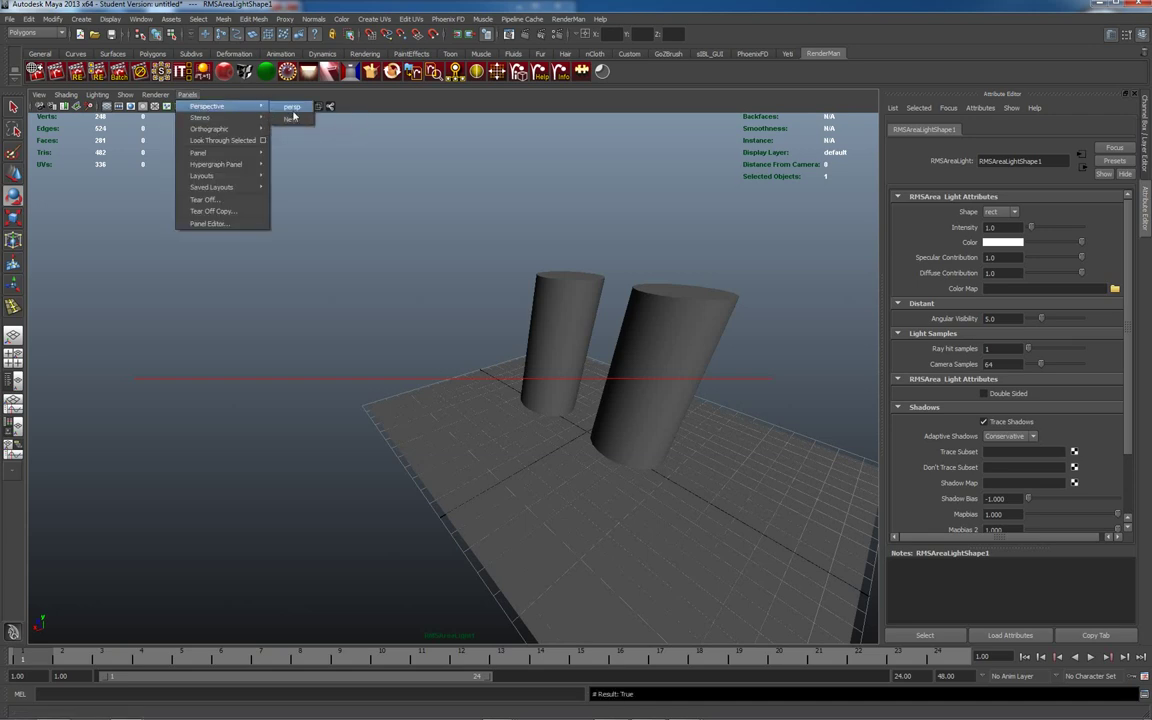
click(292, 110)
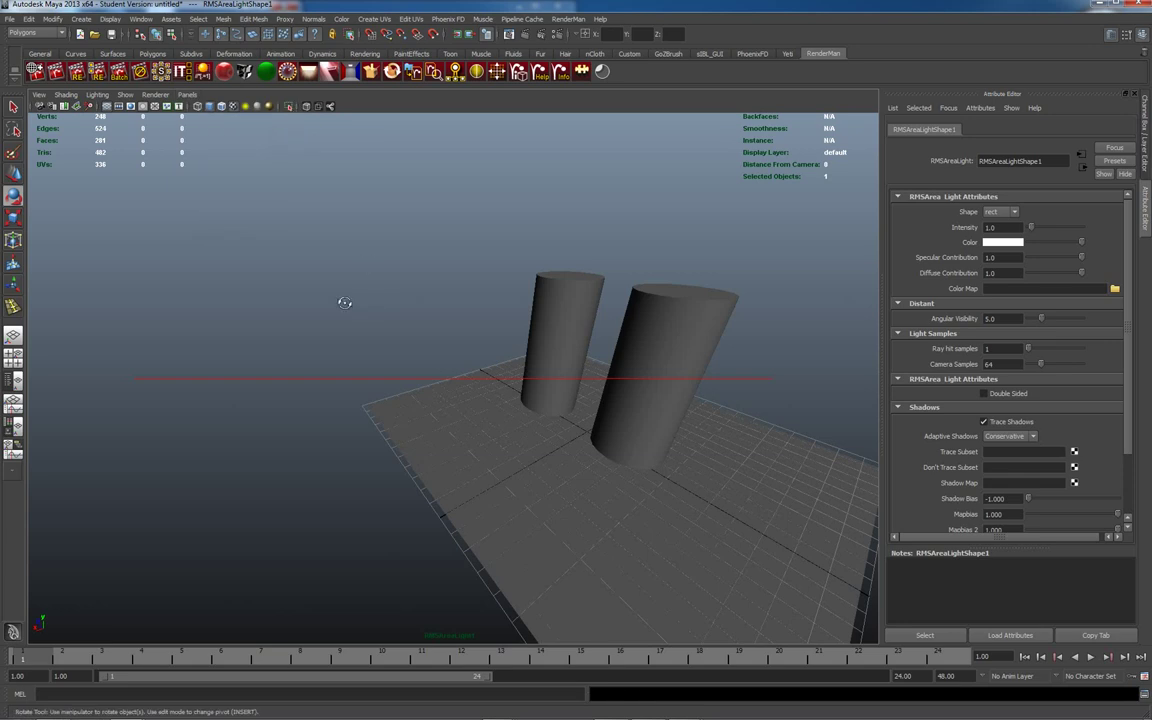
- Create a new perspective camera persp1, look through it, and orbit and zoom to frame the cylinders
click(186, 94)
mouse_move(221, 107)
click(290, 107)
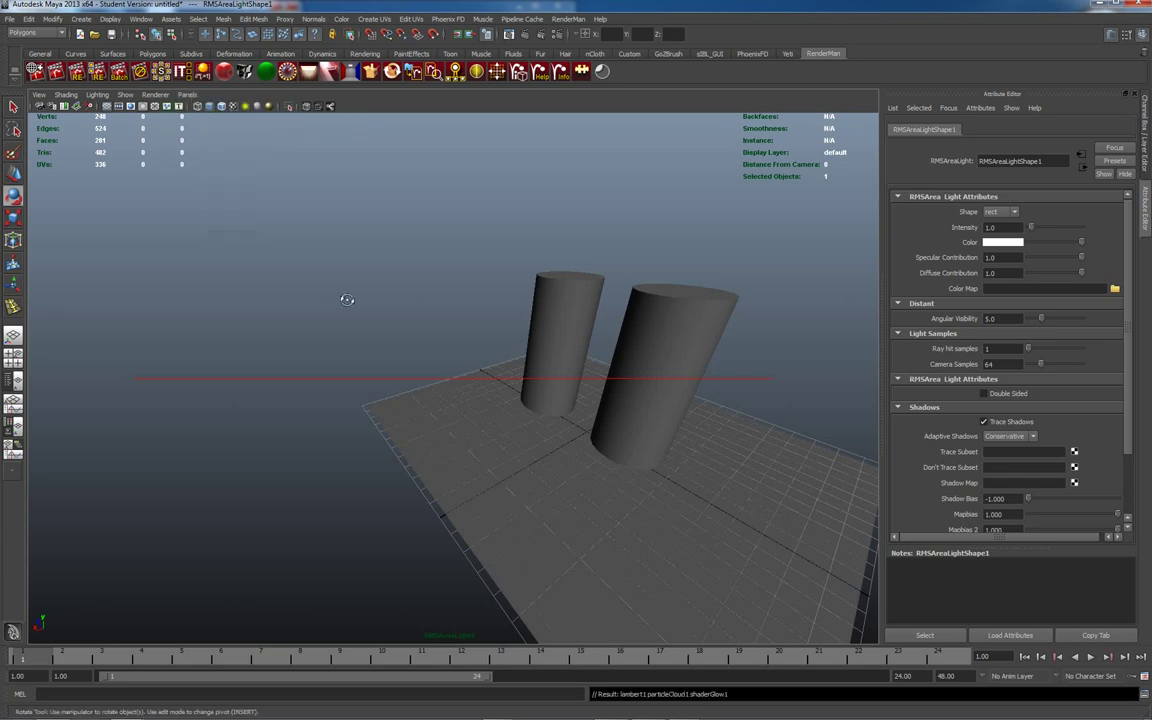
click(186, 94)
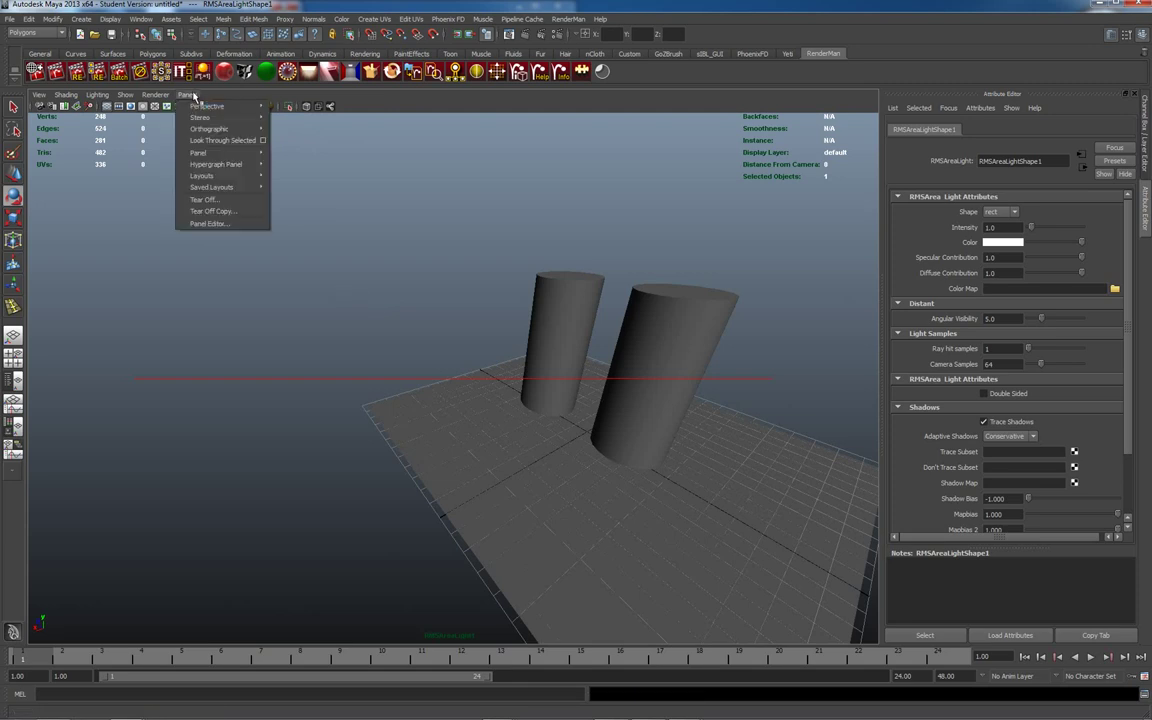
mouse_move(201, 107)
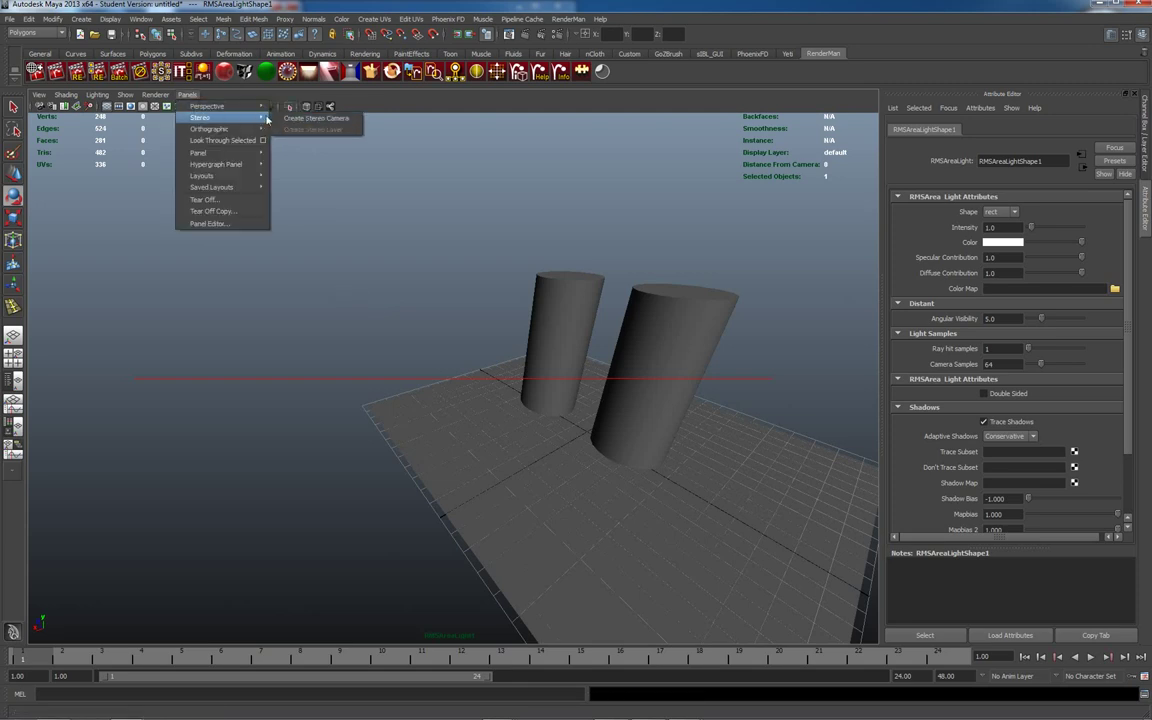
click(296, 117)
alt+drag(360, 330, 565, 296)
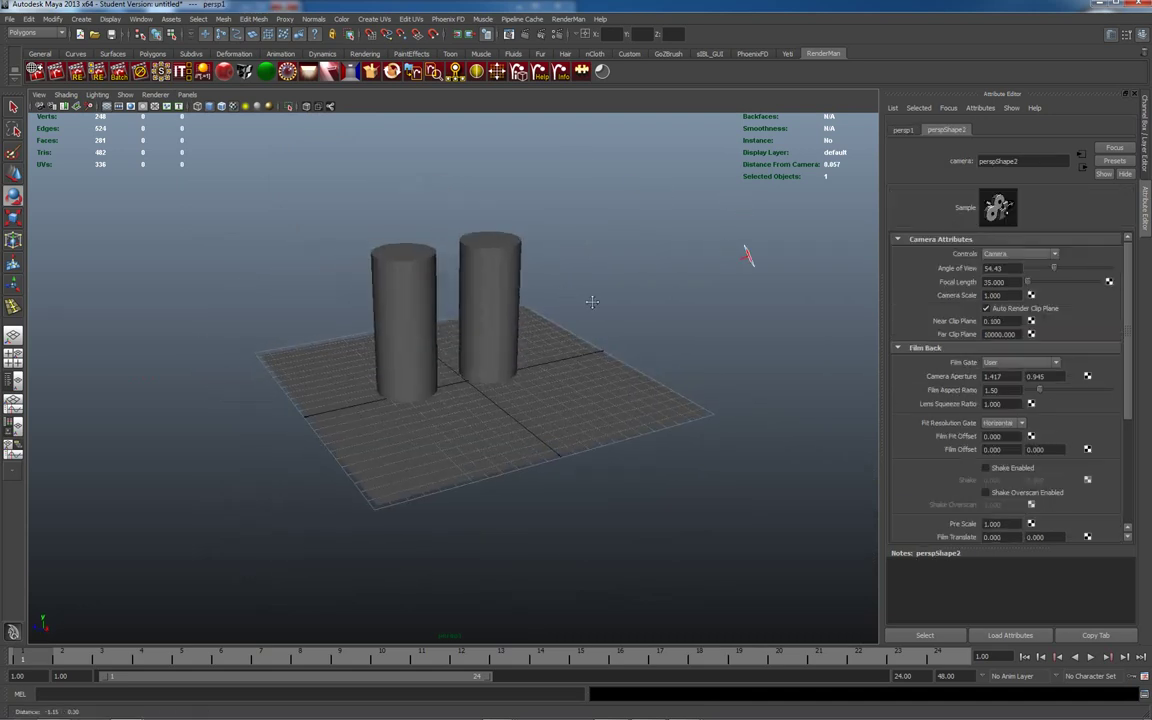
scroll(617, 316, up, 5)
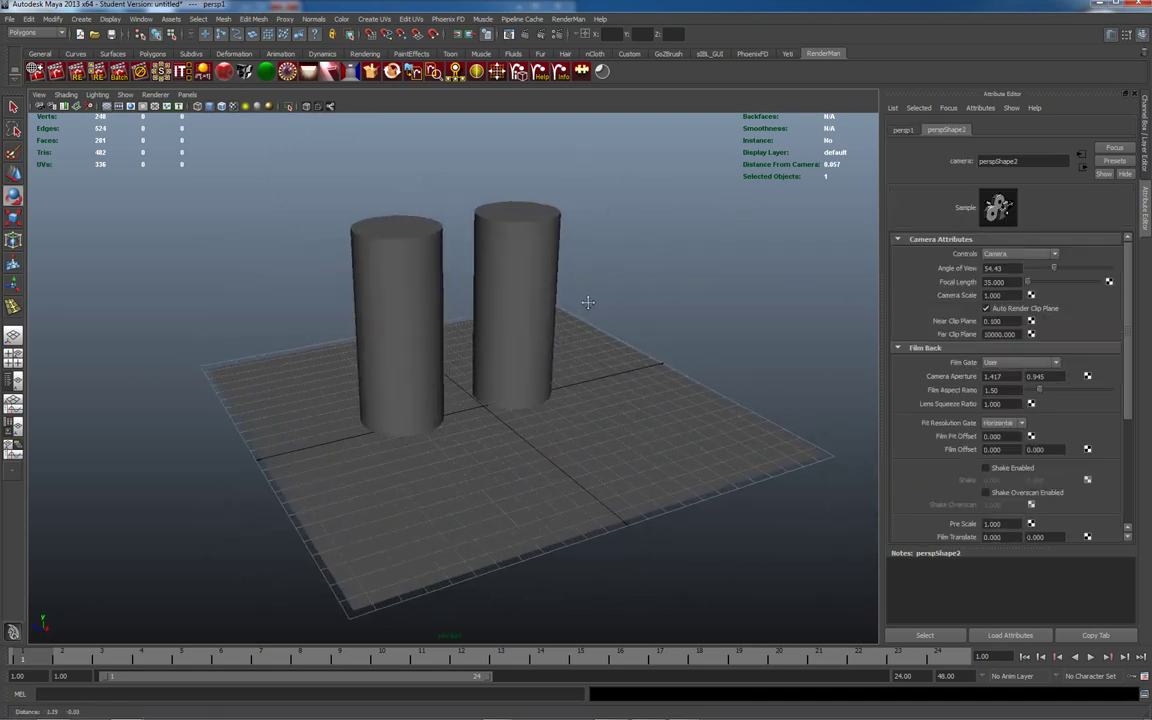
- Show the Persp/Outliner layout and set RMSAreaLight1's intensity to 9
click(12, 345)
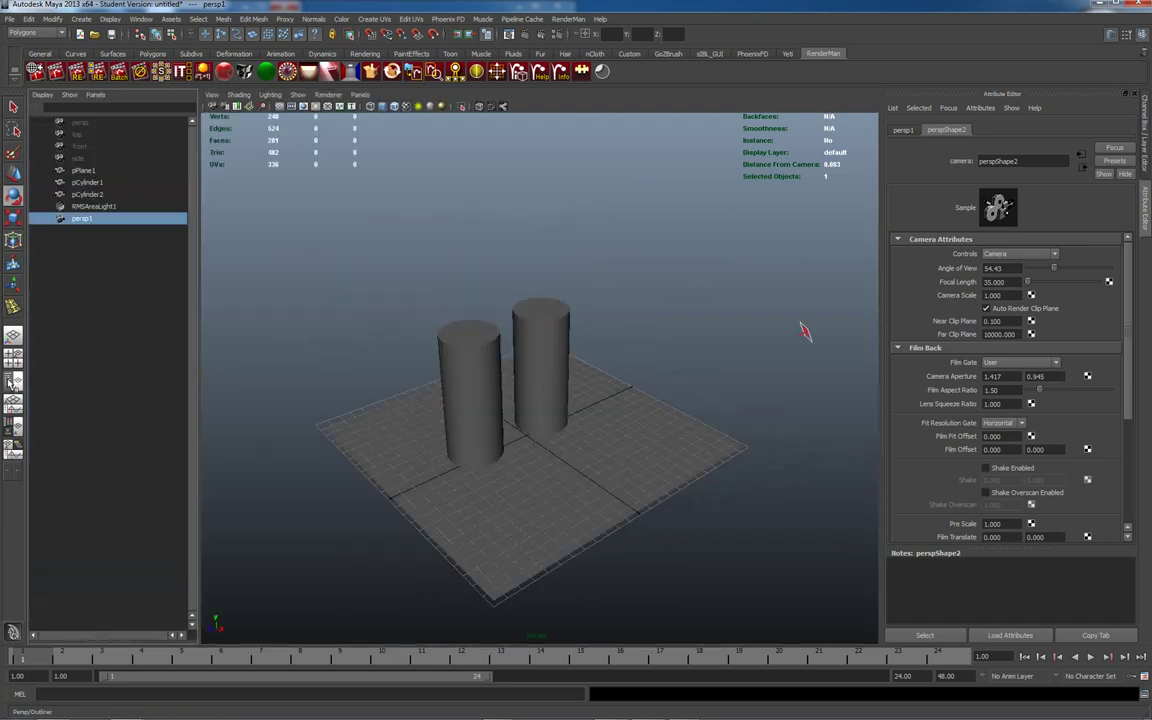
click(85, 205)
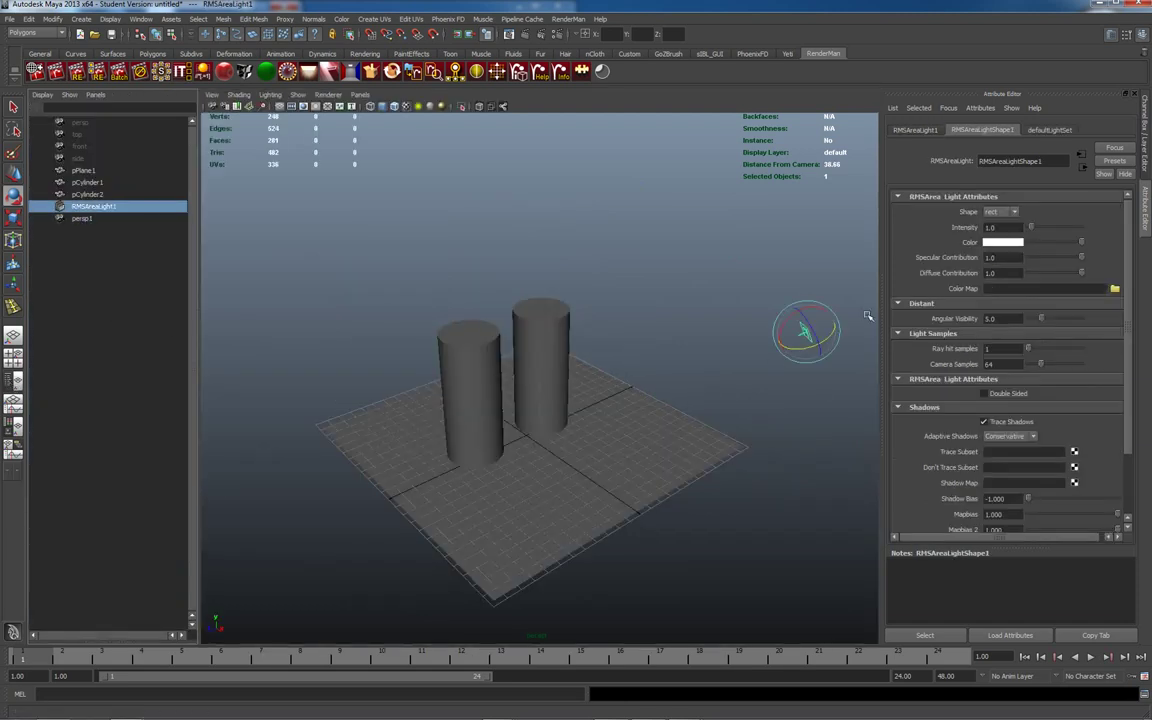
click(1006, 227)
text(9)
key(Tab)
- Re-render the preview from the render window and close the Render View window
drag(995, 222, 568, 200)
right_click(514, 293)
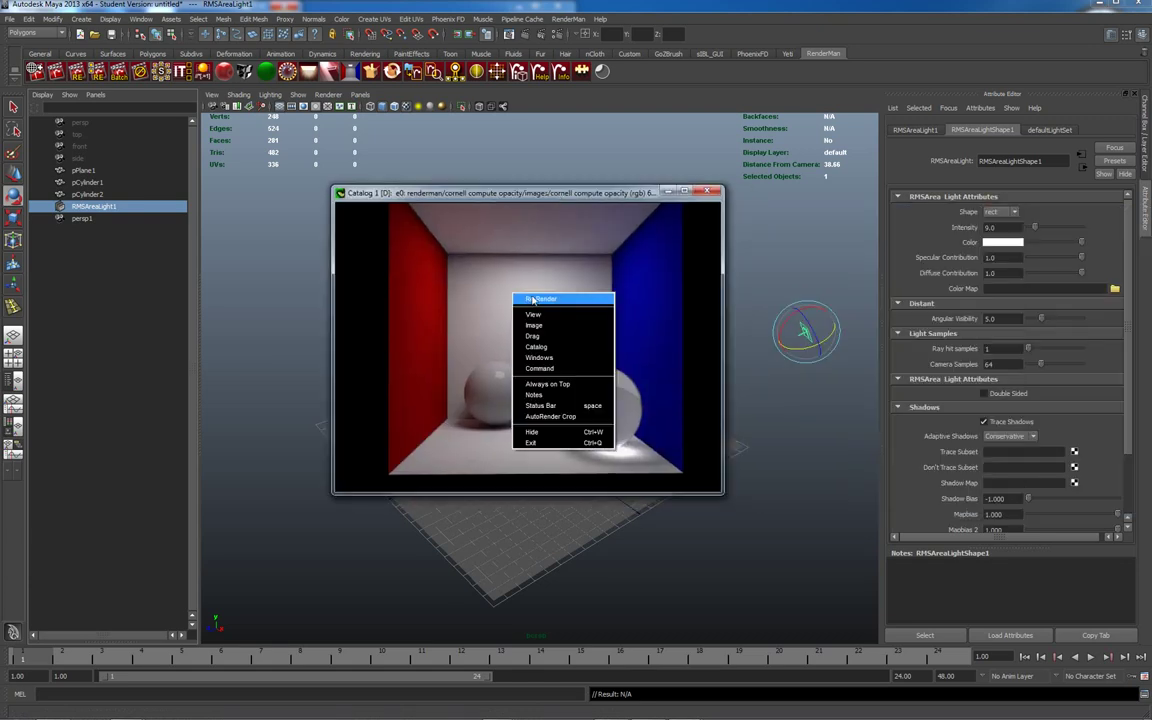
click(540, 299)
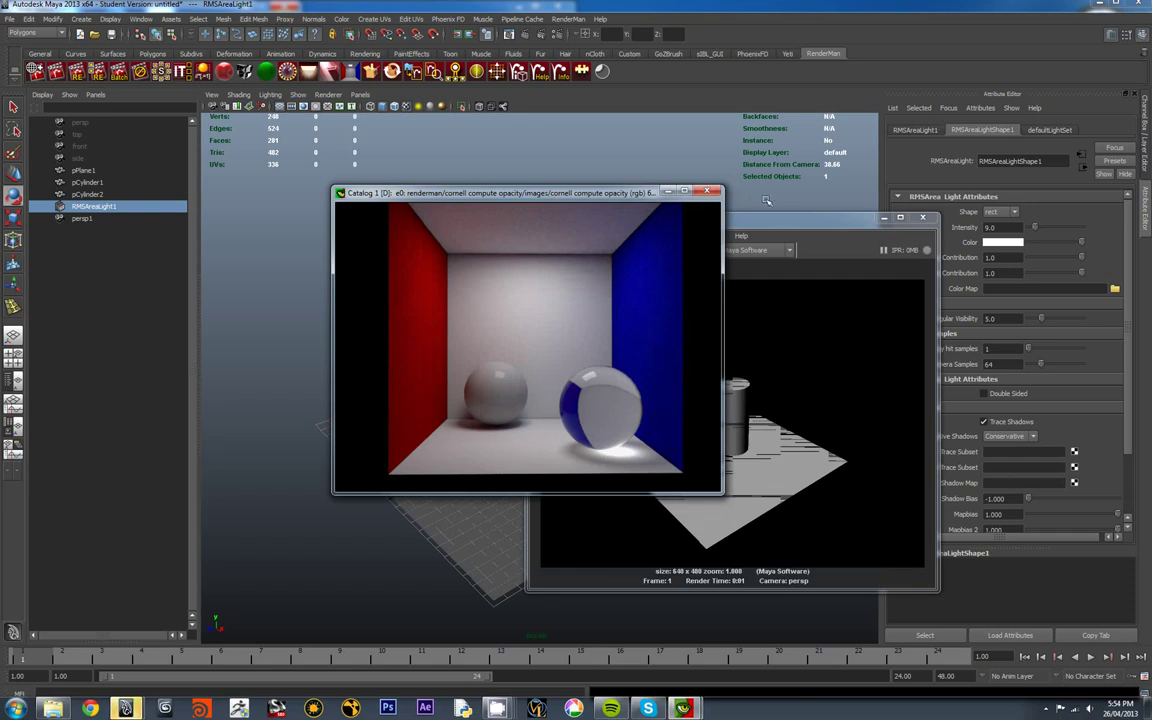
click(786, 231)
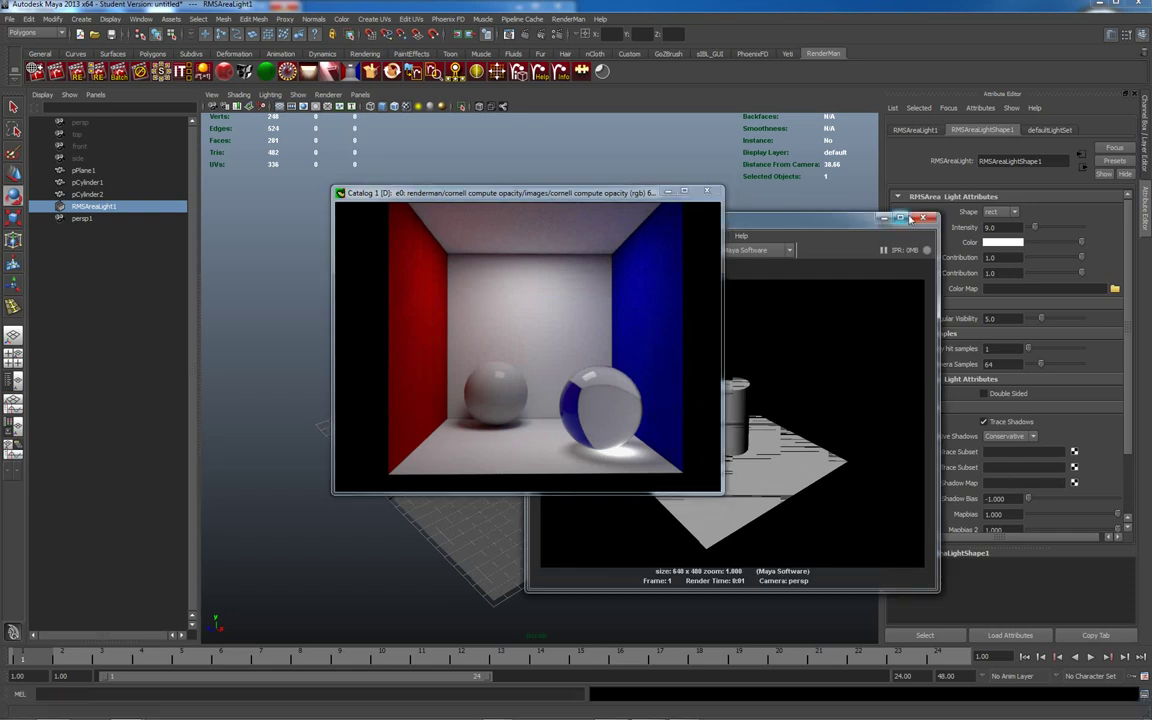
click(925, 218)
right_click(511, 278)
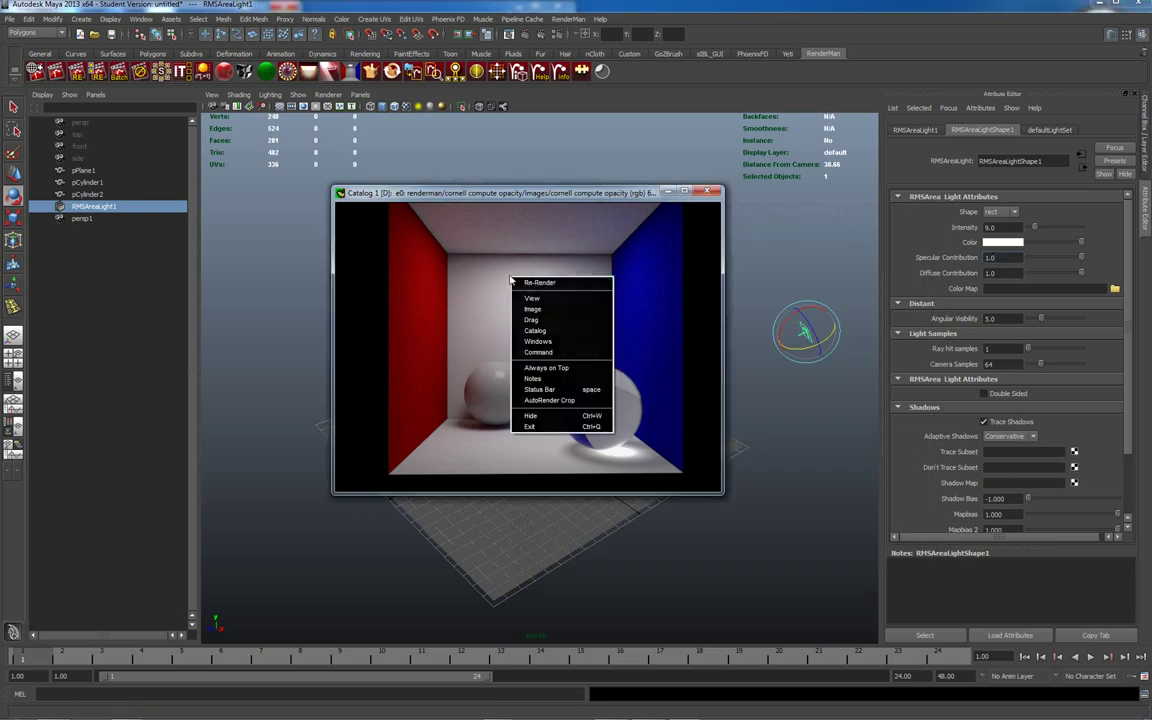
click(530, 285)
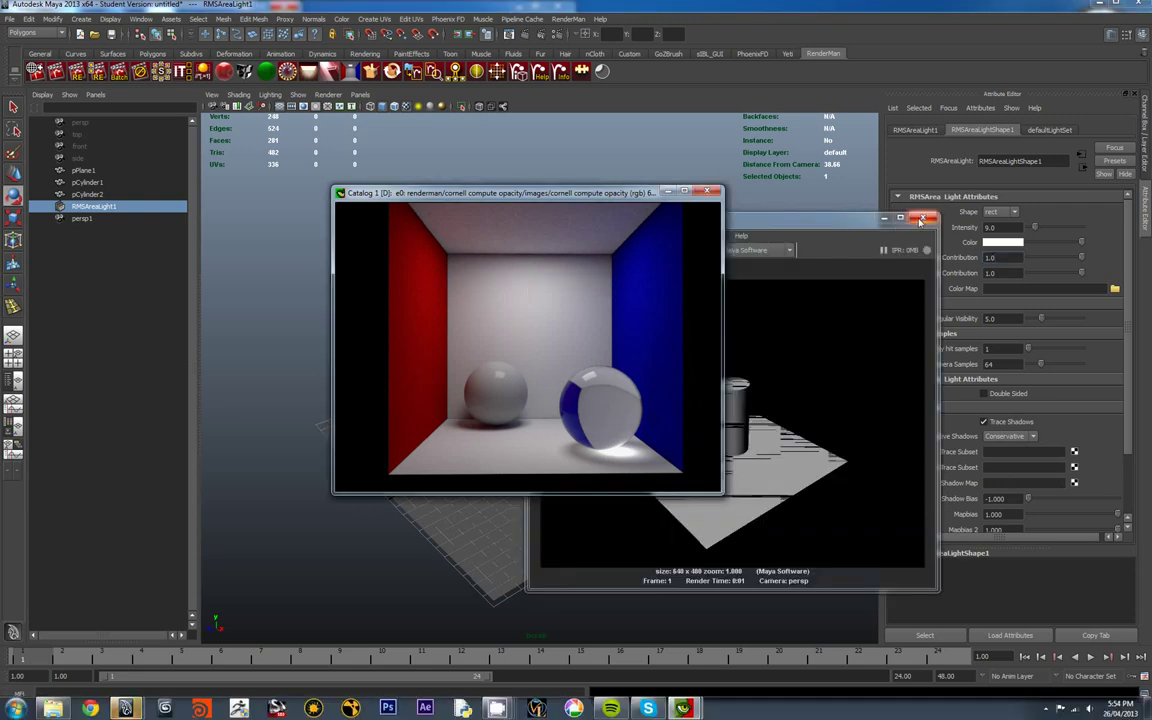
click(925, 218)
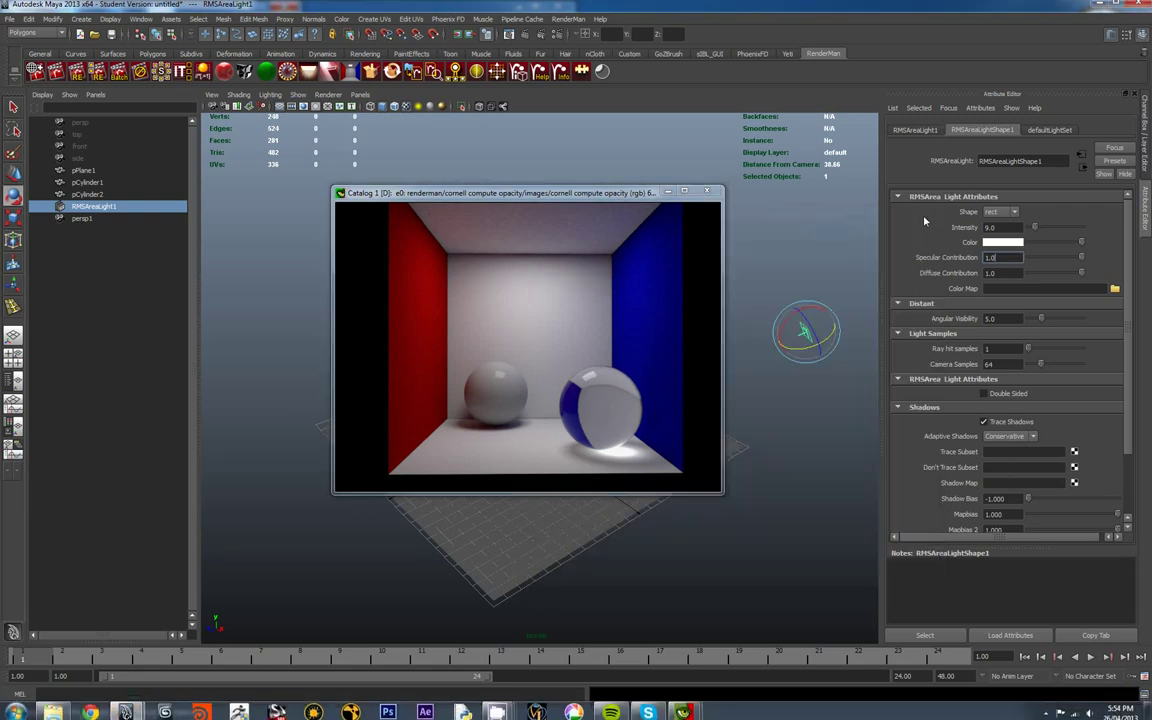
- Set the Re-Render display option to It and start a new render in the It window
click(568, 19)
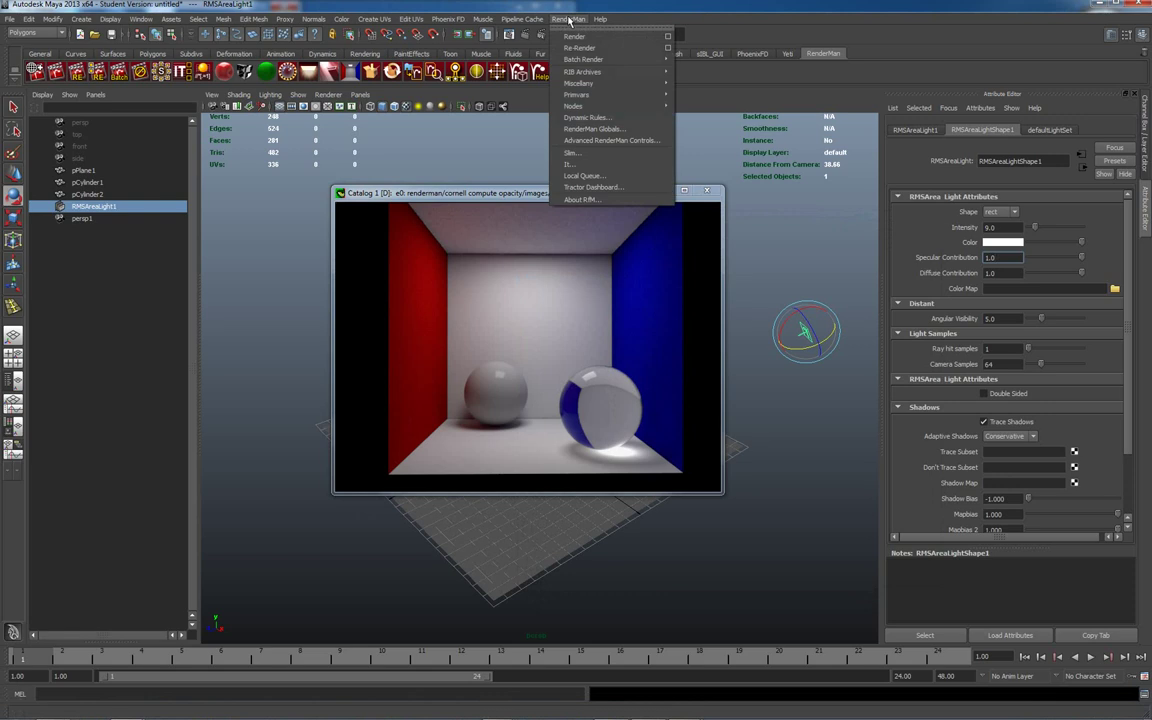
click(667, 36)
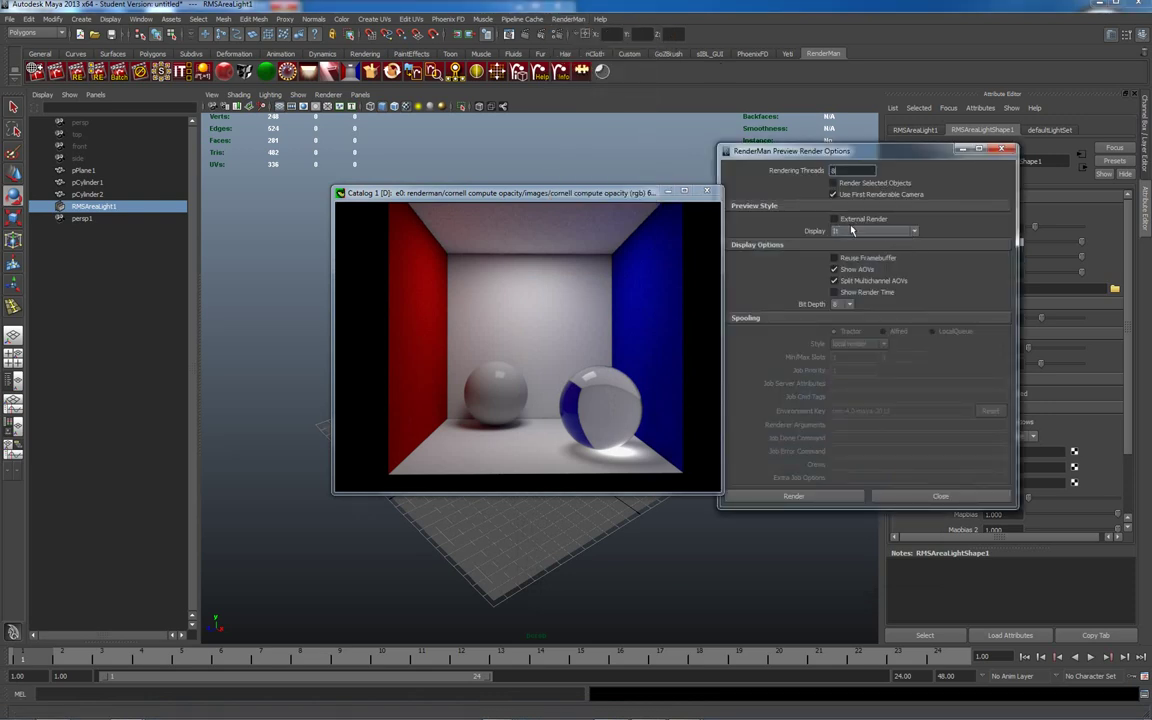
click(852, 232)
click(849, 250)
click(1001, 153)
right_click(549, 285)
click(566, 288)
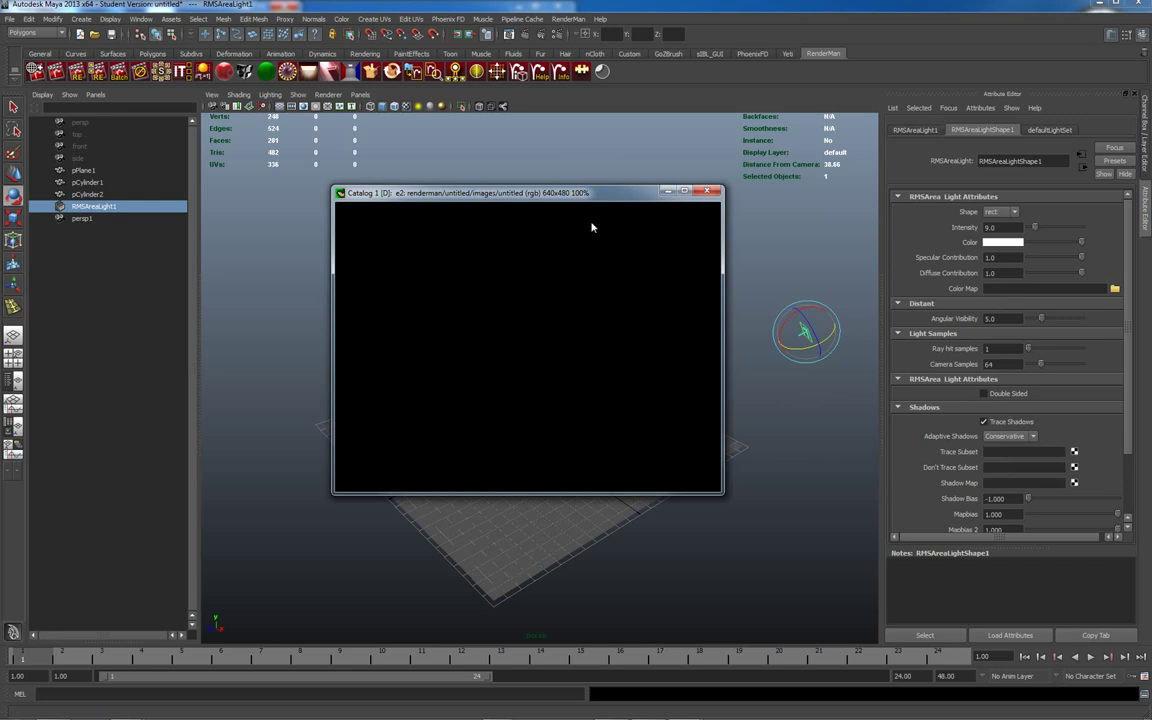
- Assign RMSMatte shaders to the right cylinder, left cylinder and pPlane1, then re-render in It
drag(559, 194, 879, 307)
drag(937, 272, 1150, 120)
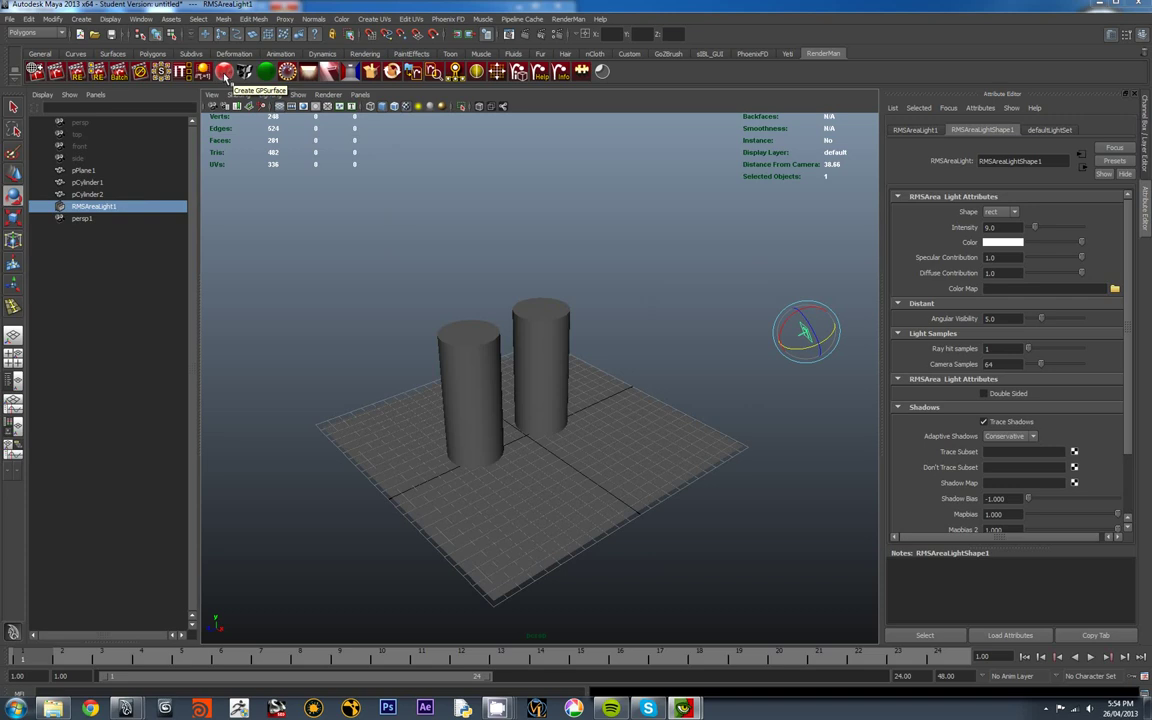
click(535, 331)
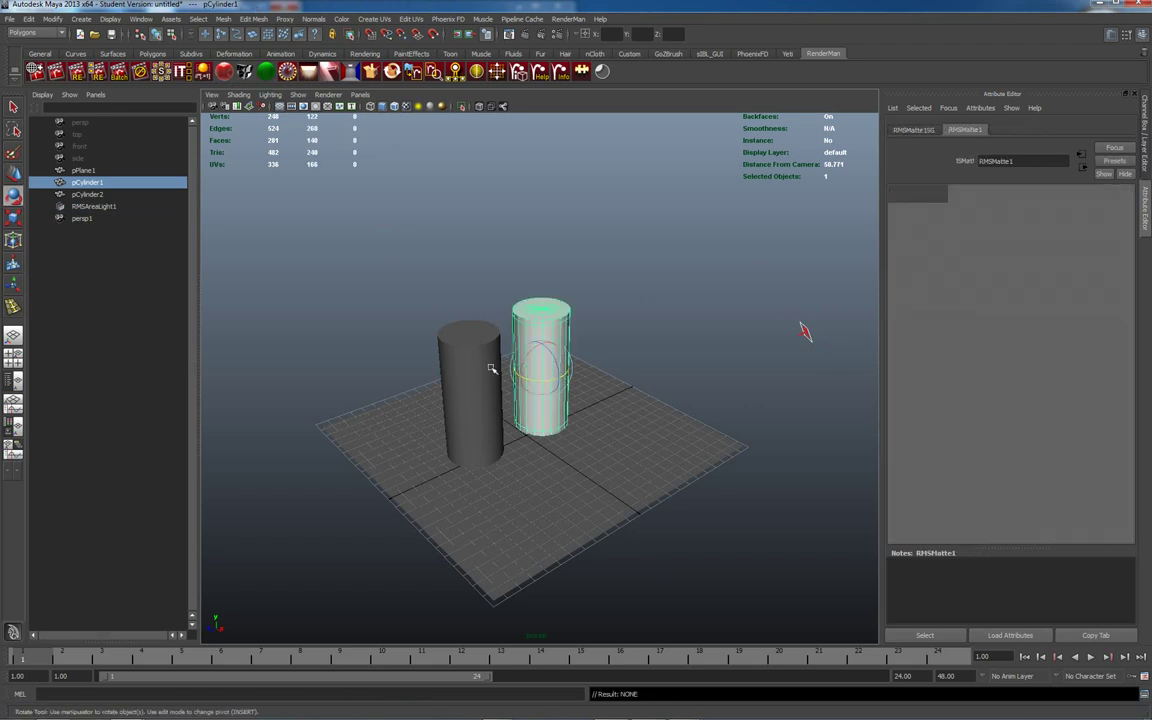
click(490, 368)
click(244, 70)
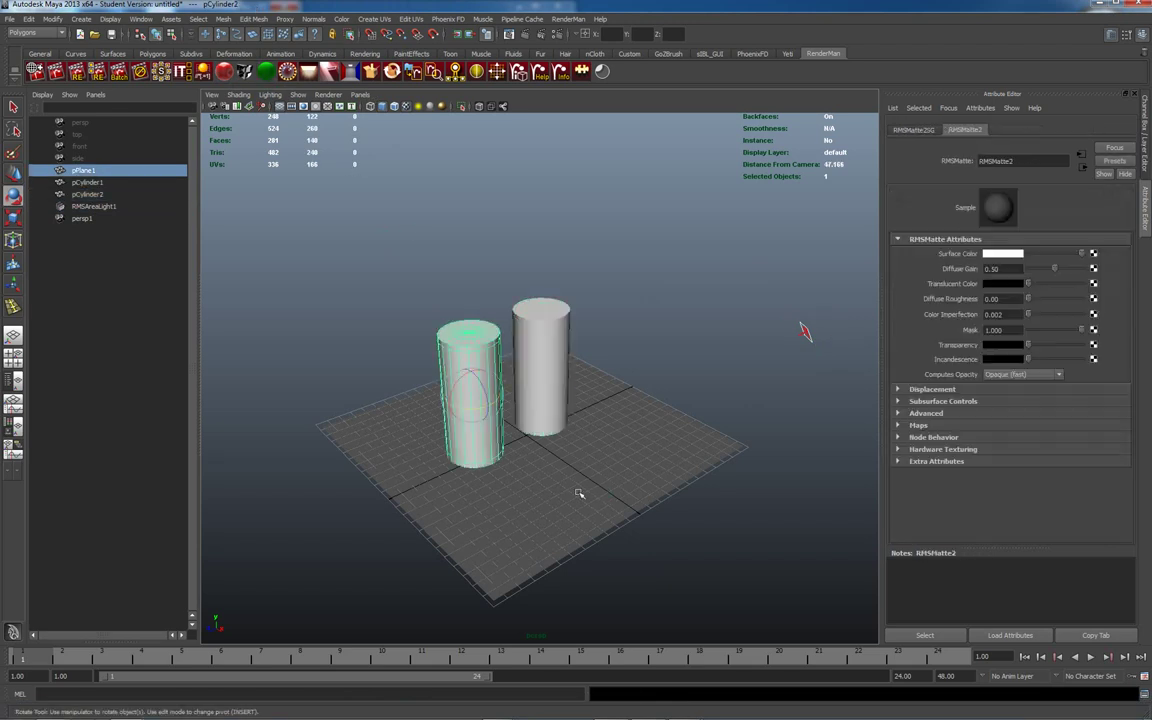
click(578, 493)
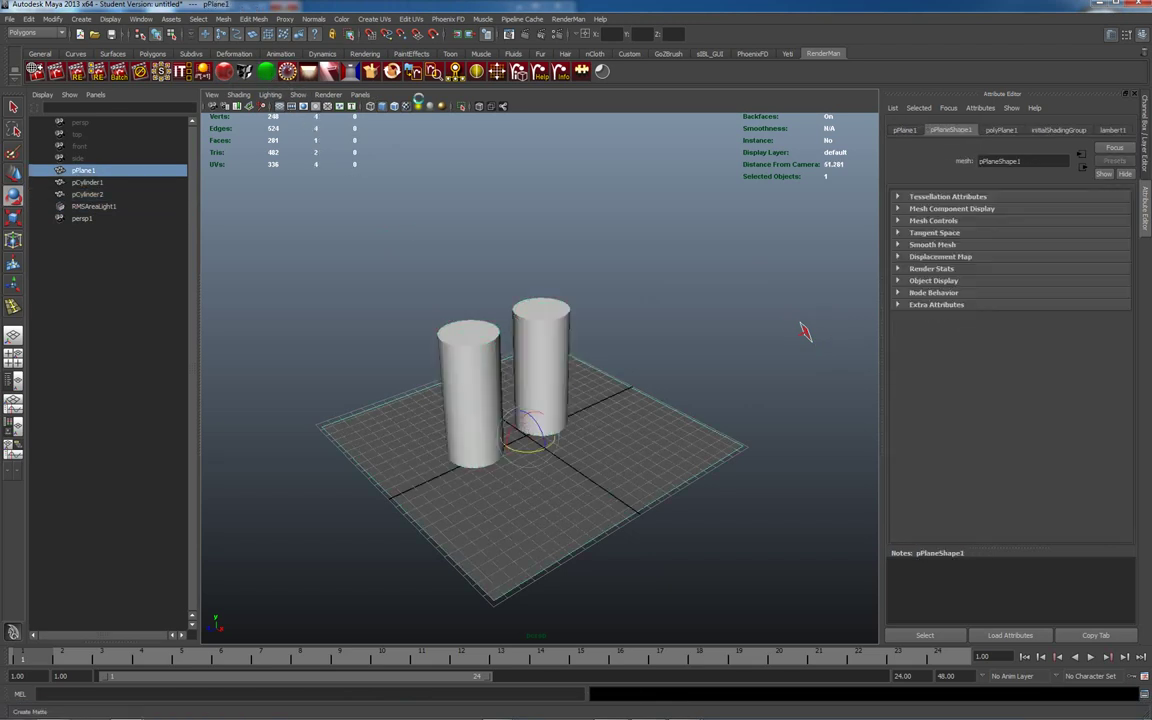
key(g)
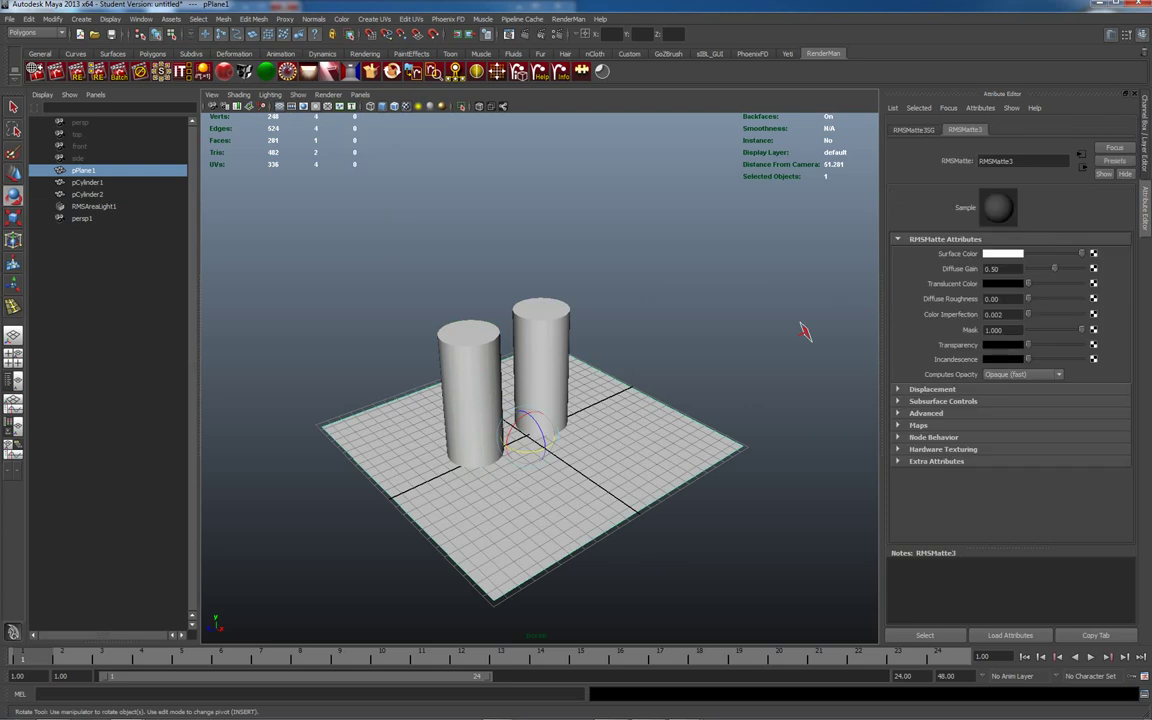
right_click(424, 244)
click(454, 248)
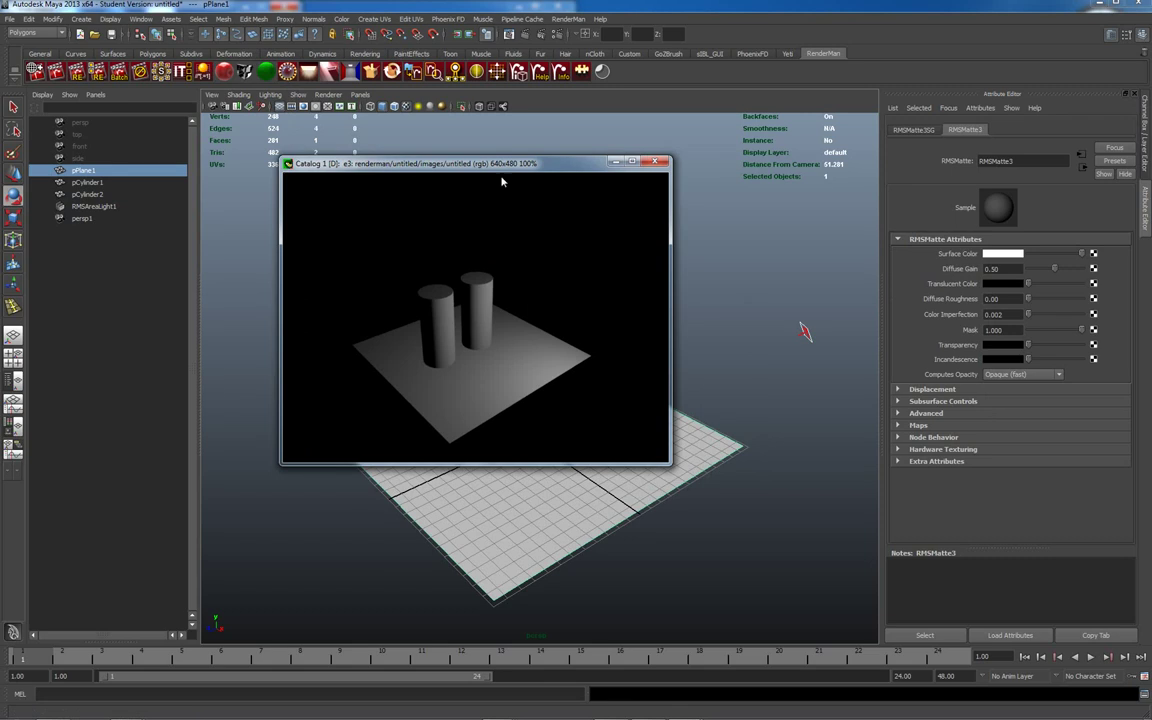
- Orbit to a low side view of the cylinders, re-render, and move the RenderMan Globals window aside
drag(585, 166, 1151, 151)
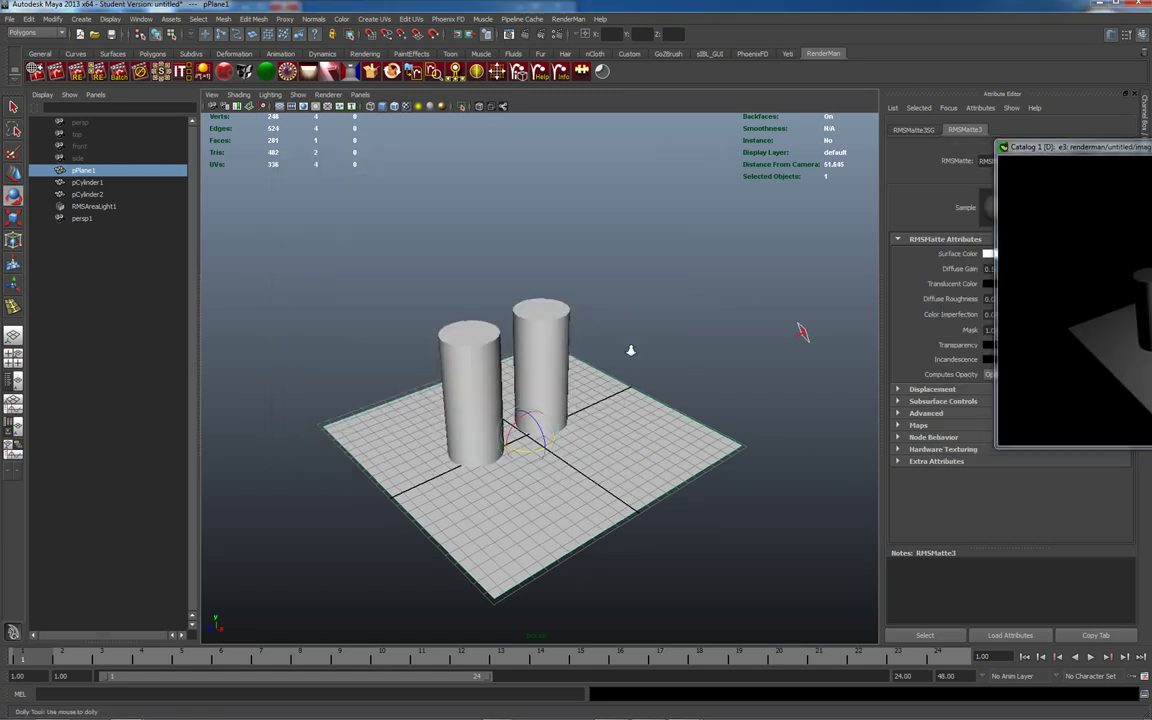
mouse_move(643, 337)
alt+mouse_down()
mouse_move(707, 385)
mouse_move(630, 309)
mouse_move(643, 327)
alt+mouse_up()
alt+right_drag(643, 327, 743, 319)
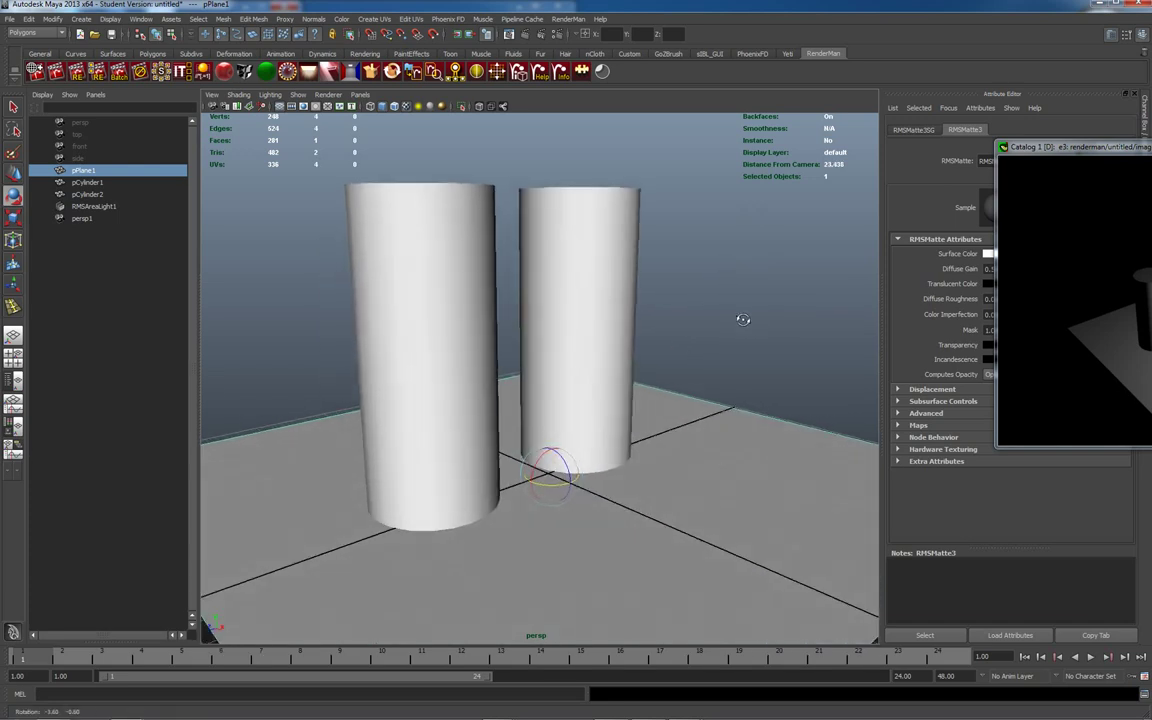
drag(1098, 140, 567, 153)
right_click(601, 248)
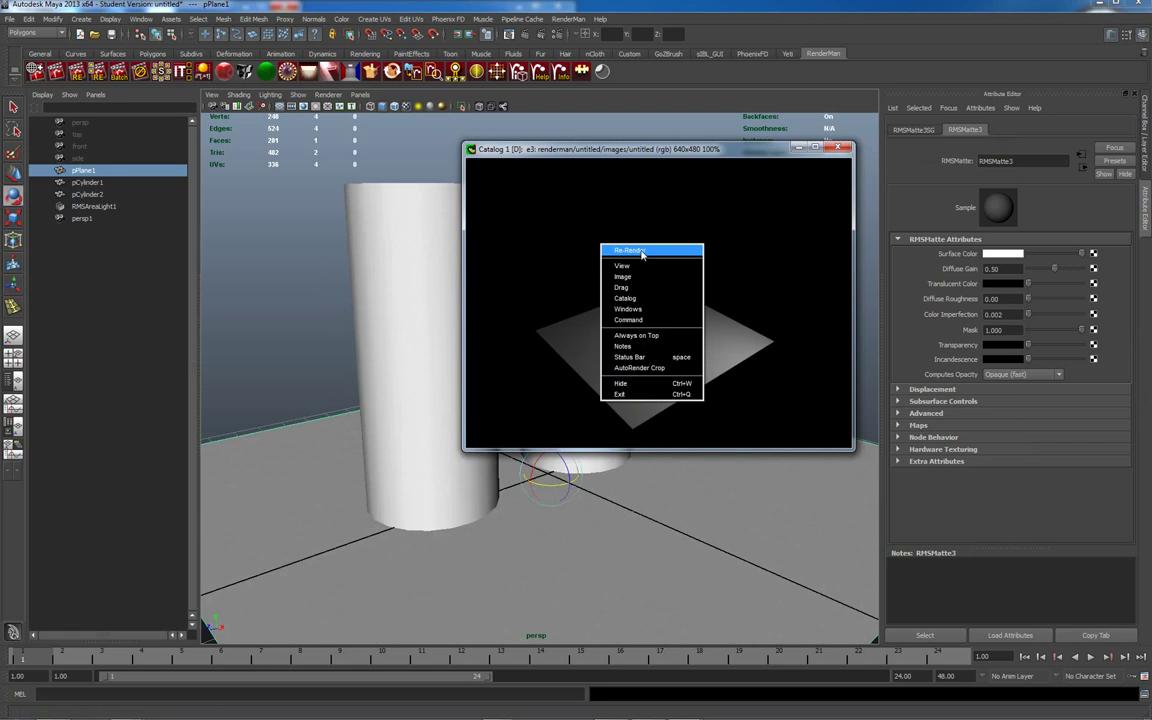
click(636, 251)
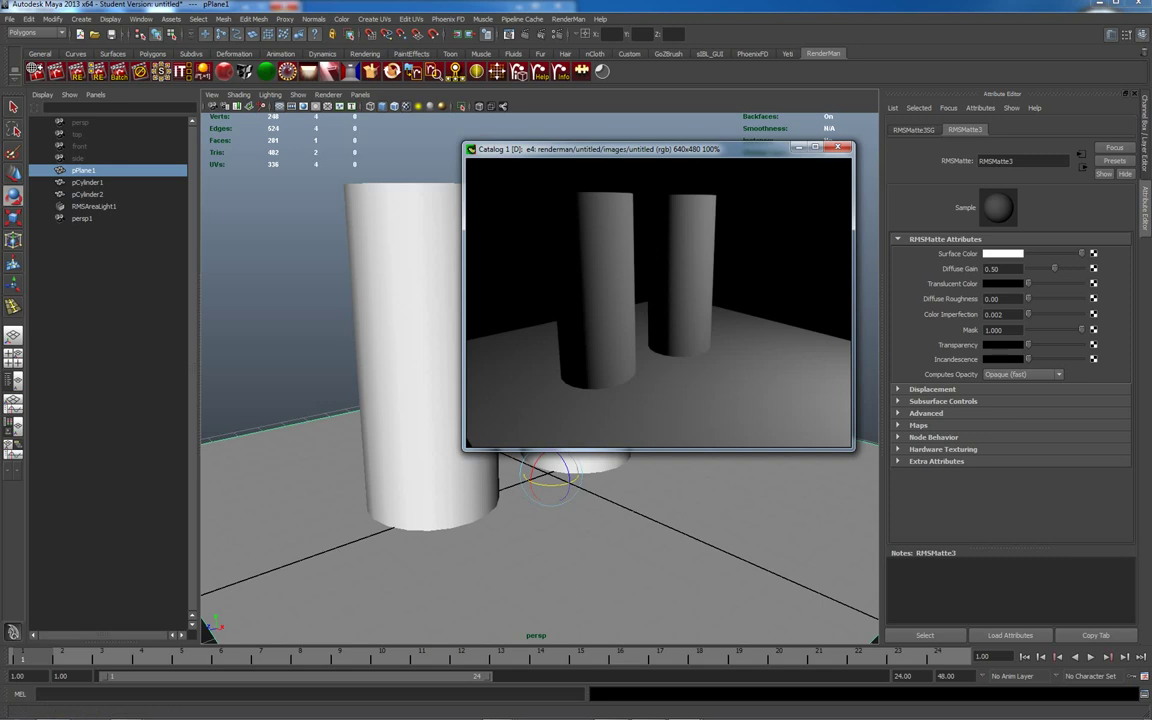
drag(1075, 140, 154, 134)
mouse_move(874, 390)
mouse_down()
mouse_move(885, 436)
mouse_move(883, 375)
mouse_up()
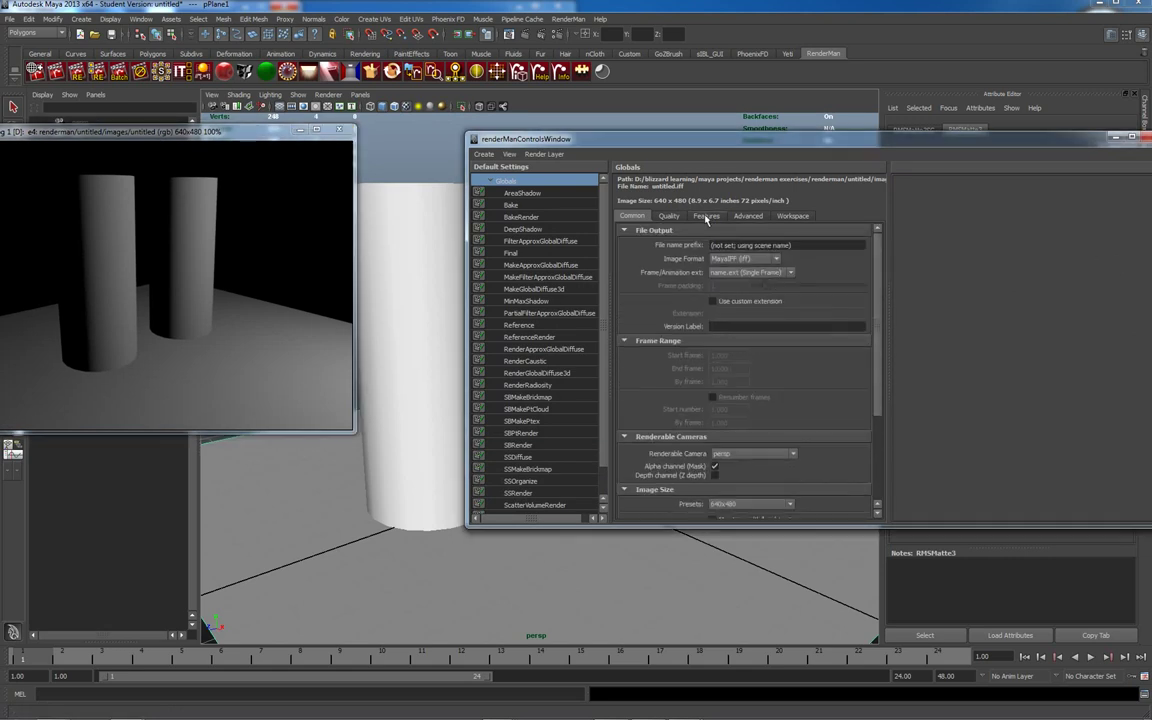
- Switch the RenderMan Globals to the Features tab and re-render the two cylinders
click(706, 217)
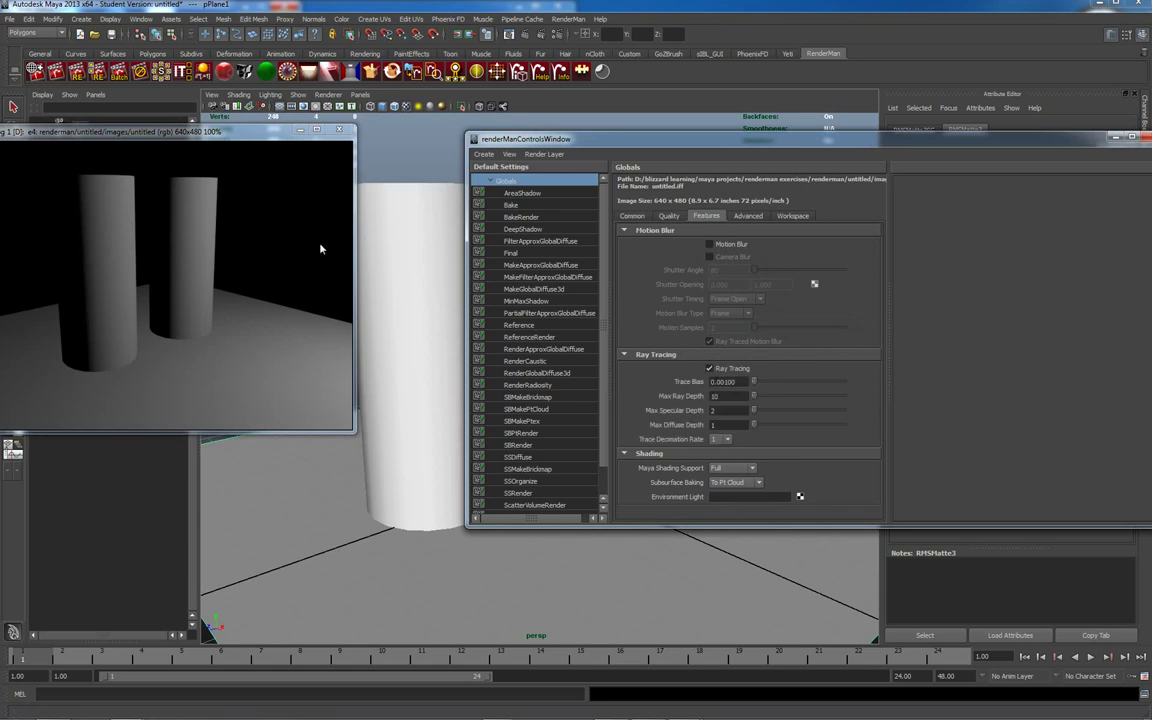
right_click(255, 234)
click(270, 231)
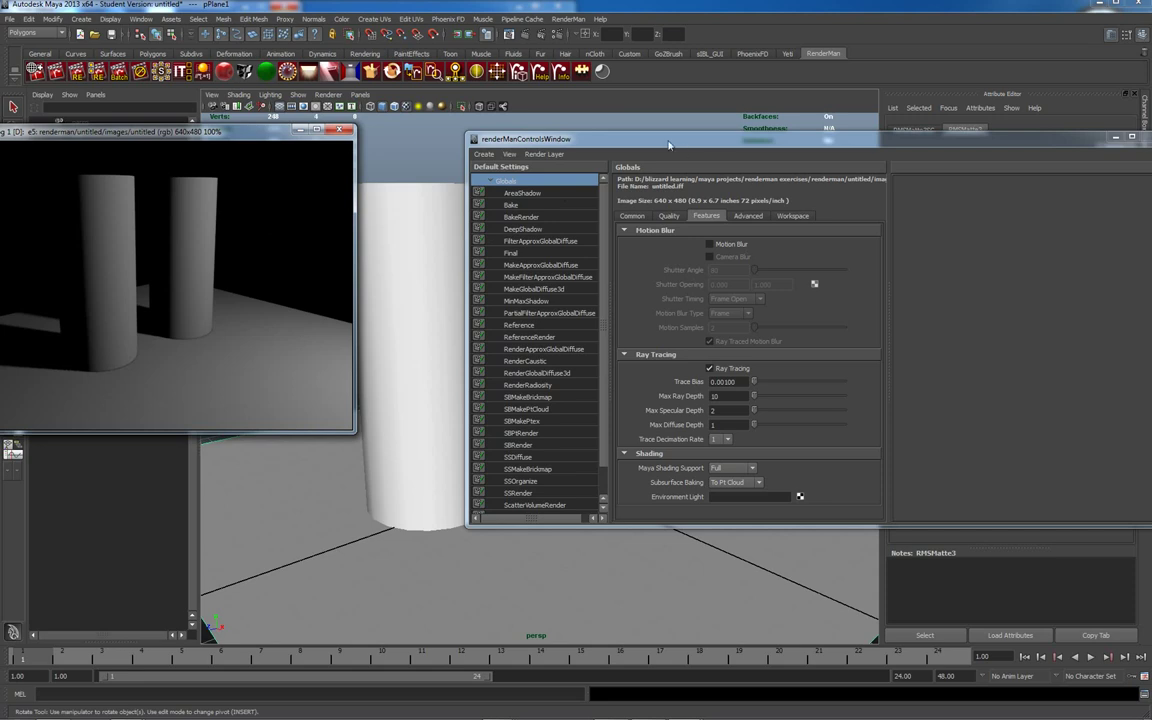
- Add Extra RenderMan Attributes to the right cylinder's shape node
drag(669, 146, 1135, 145)
click(584, 206)
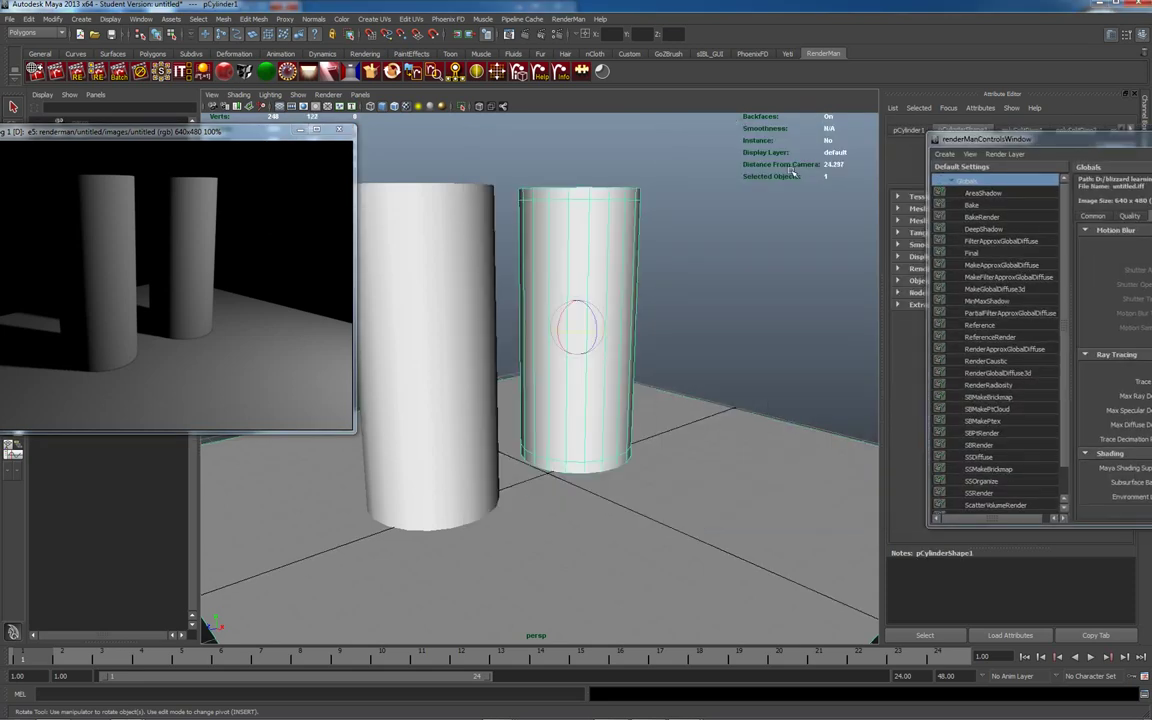
click(1033, 173)
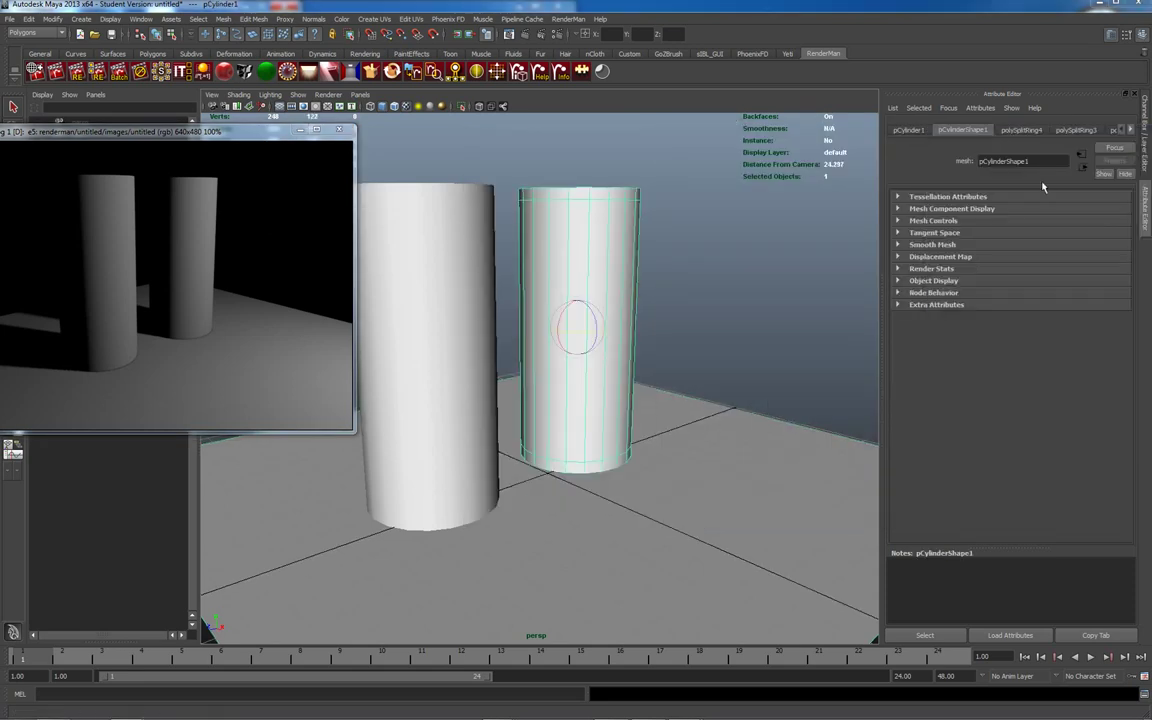
click(1013, 131)
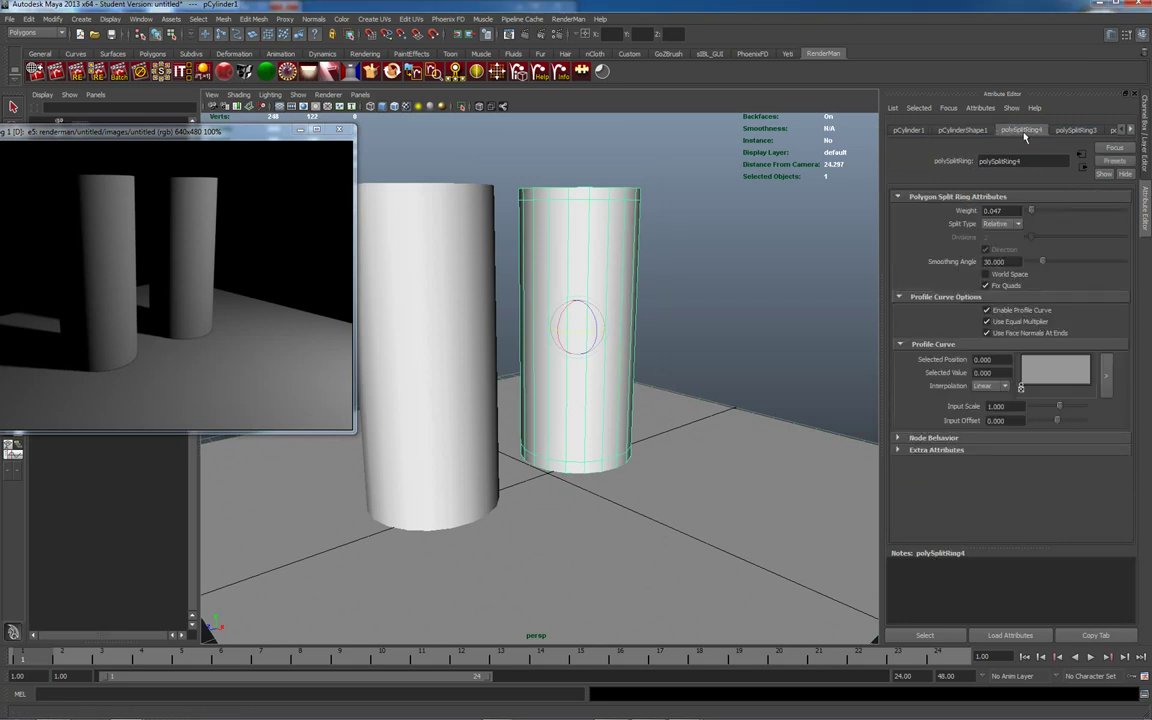
click(968, 131)
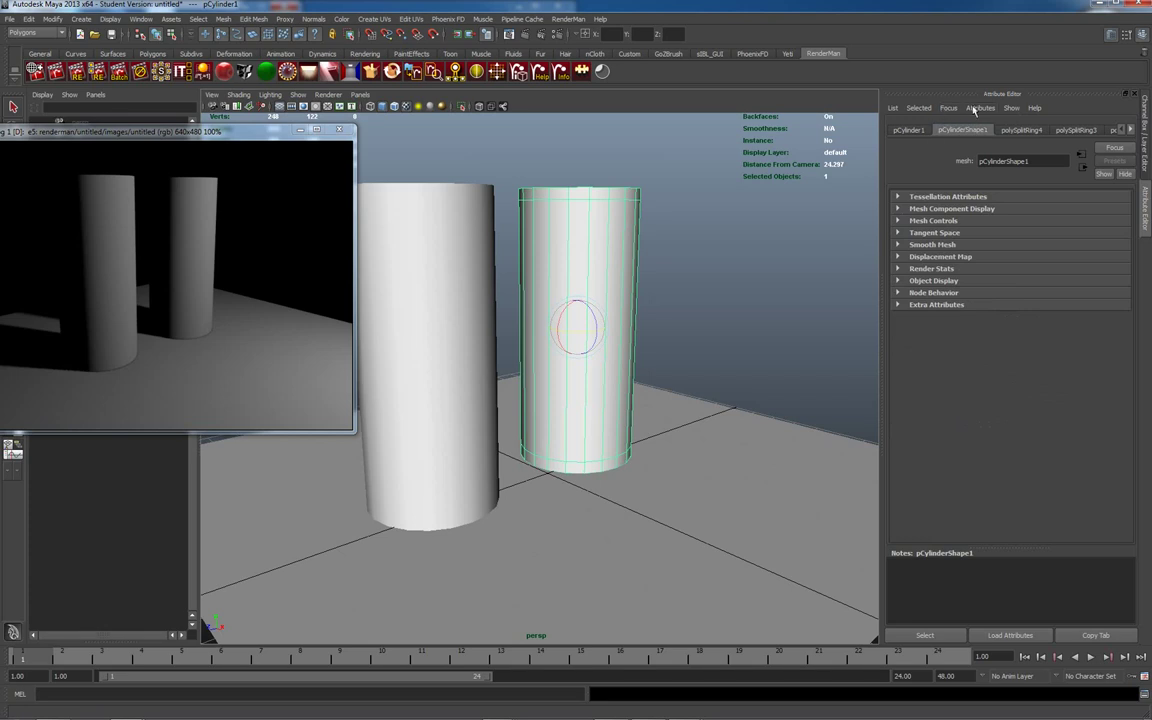
click(980, 108)
mouse_move(1000, 166)
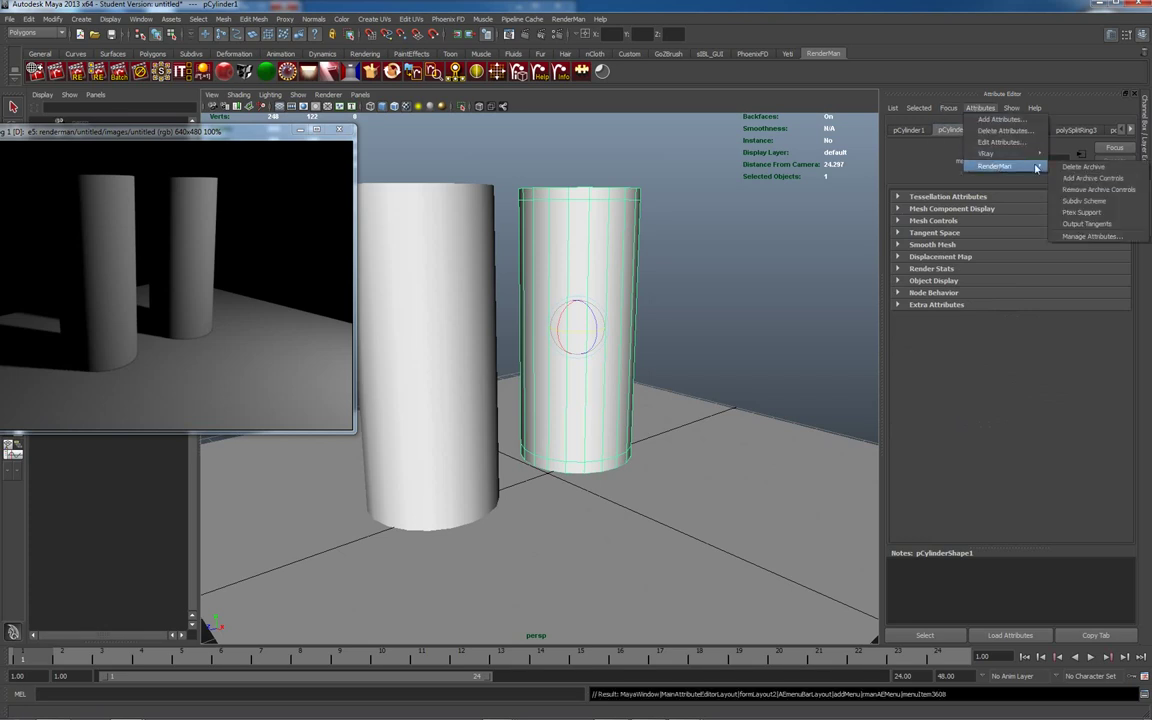
click(1090, 178)
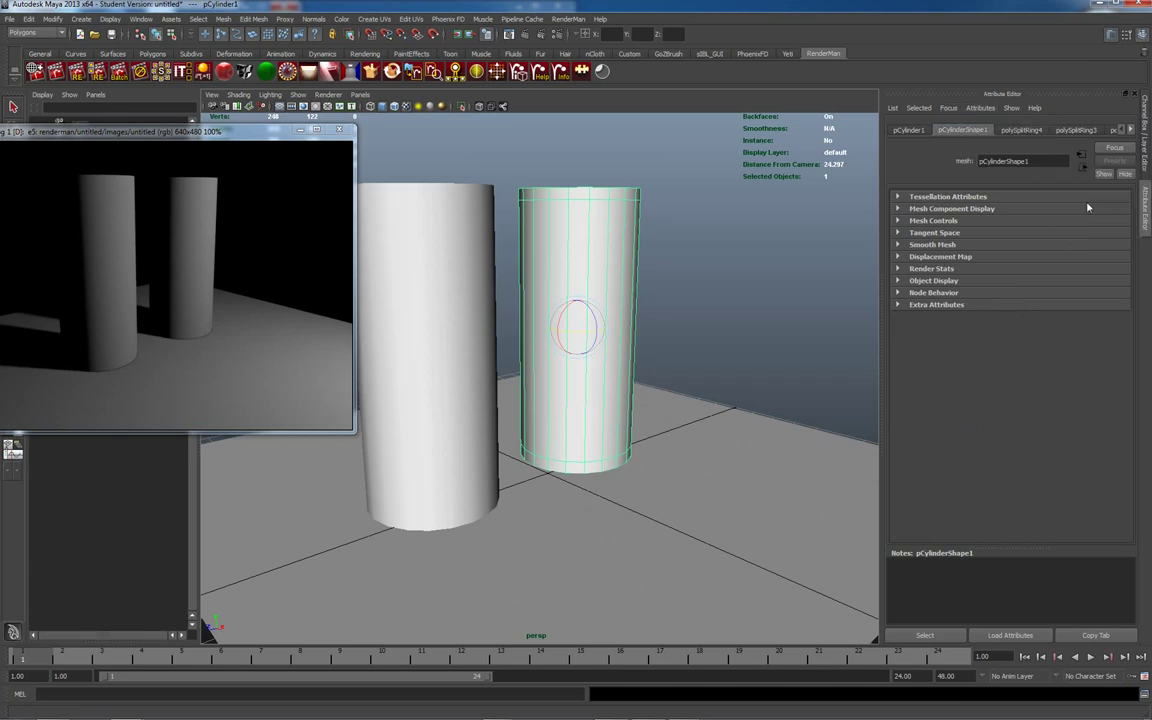
- Add Extra RenderMan Attributes to the left cylinder and re-render the scene
click(457, 224)
click(978, 108)
mouse_move(1000, 166)
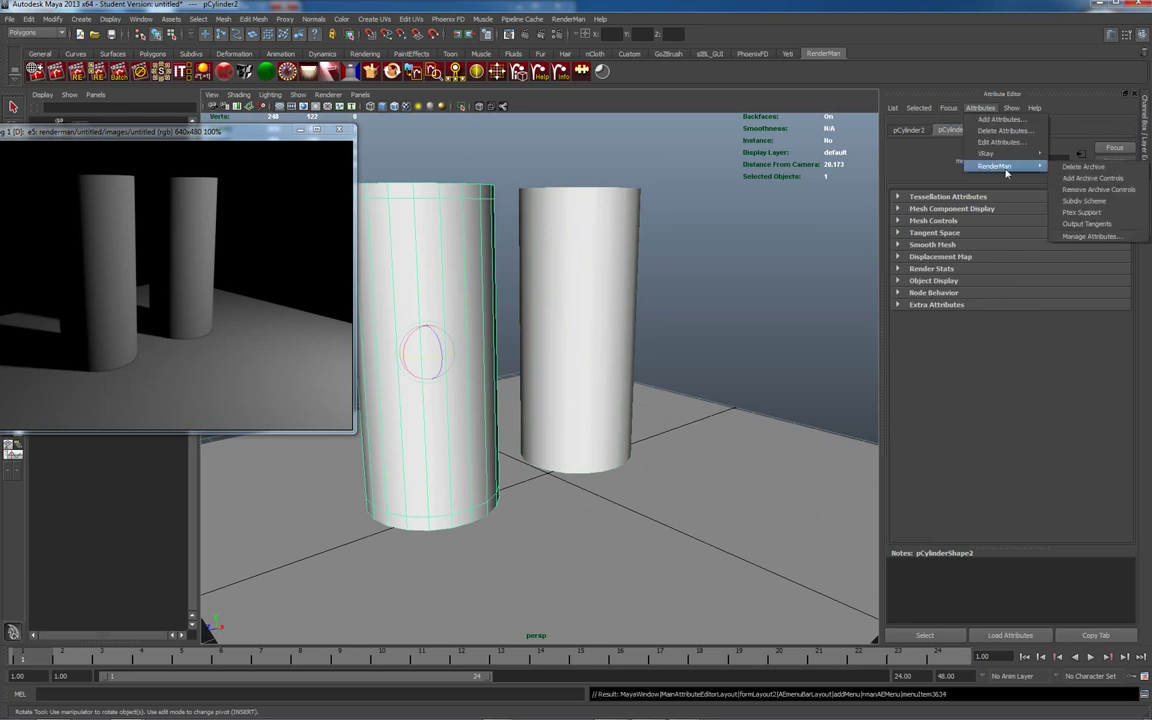
click(1085, 180)
right_click(210, 239)
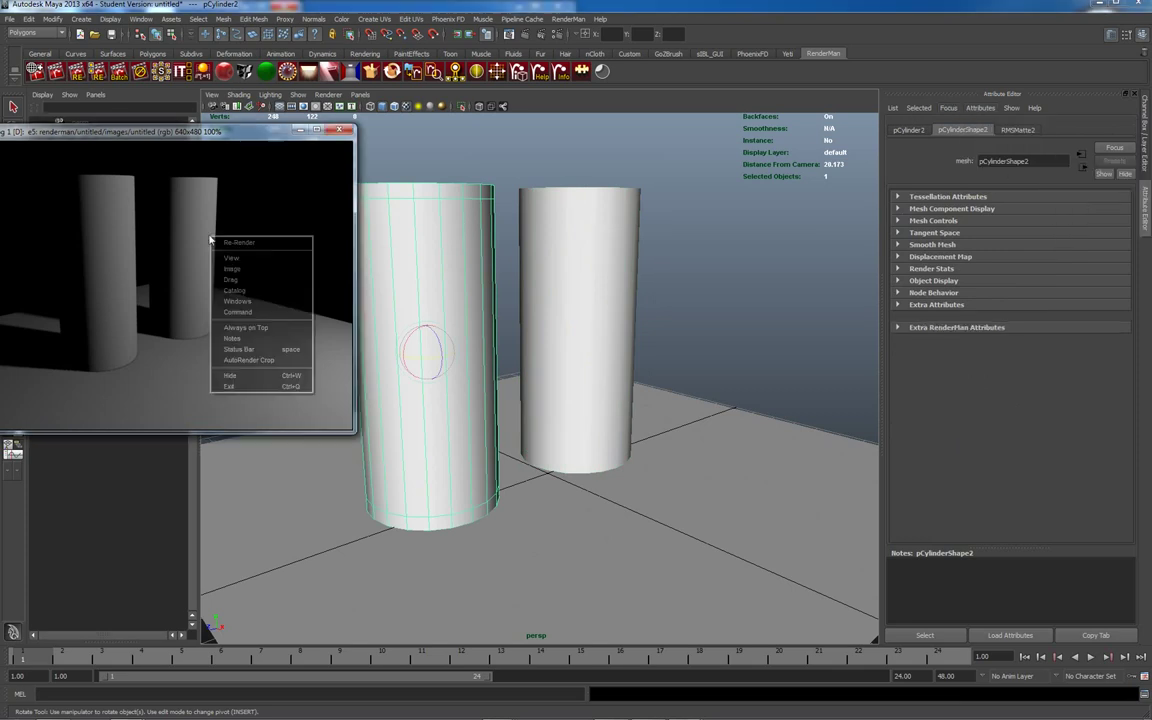
click(238, 243)
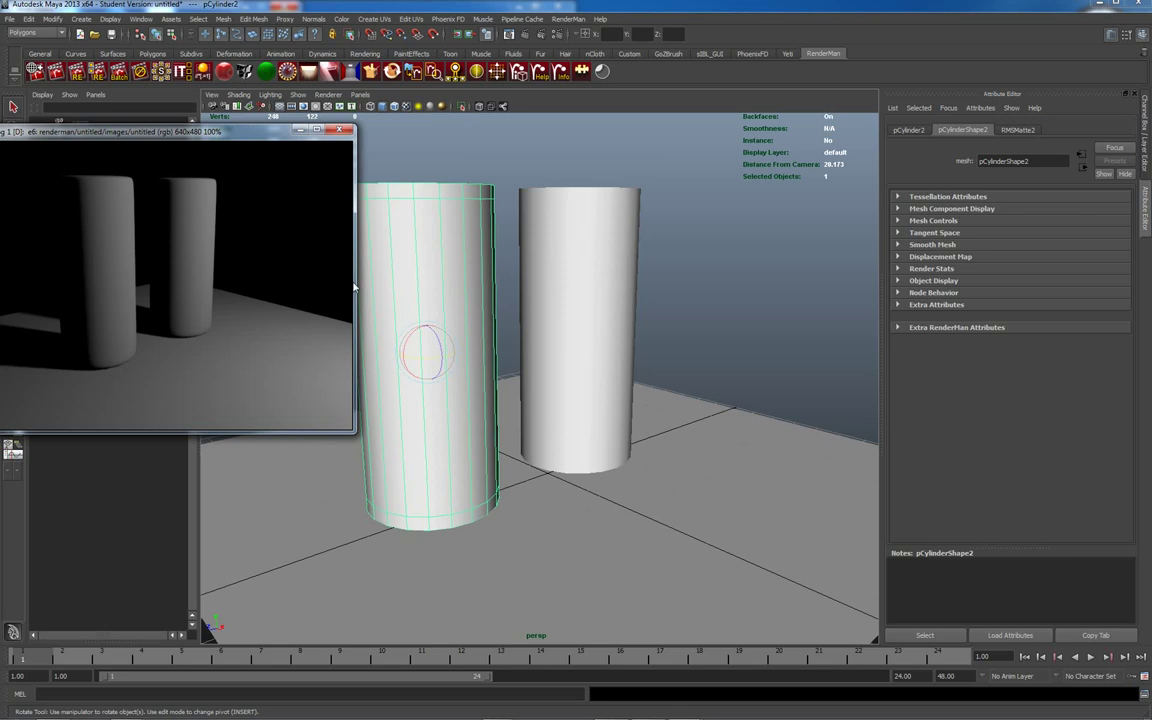
- Select the cylinders and delete all construction history by type
click(578, 244)
click(1133, 130)
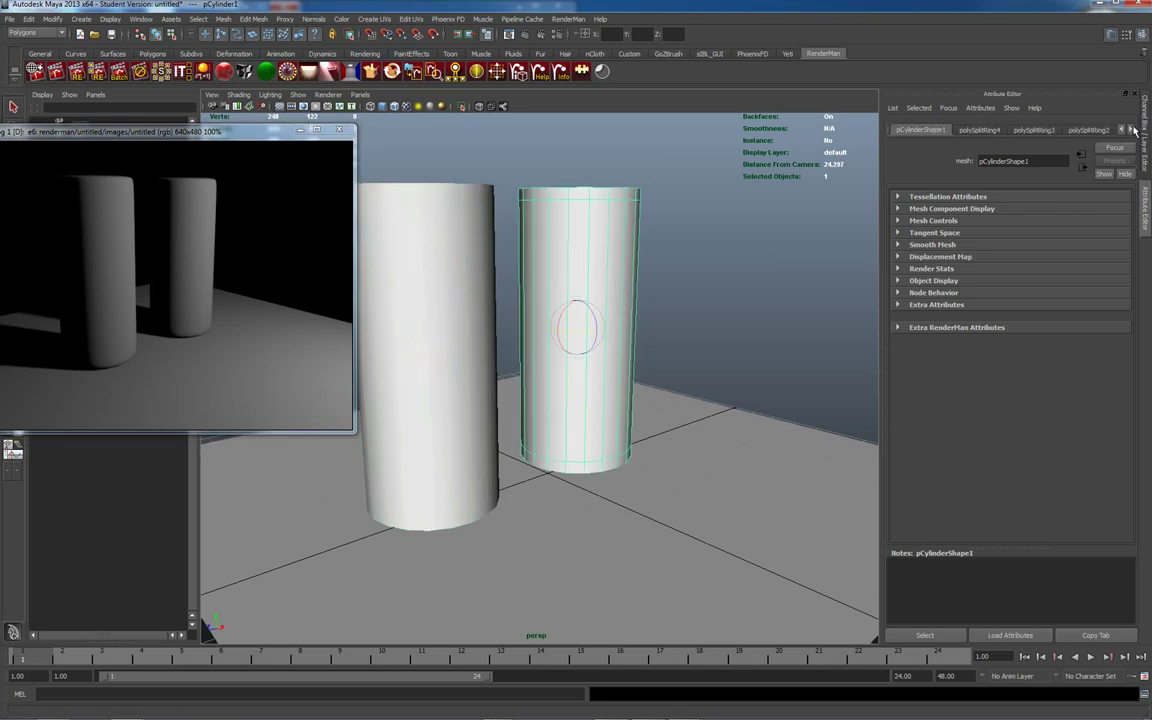
click(450, 288)
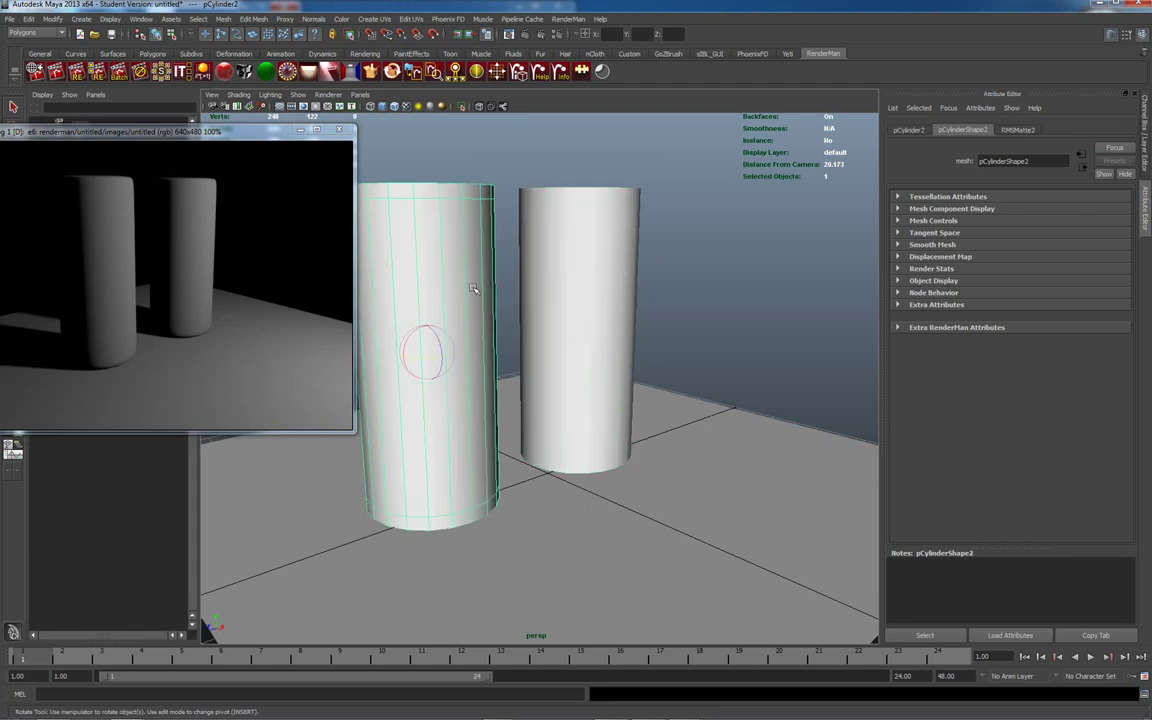
click(29, 19)
mouse_move(76, 155)
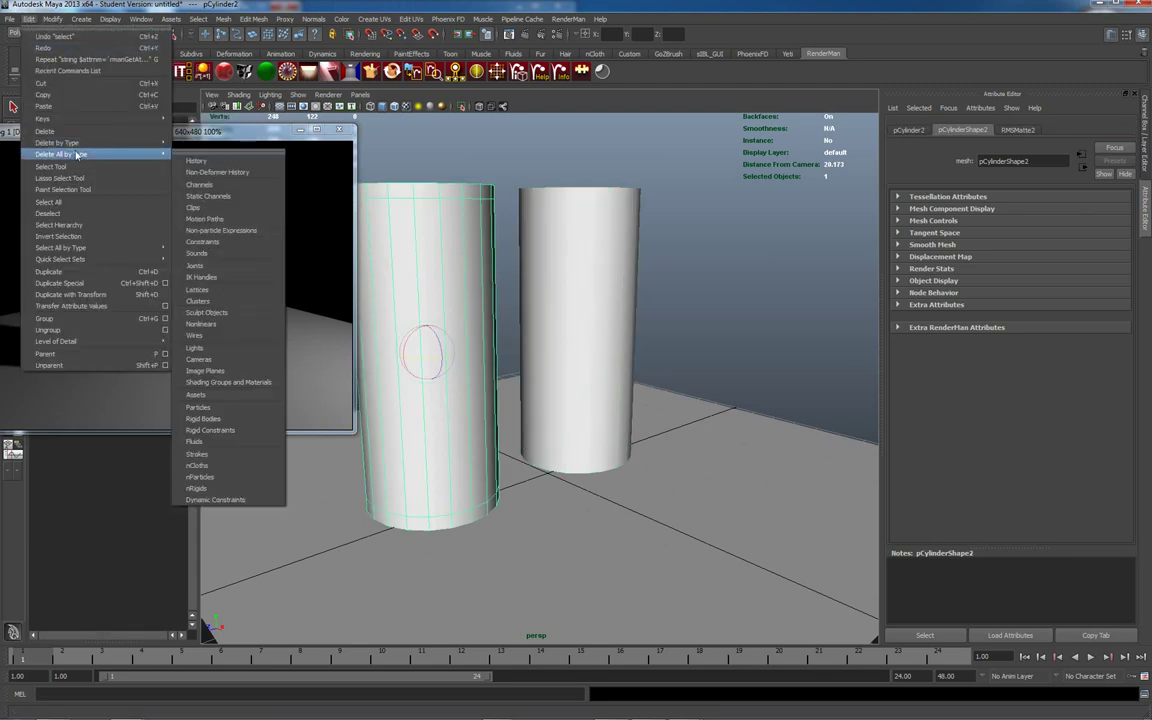
click(244, 161)
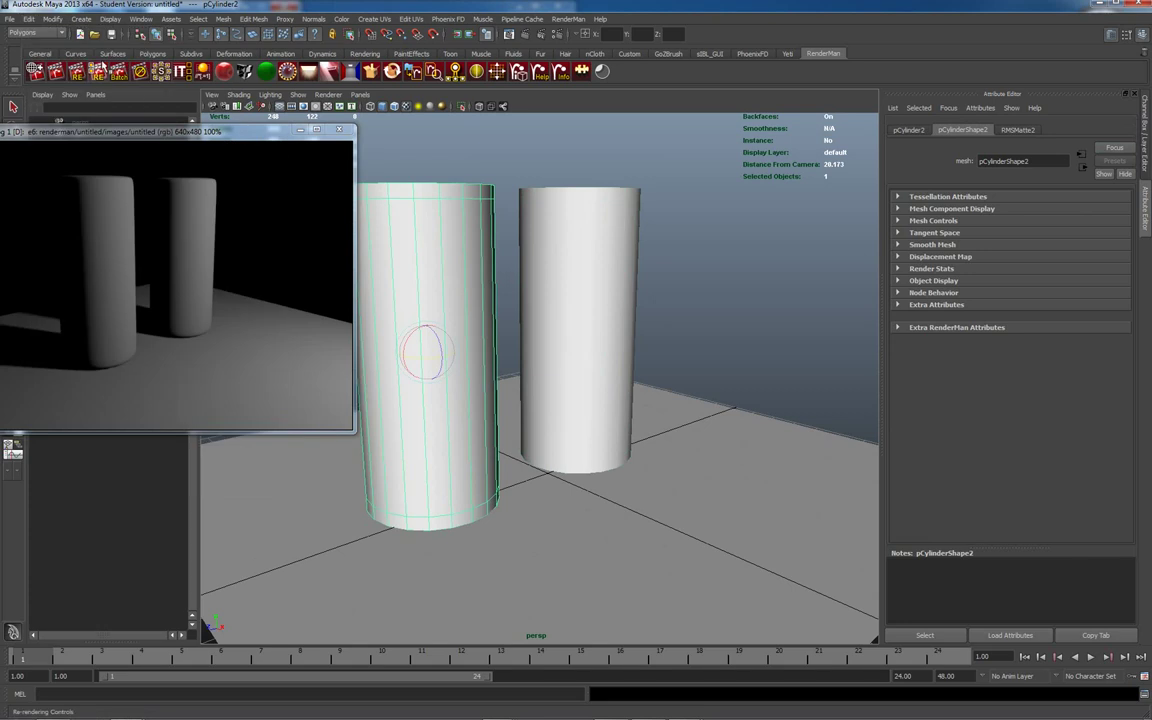
- Delete the right cylinder's remaining construction history by type
click(507, 188)
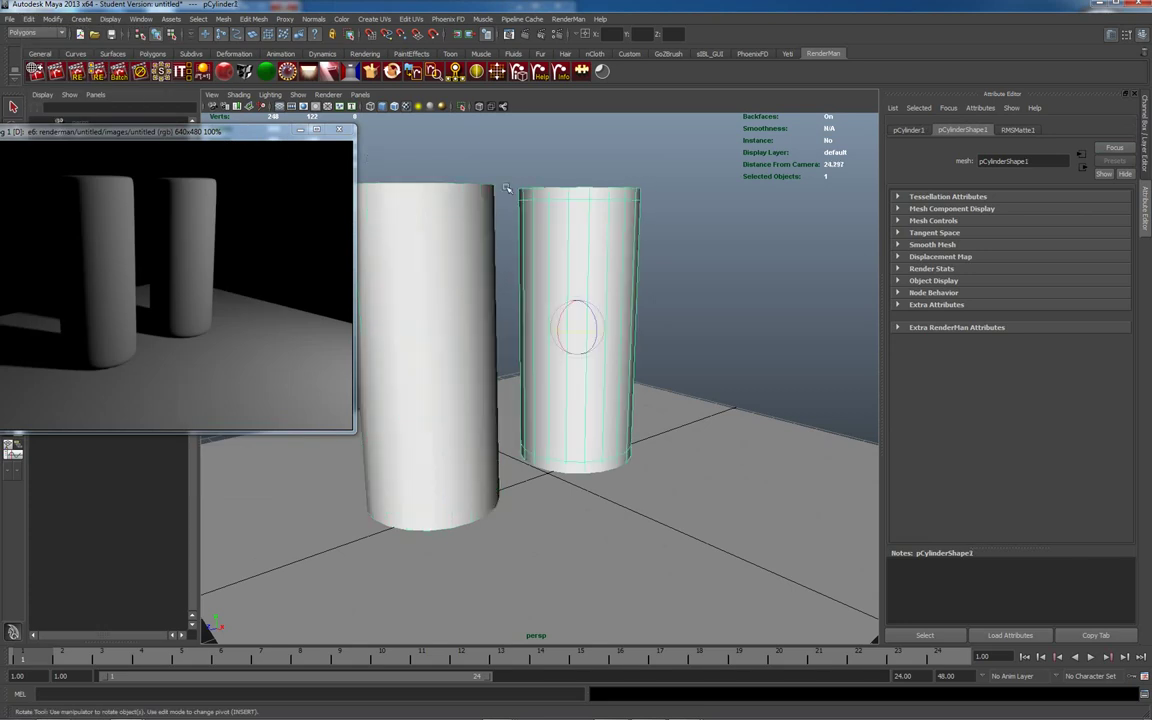
click(28, 20)
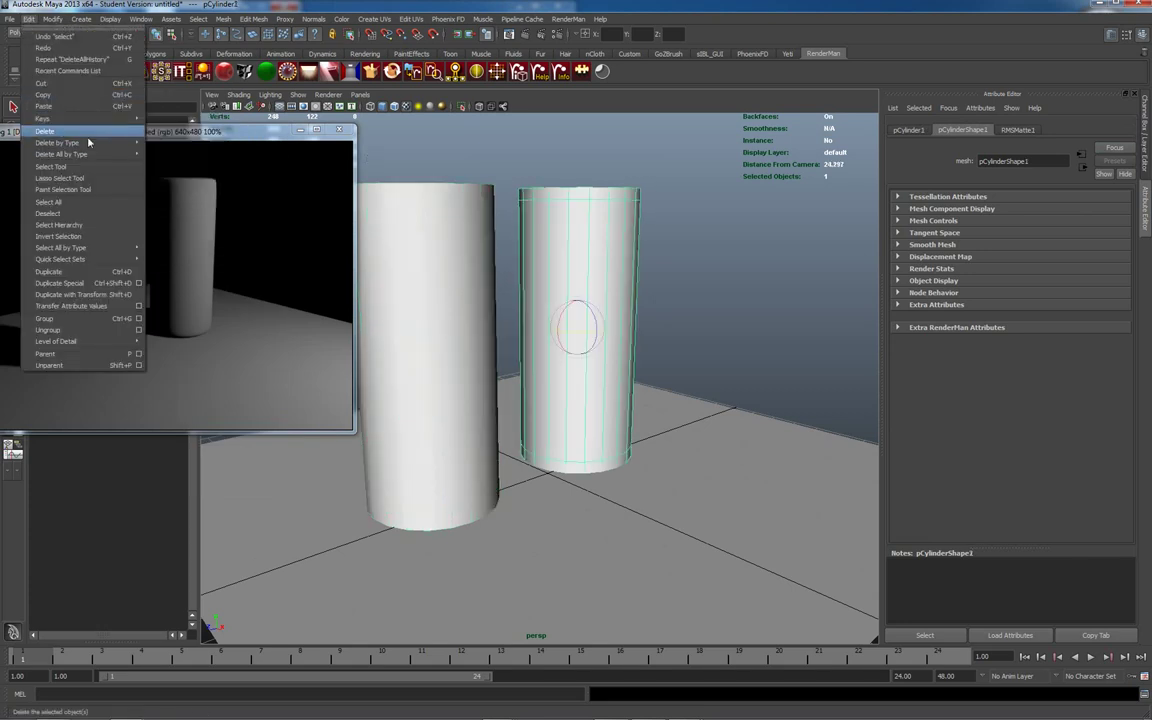
mouse_move(90, 144)
click(172, 150)
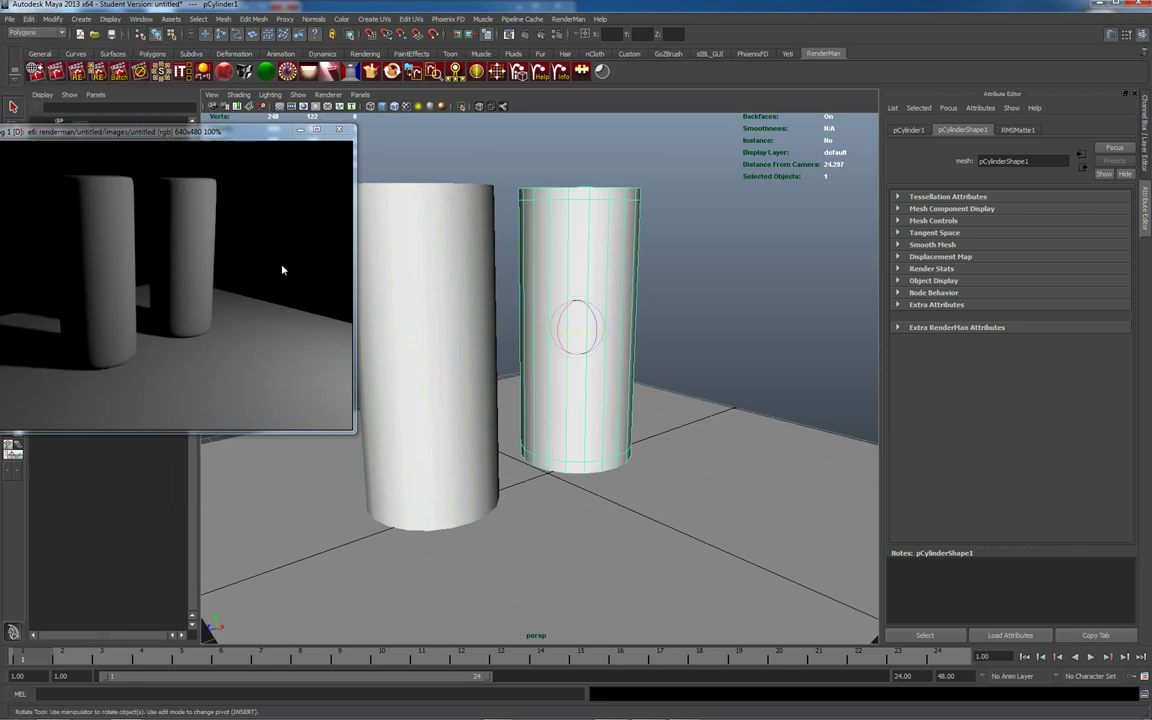
- Raise the cylinders' RMSMatte diffuse gain, set RMSMatte1 to 0.99, and re-render
click(1018, 130)
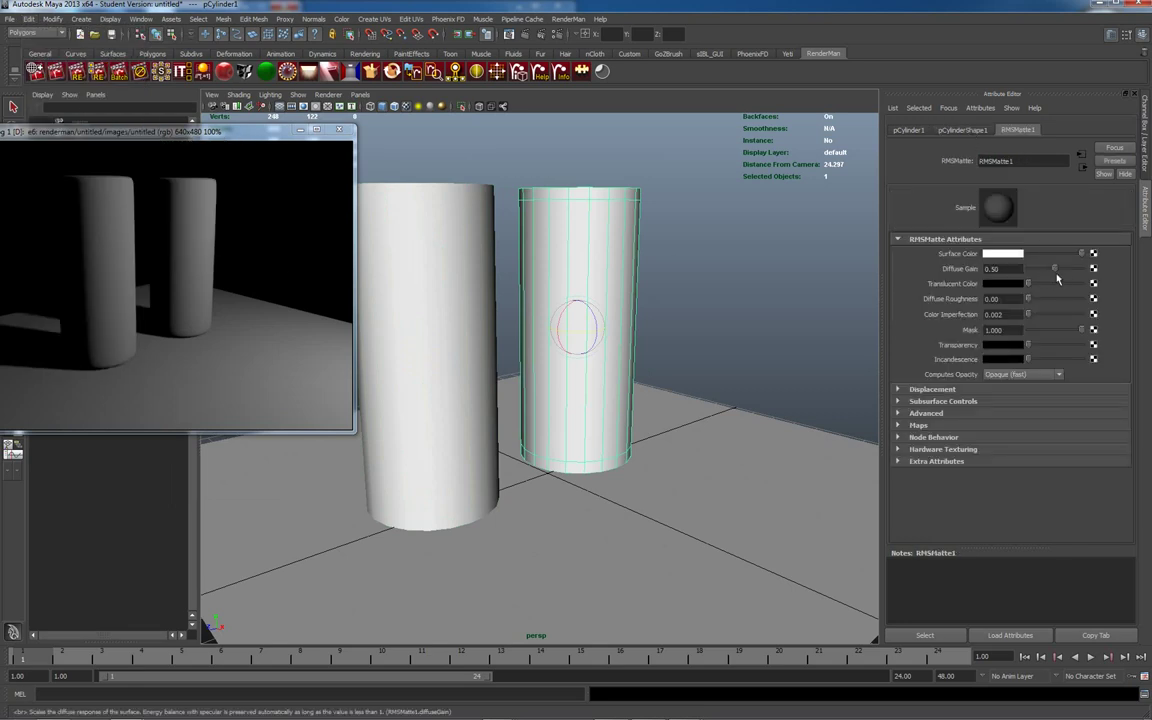
drag(1055, 270, 1079, 272)
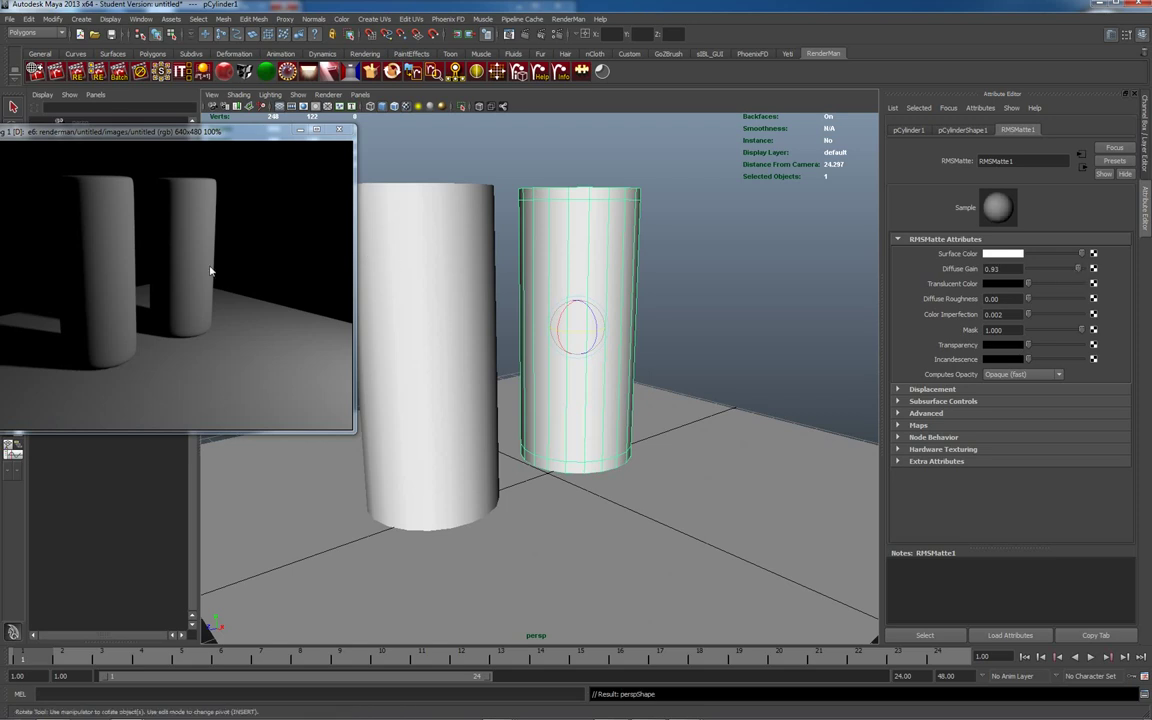
click(433, 257)
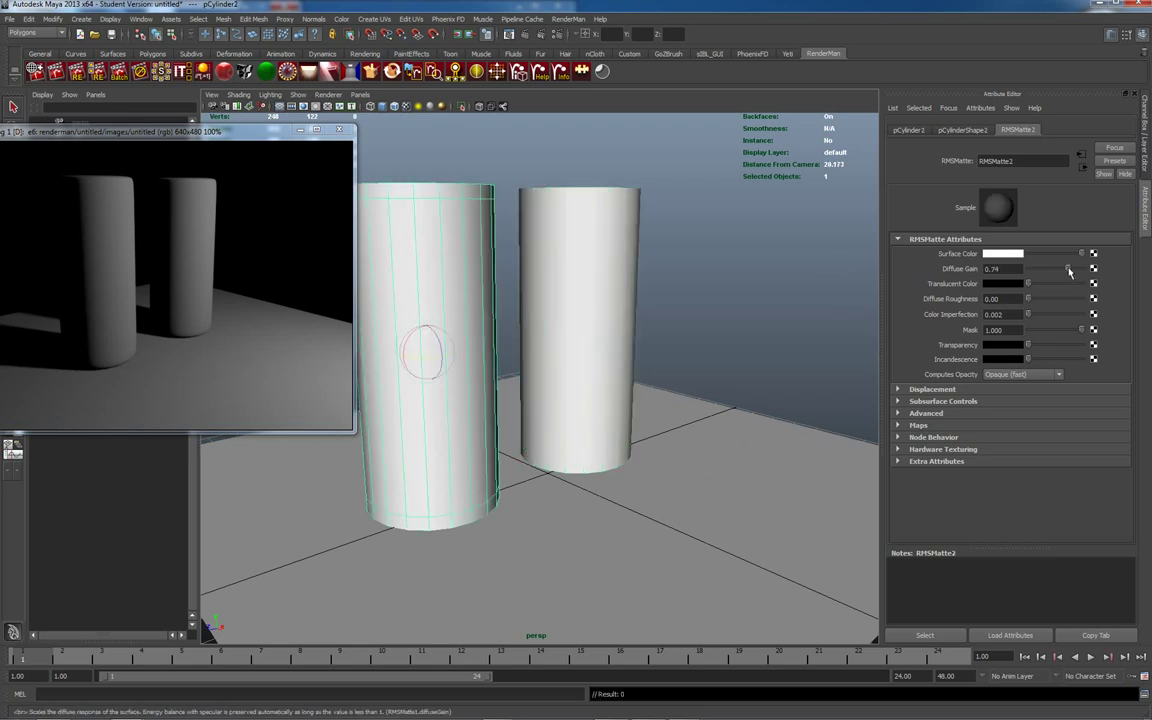
drag(1068, 271, 1082, 273)
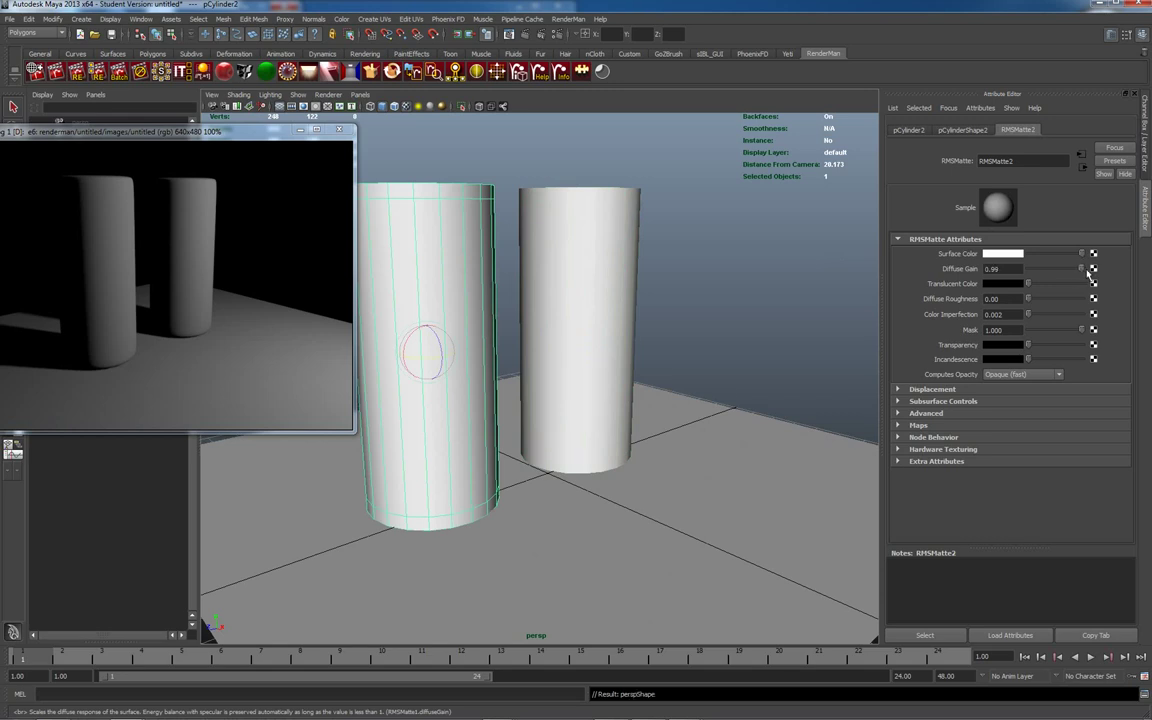
click(599, 249)
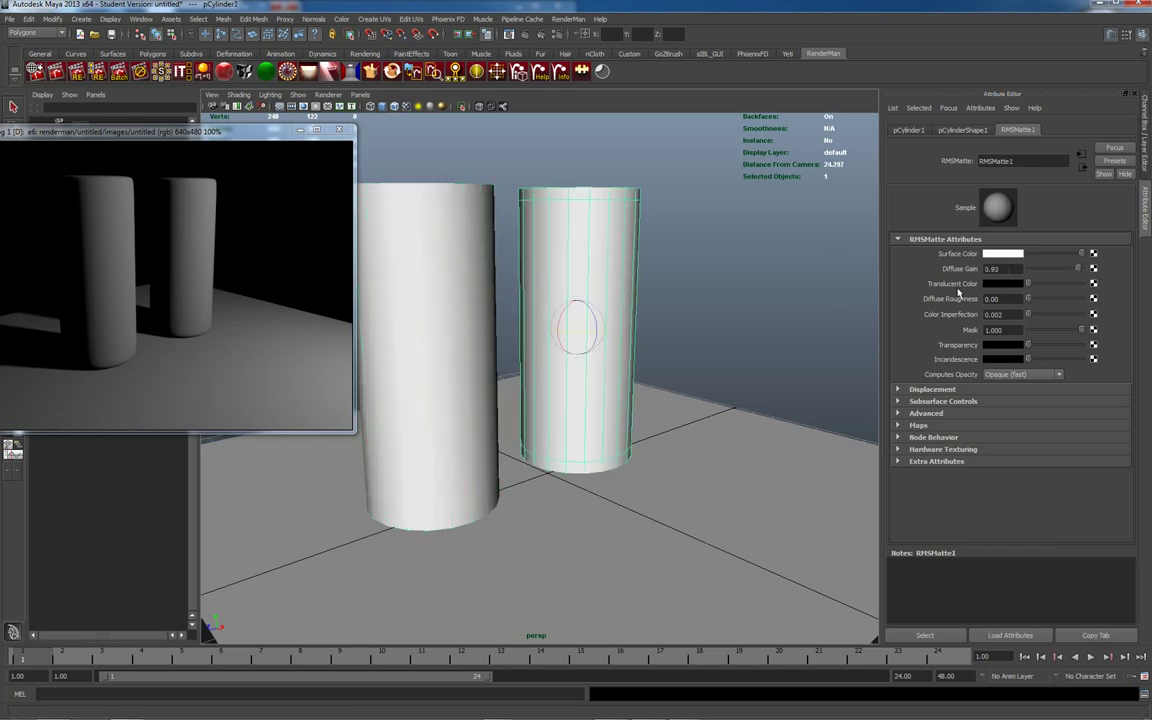
double_click(988, 268)
text(.99)
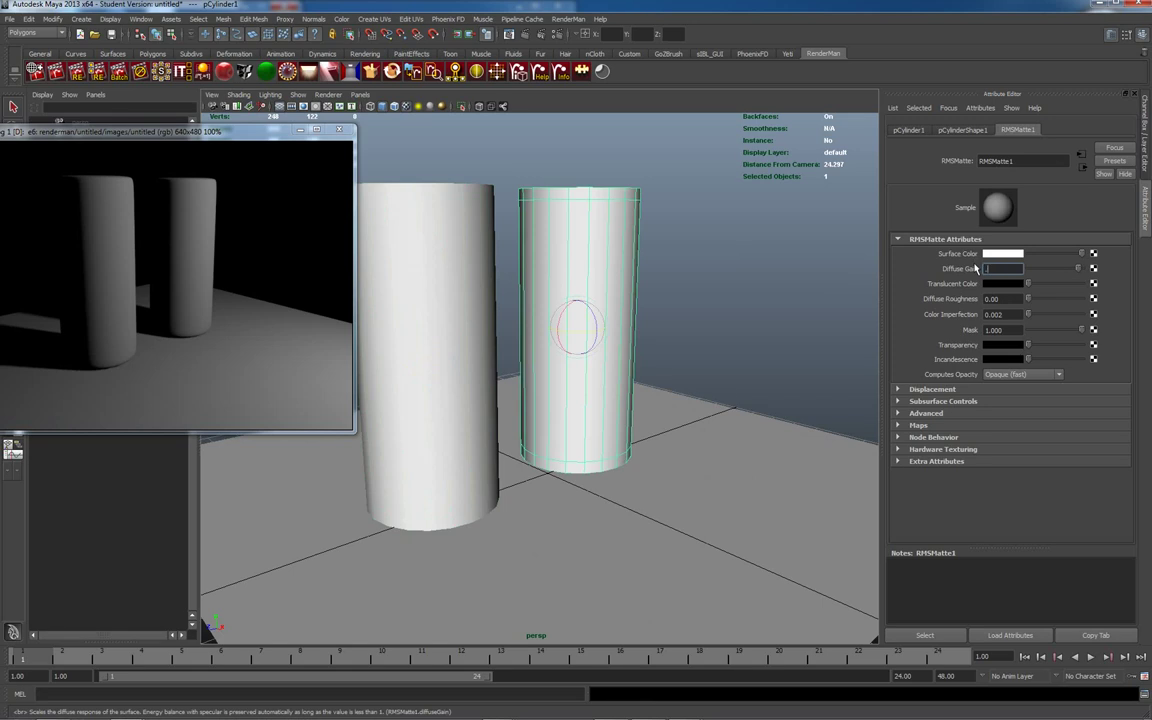
key(Return)
right_click(175, 244)
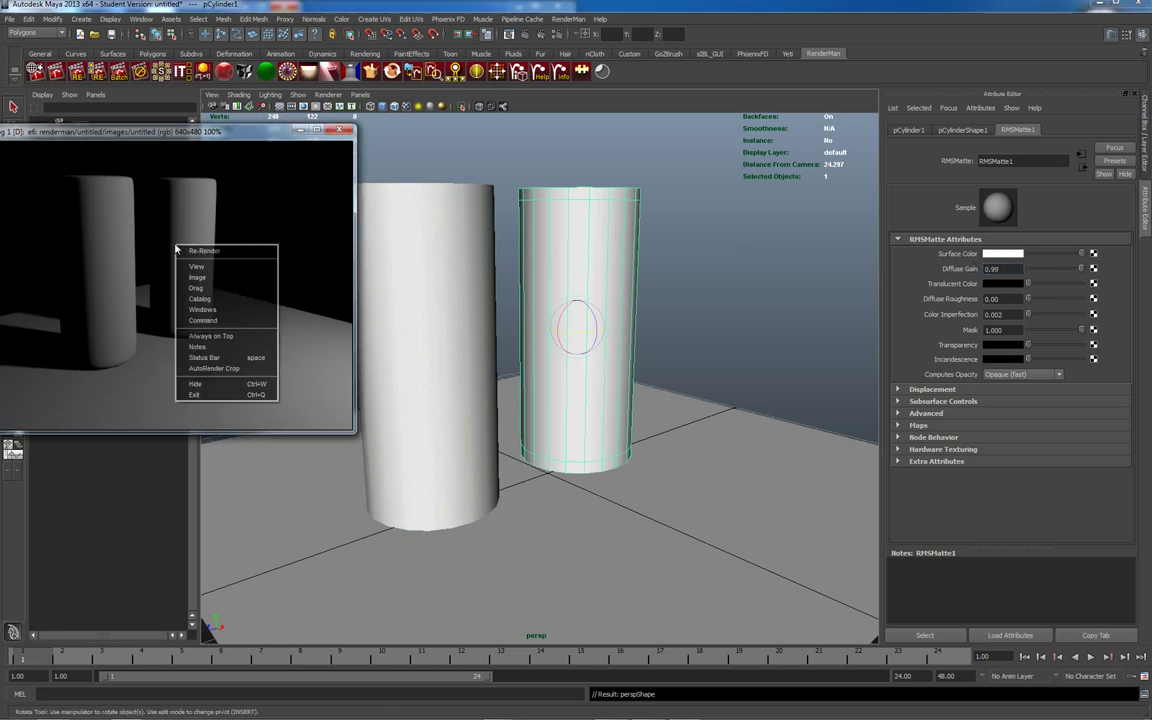
click(240, 250)
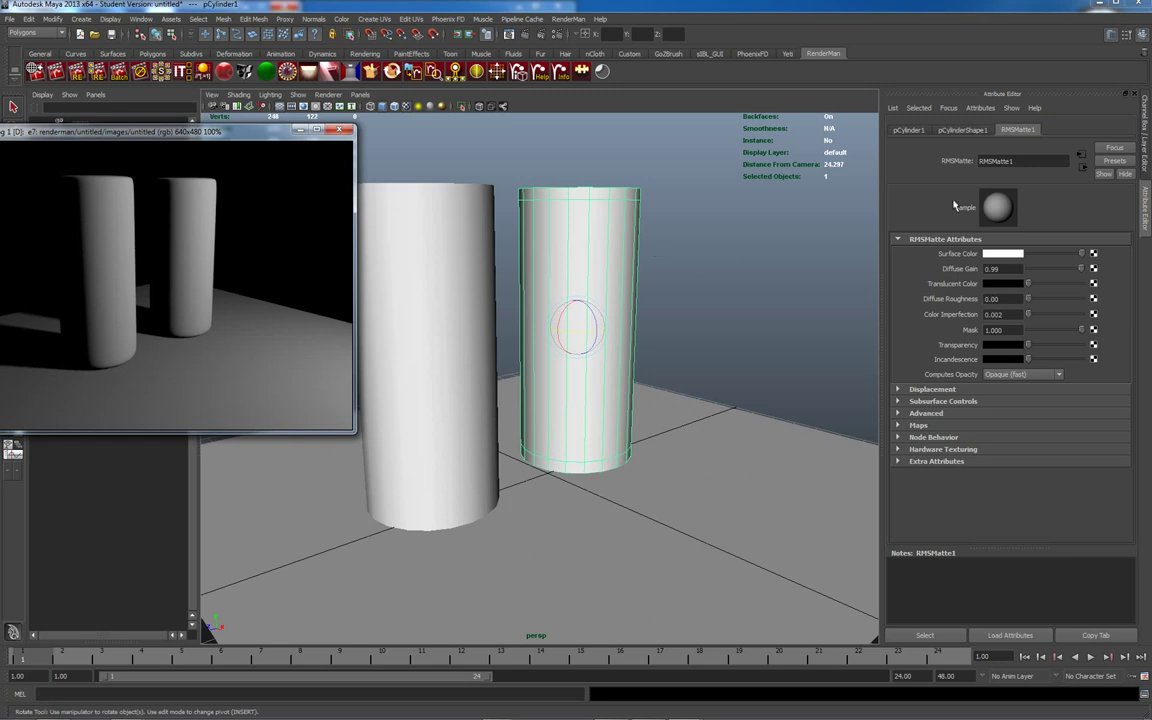
- Type SSSMATERIAL into the RMSMatte1 name field in the Attribute Editor
double_click(1020, 160)
text(SSS)
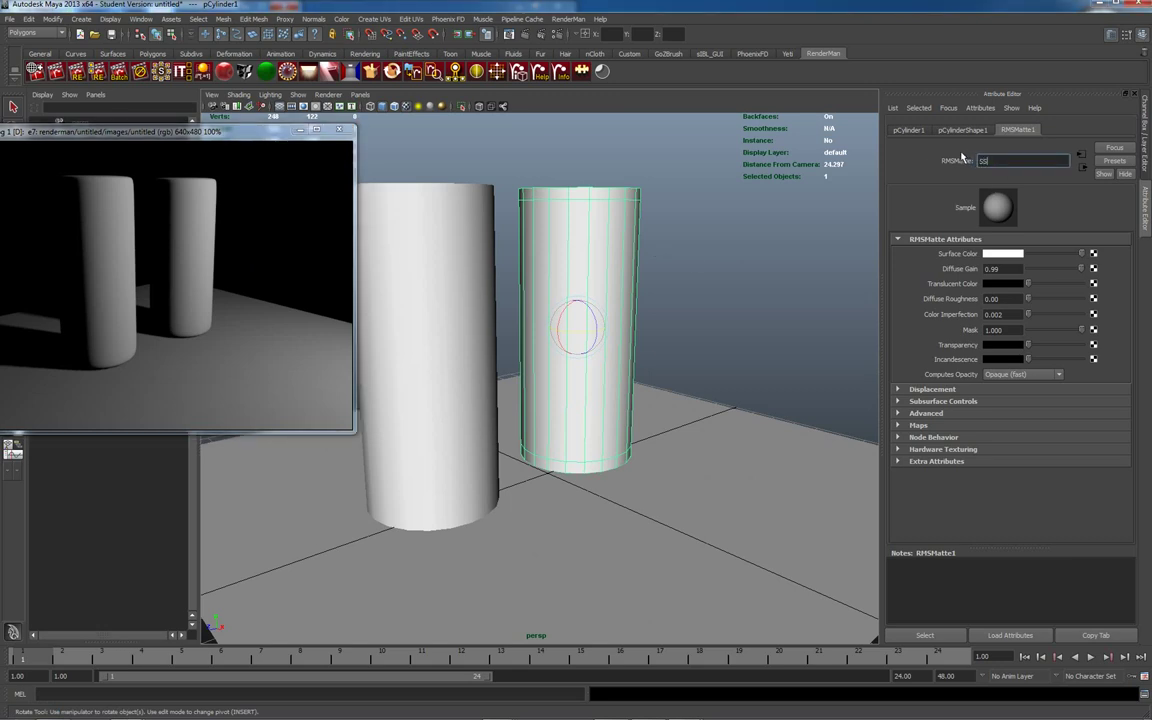
text(MATERIAL)
key(Return)
- Expand Subsurface Controls and enter a DMFP value of 10 for SSSMATERIAL
click(899, 401)
scroll(1135, 414, down, 2)
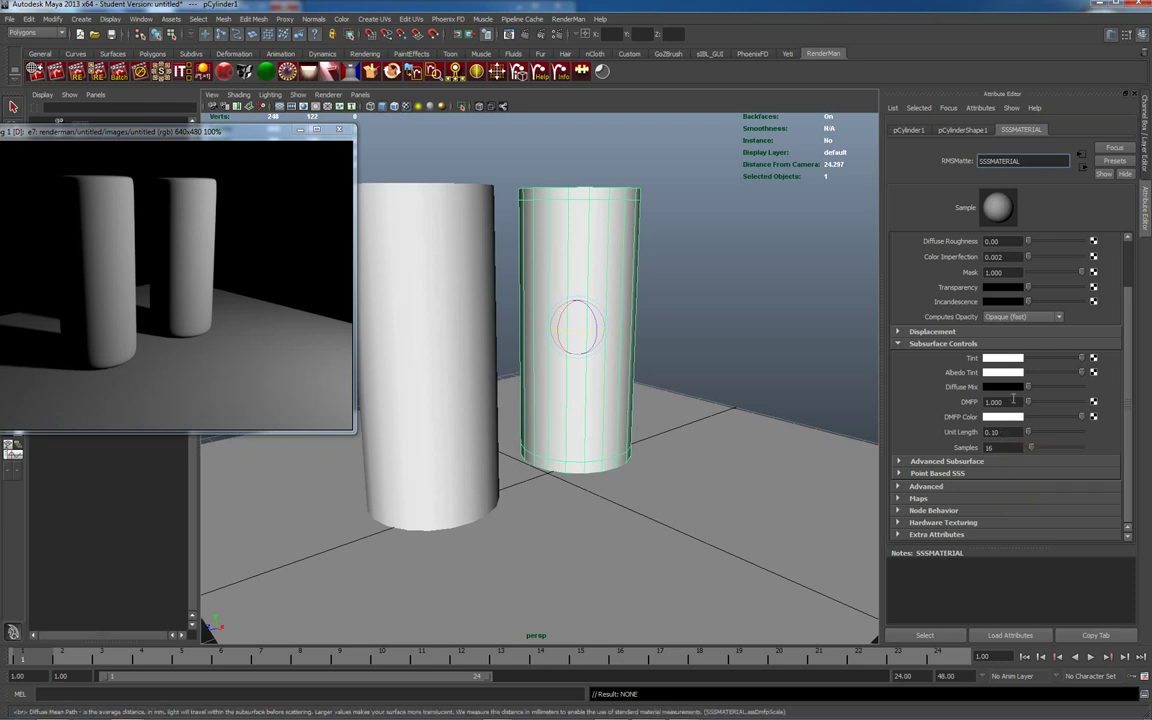
drag(1013, 398, 973, 406)
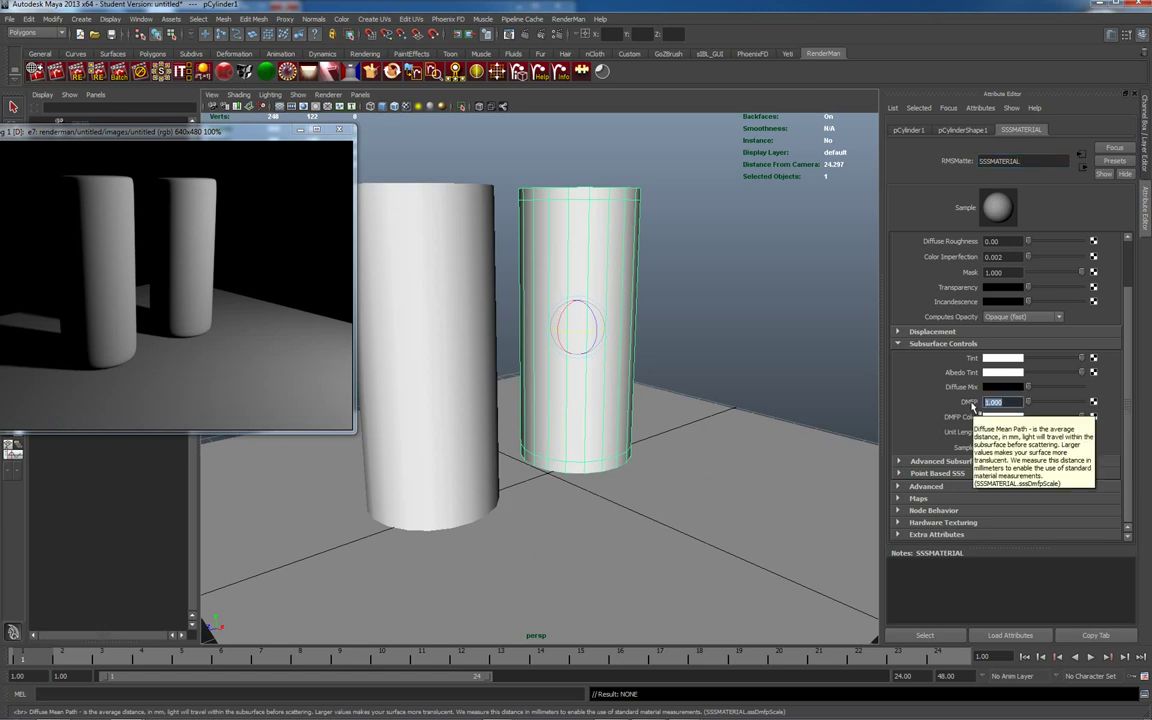
text(10)
key(Return)
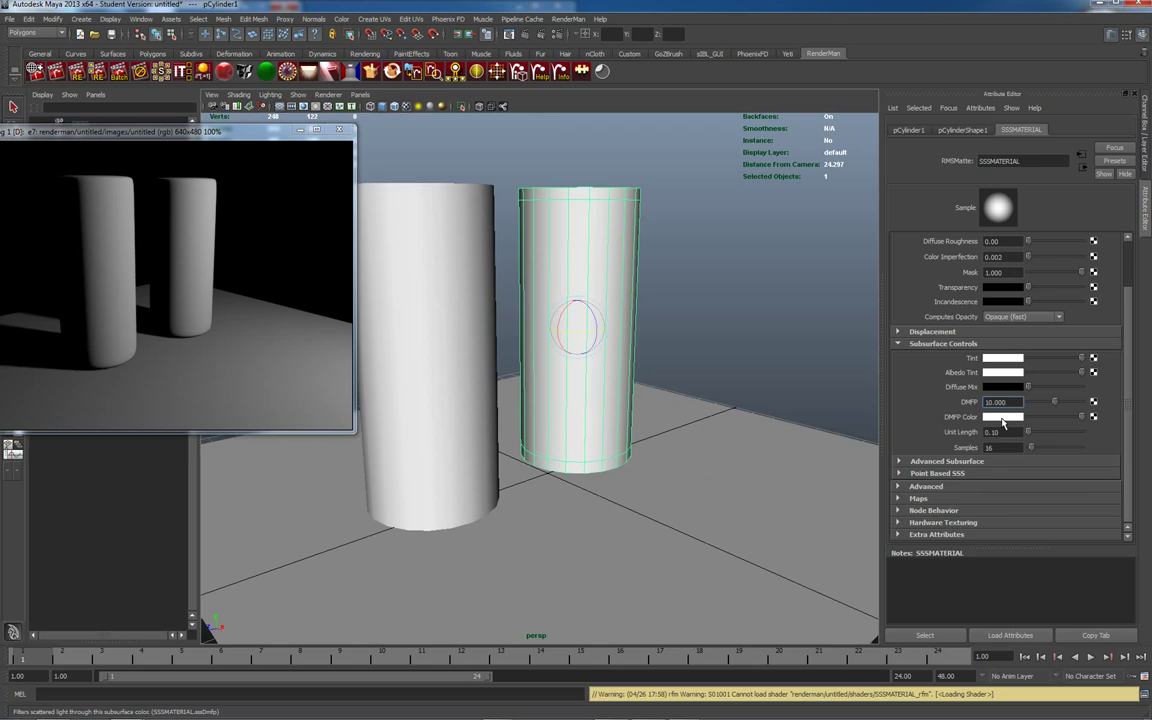
- Pick pure red from Color History for DMFP Color, then centre the render preview window
click(1003, 418)
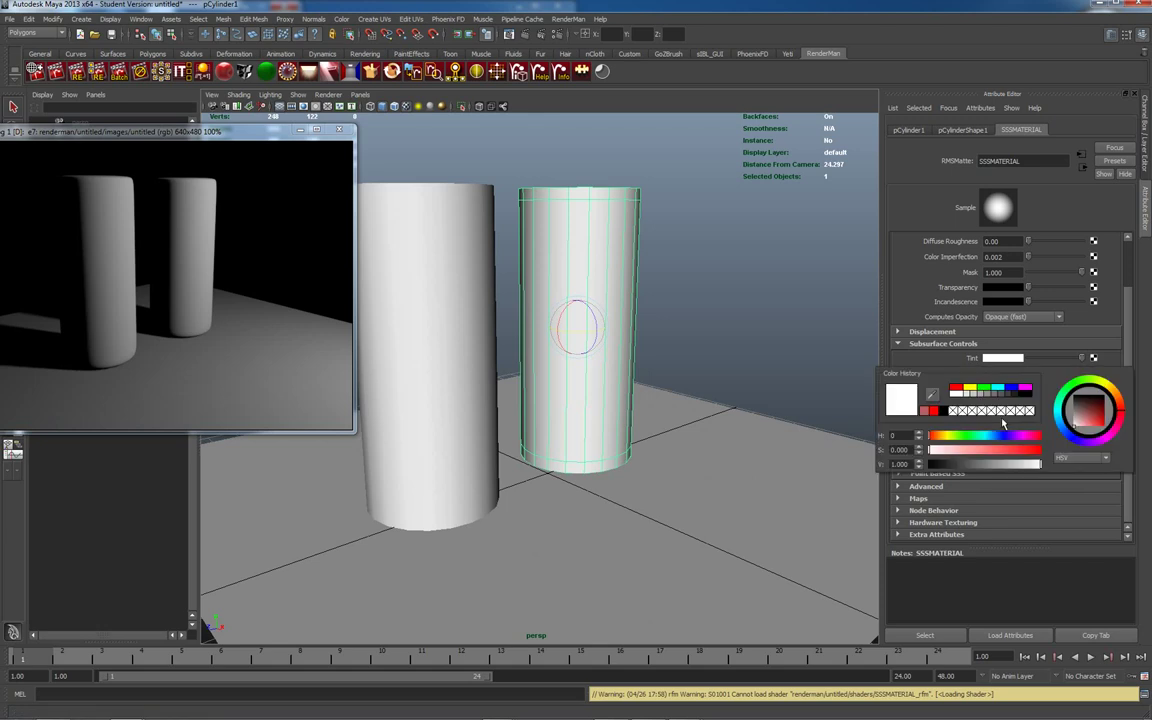
click(956, 388)
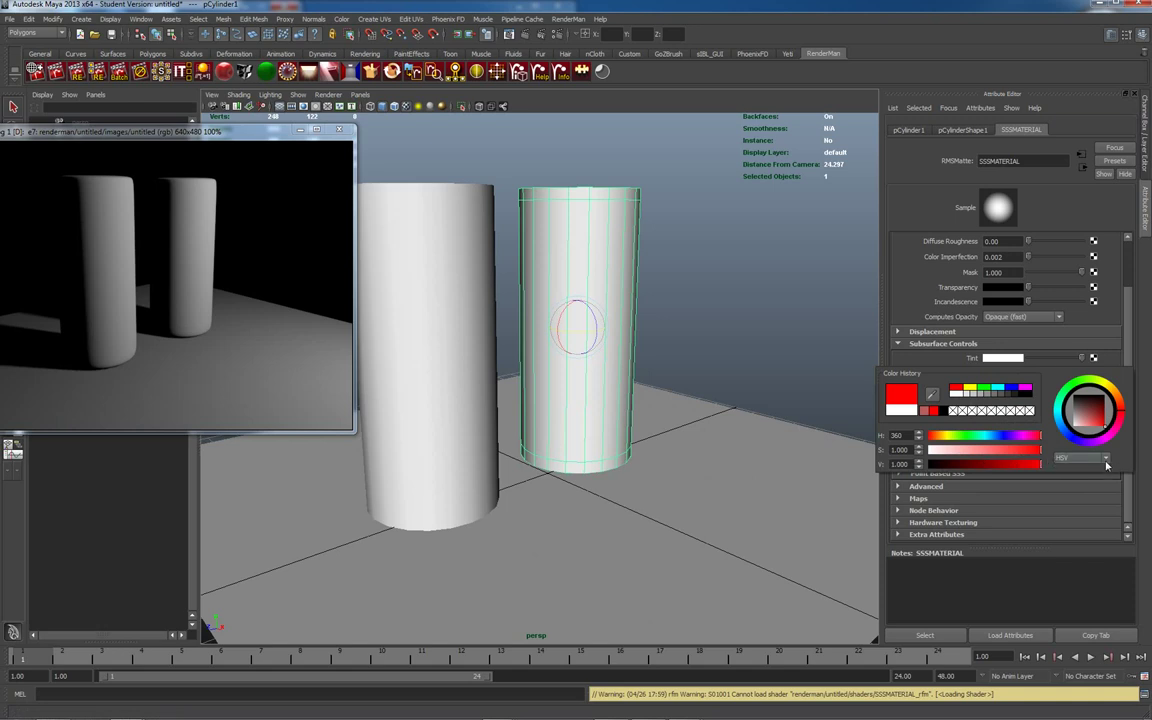
click(1082, 458)
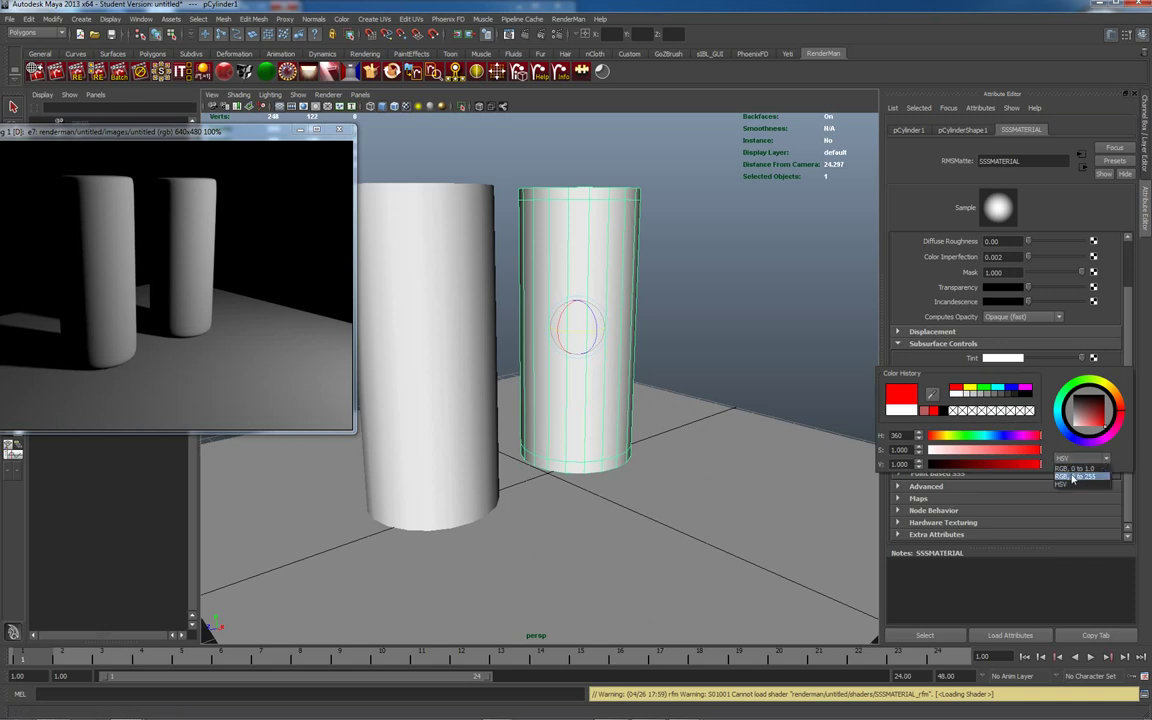
click(1075, 476)
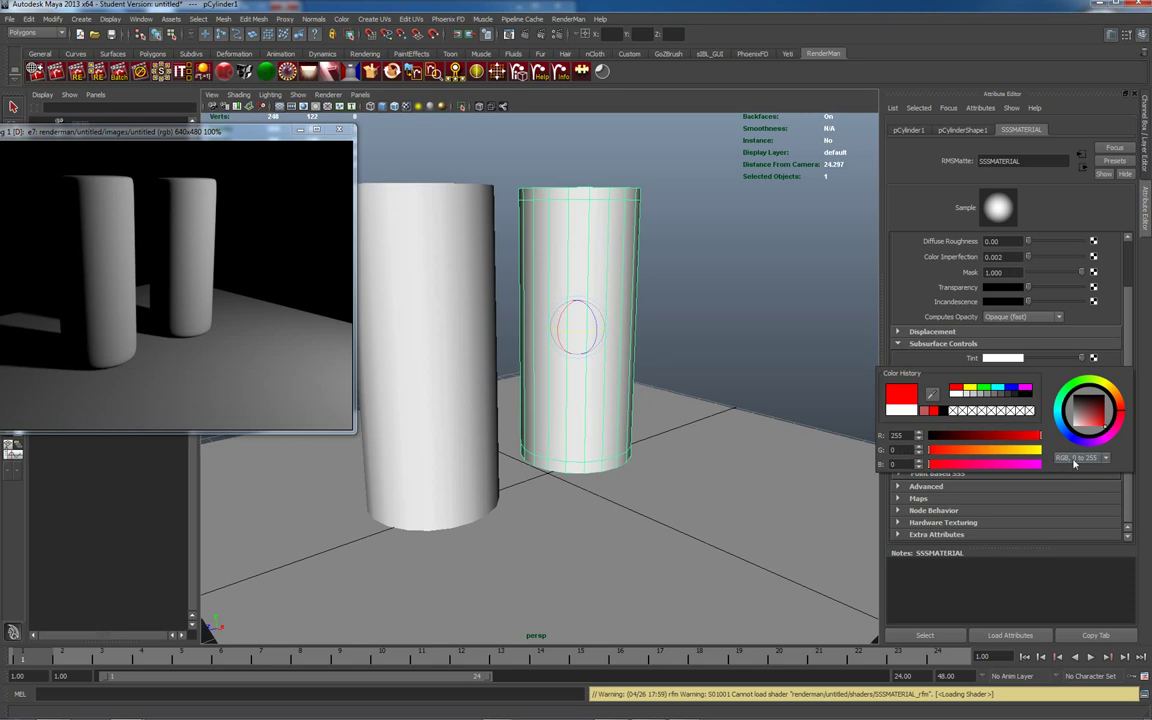
click(1080, 458)
click(1085, 484)
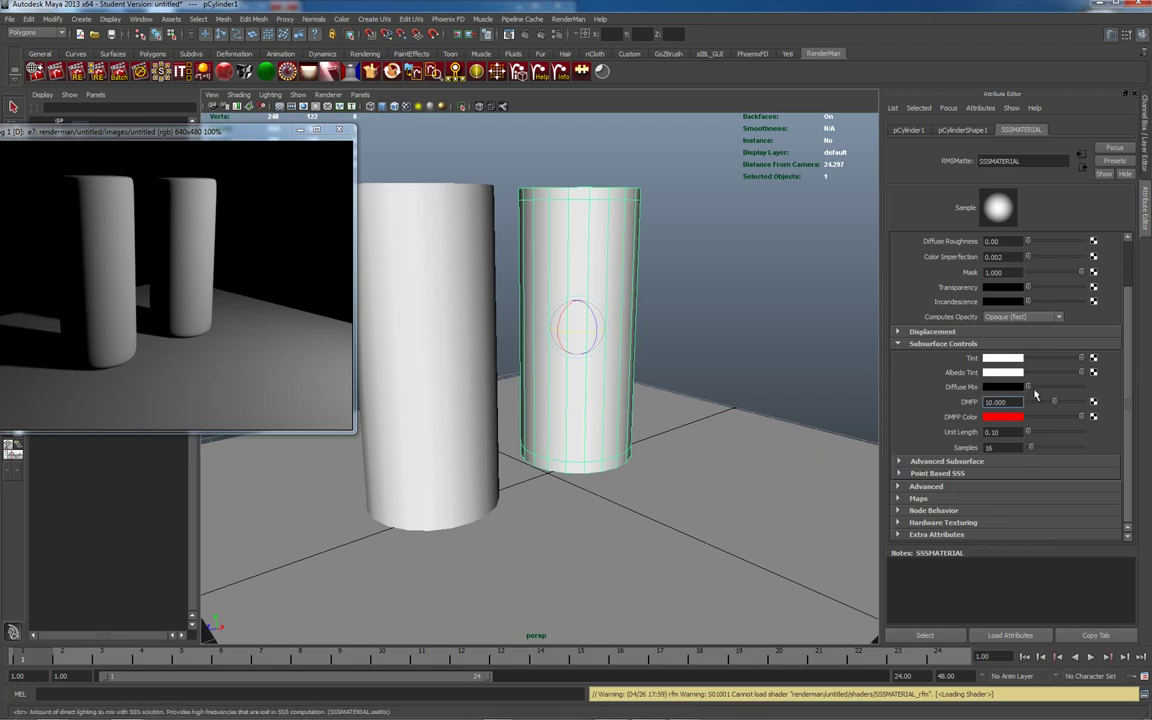
right_drag(178, 249, 248, 259)
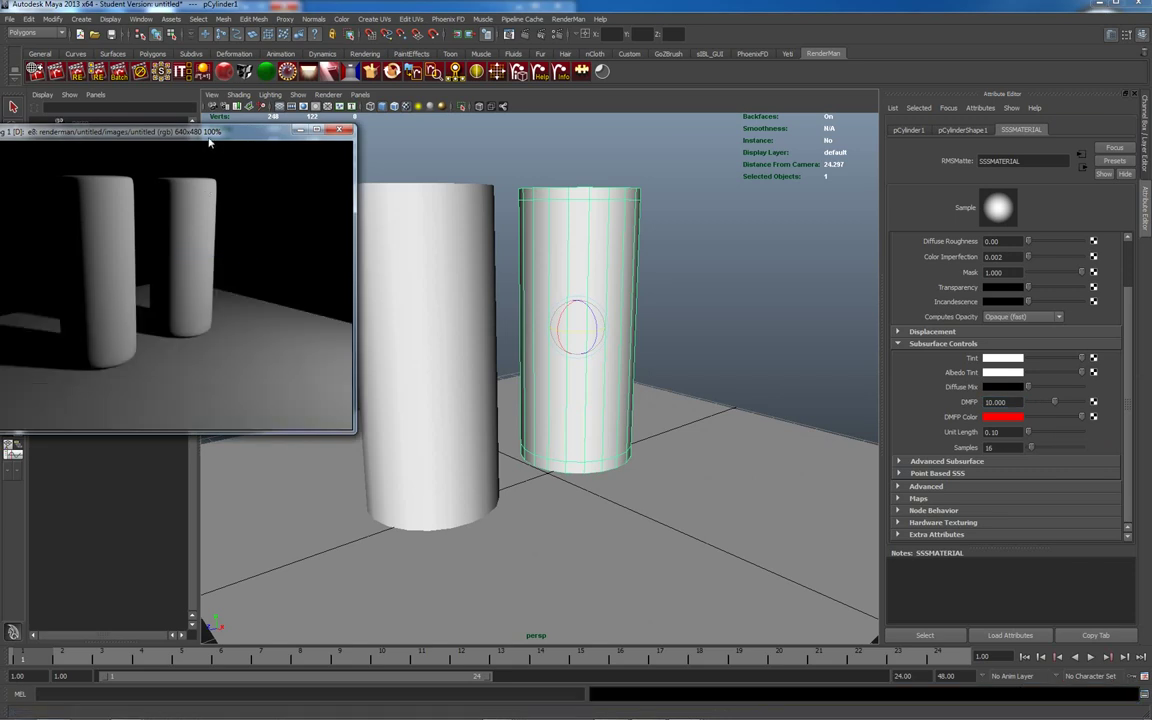
drag(210, 133, 543, 167)
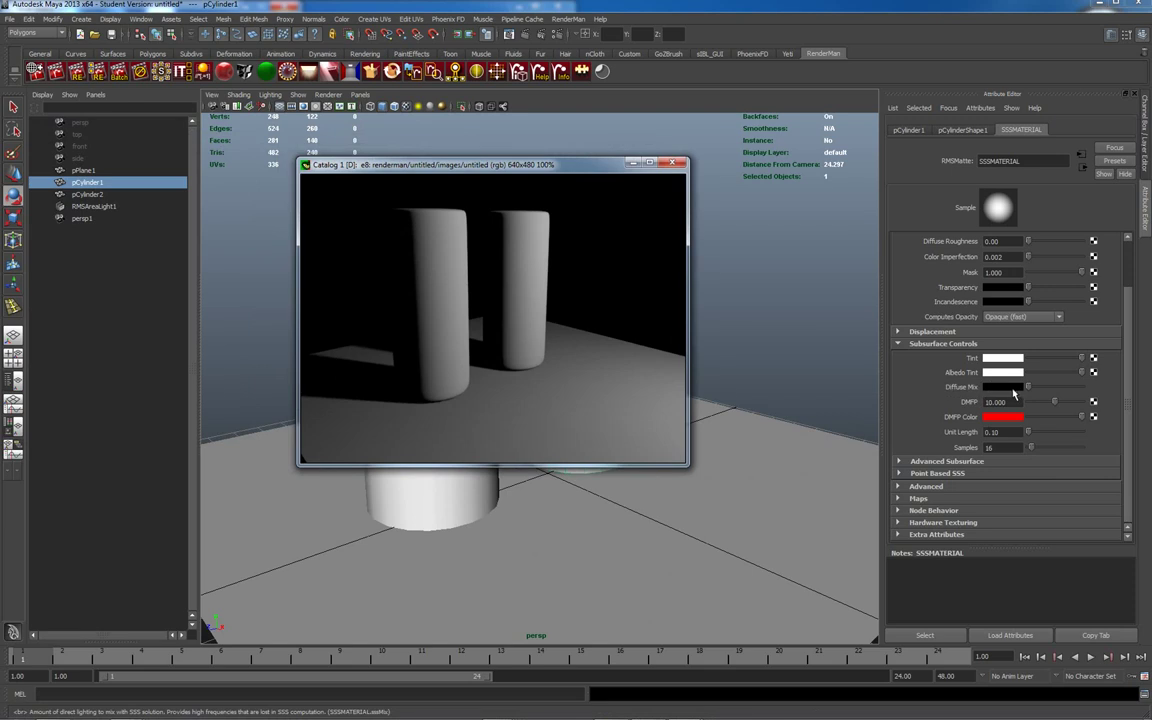
- Slide SSSMATERIAL's Diffuse Mix higher, re-render the preview, and dismiss the antivirus popup
scroll(1019, 260, up, 2)
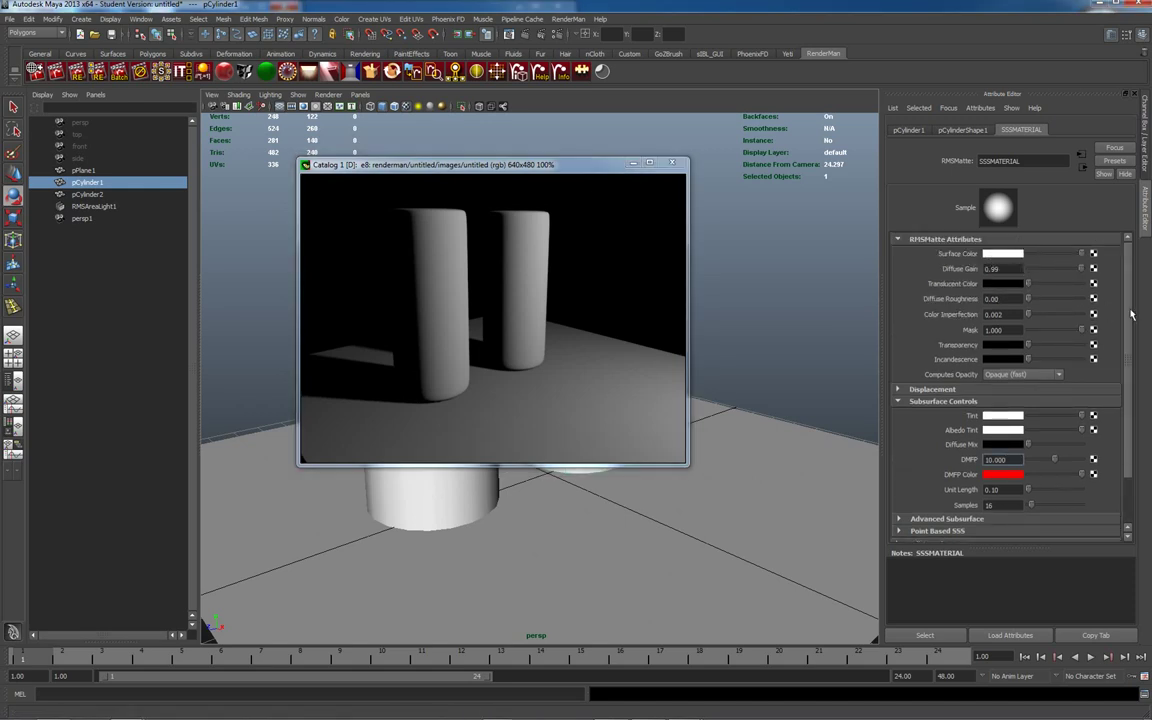
scroll(1130, 350, down, 2)
scroll(1132, 352, down, 1)
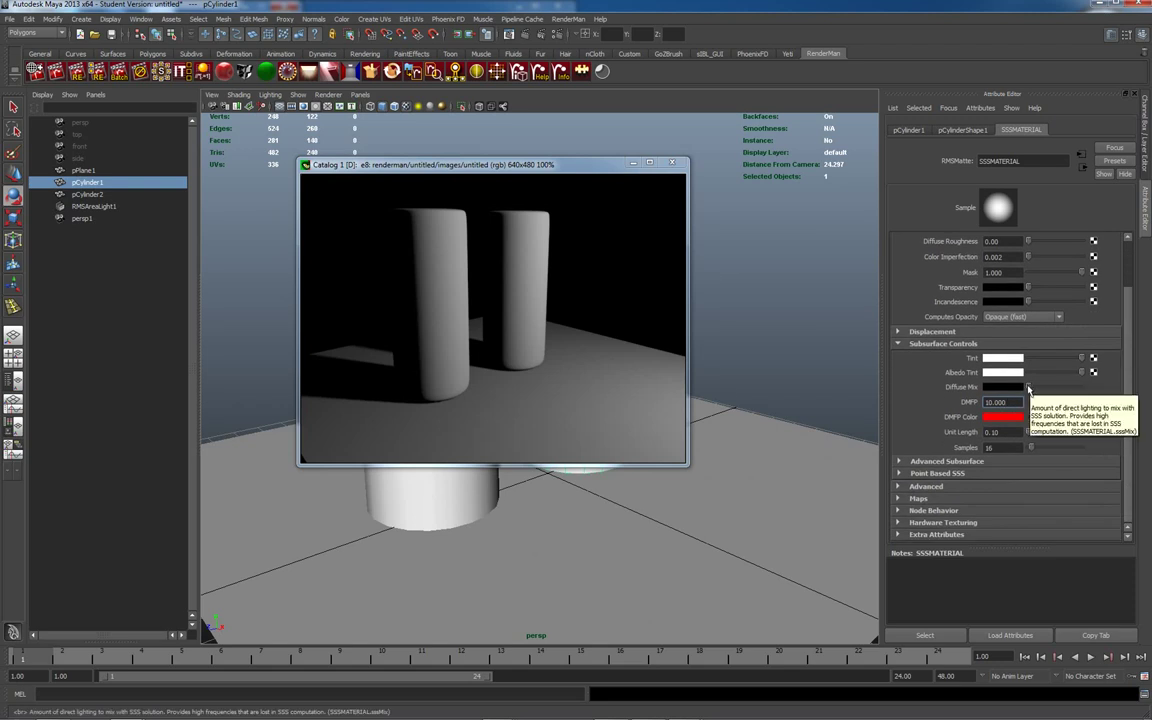
drag(1027, 388, 1075, 388)
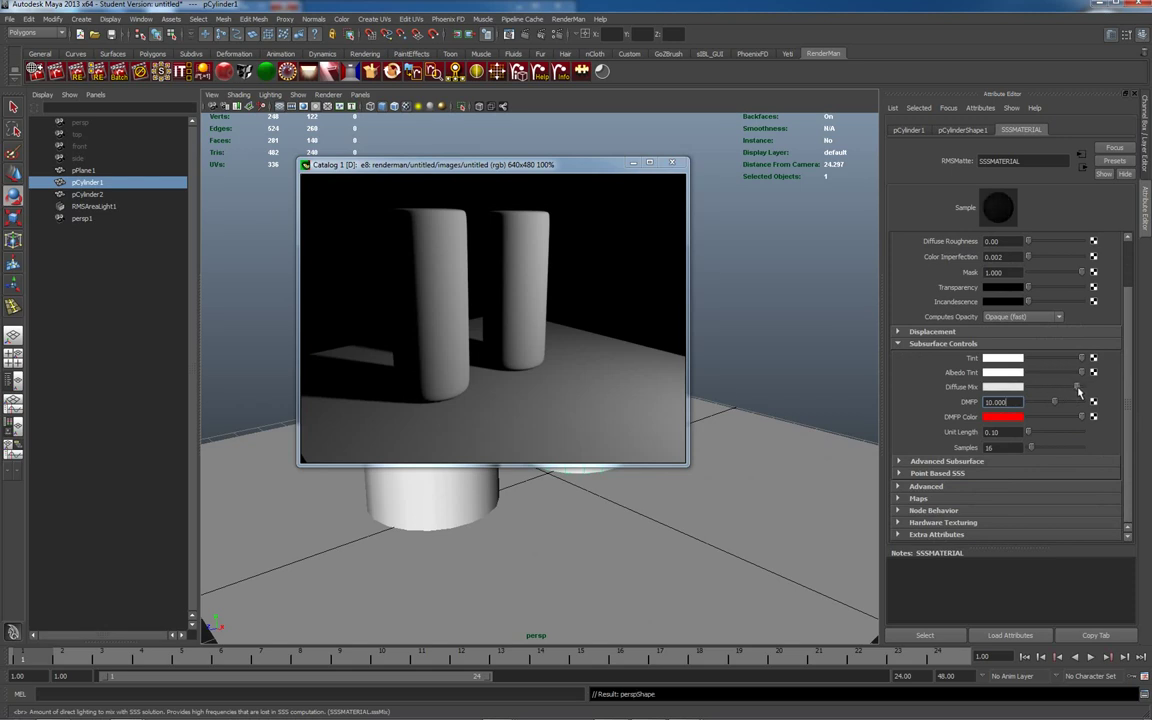
right_click(500, 268)
click(529, 273)
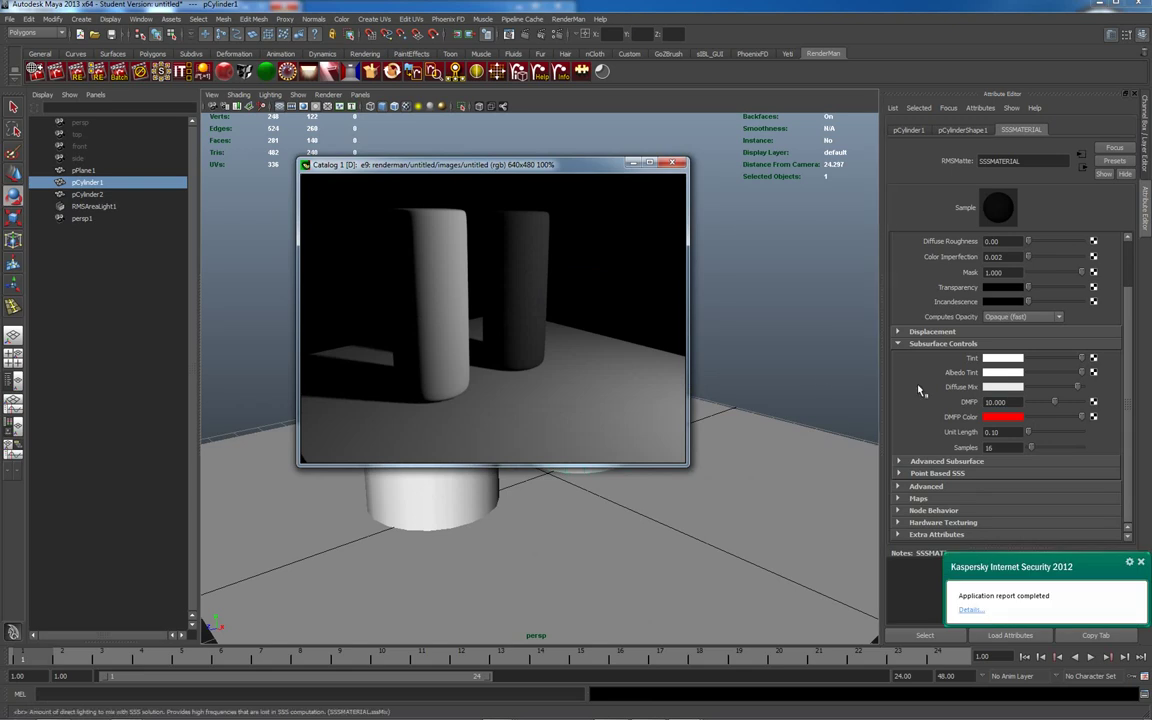
click(1140, 563)
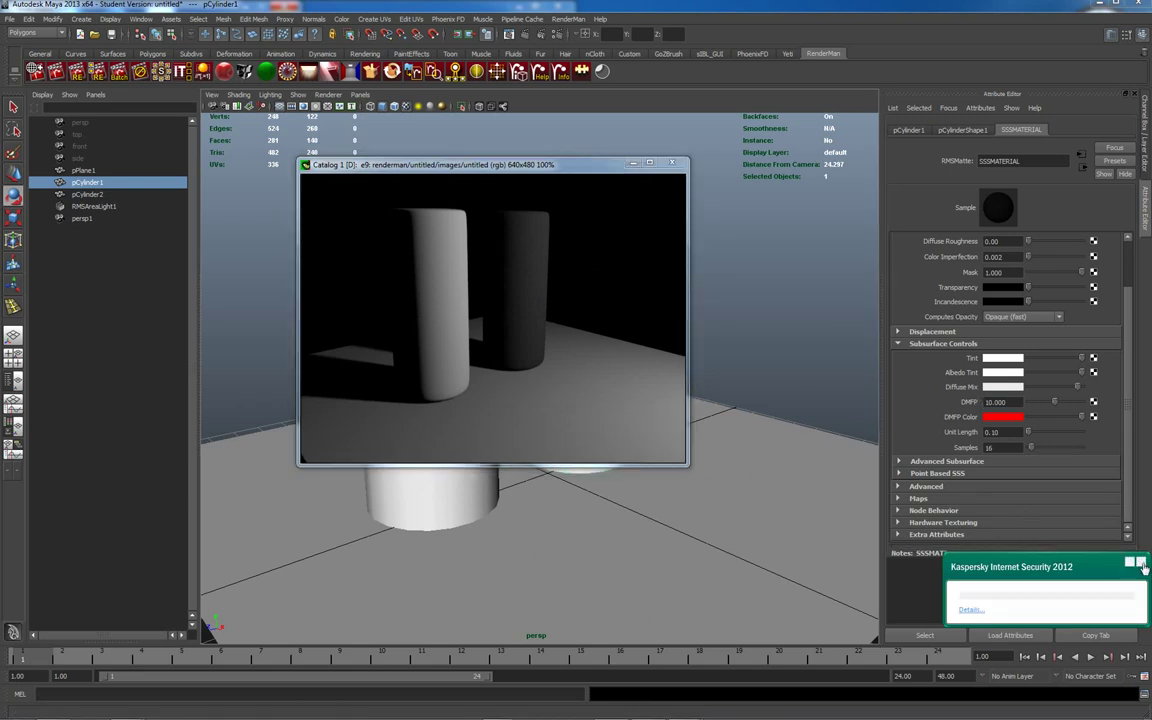
- Lower the DMFP red's saturation to about 0.657 and re-render the preview
click(1004, 420)
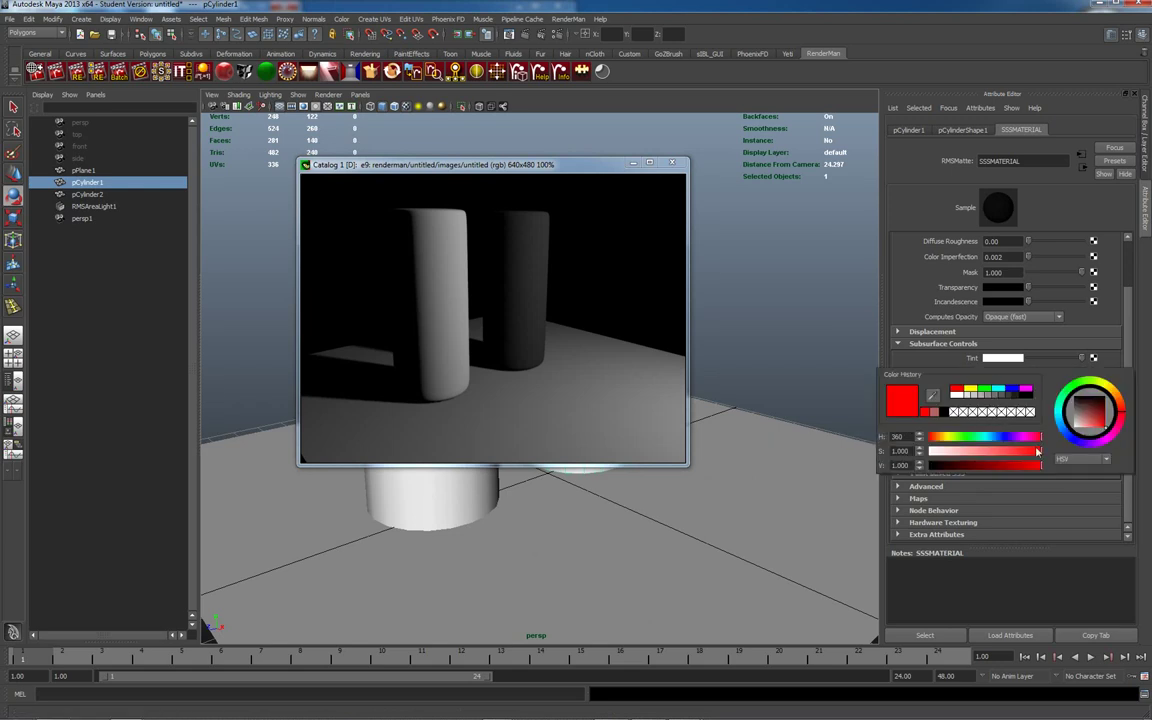
drag(1041, 458, 1001, 461)
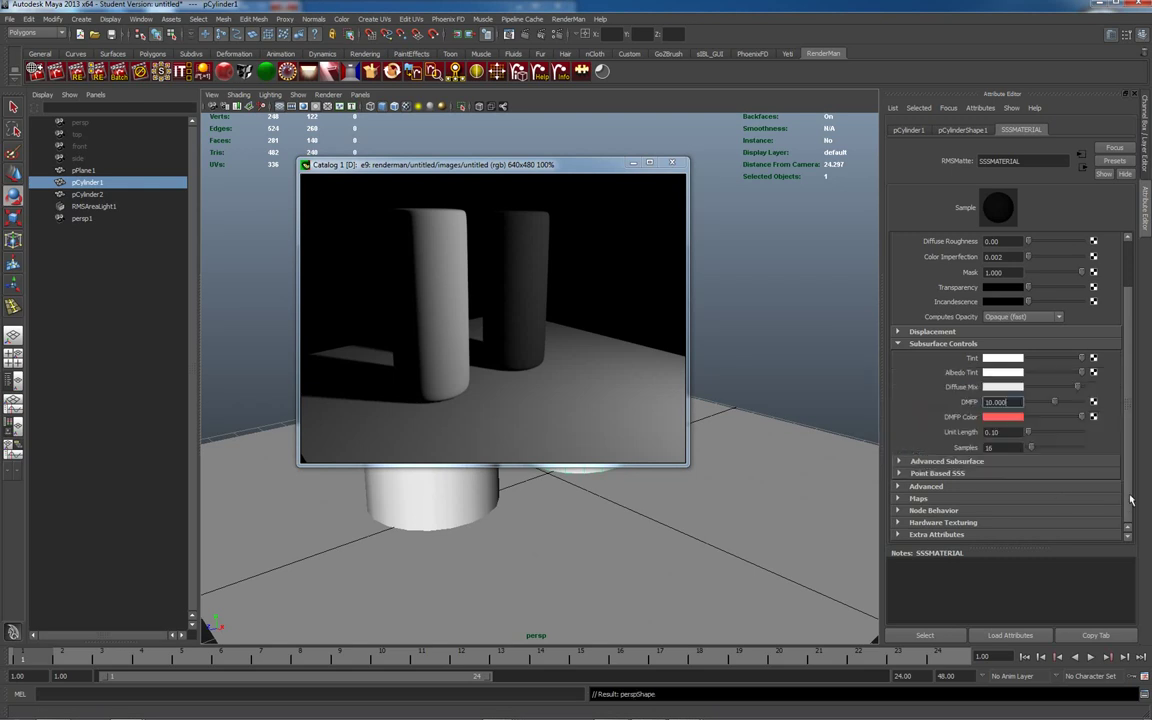
right_click(525, 262)
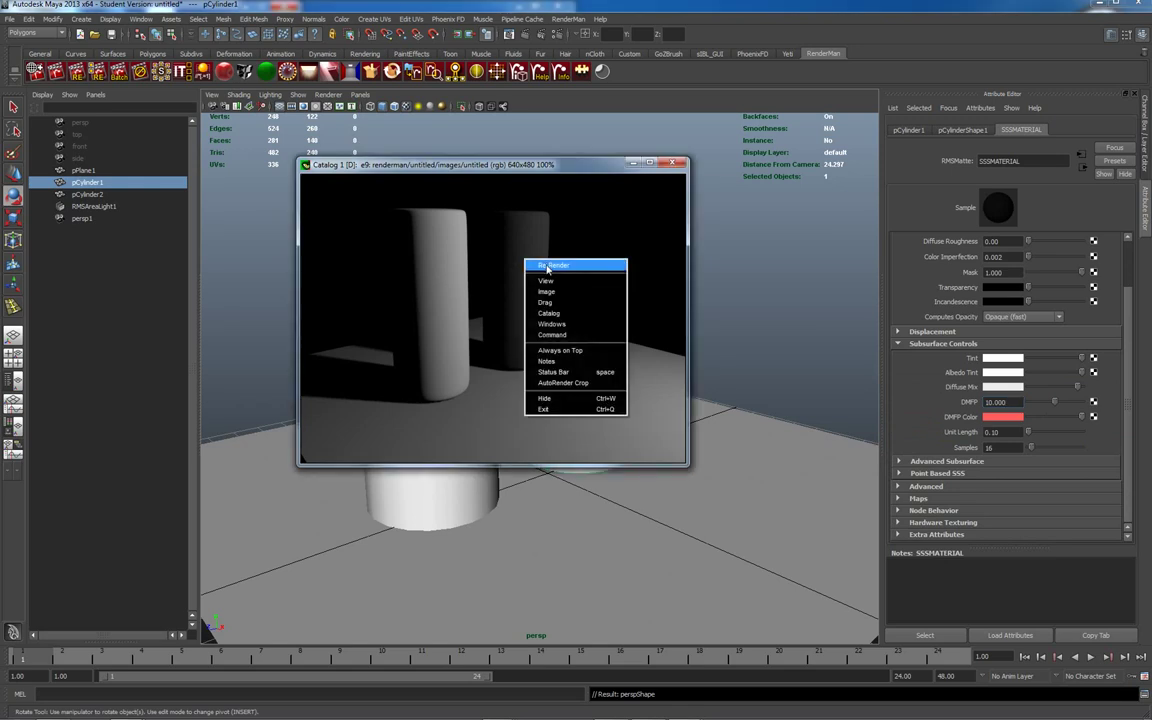
click(553, 268)
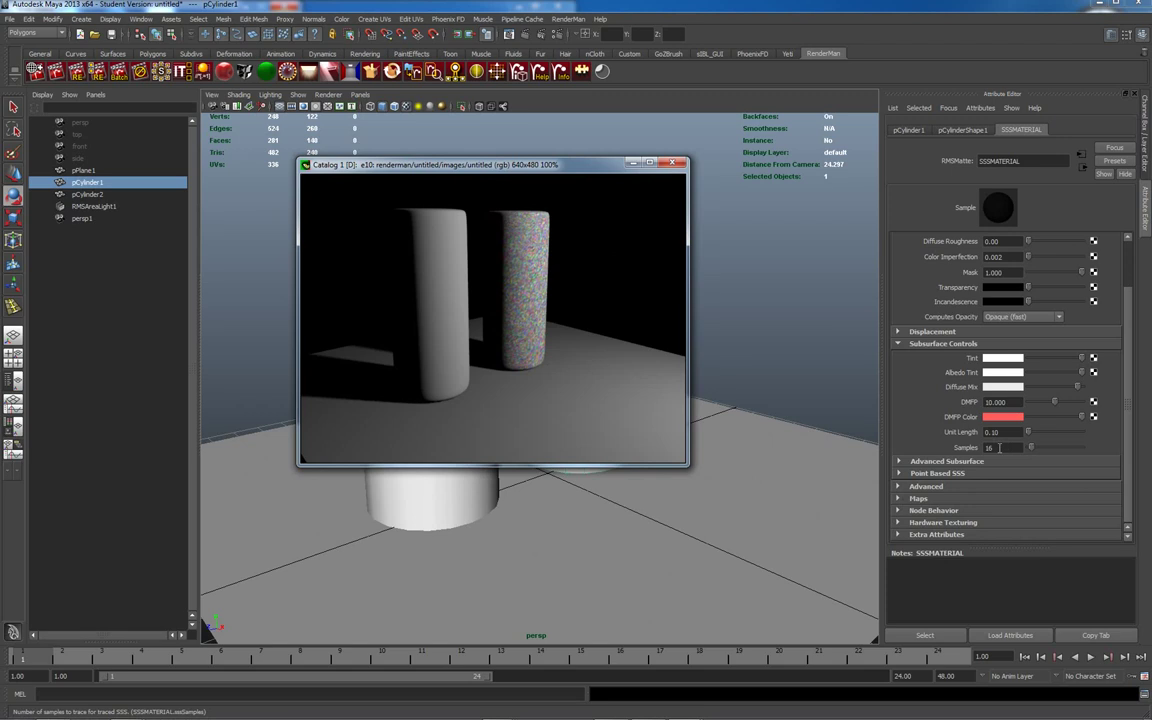
- Set SSSMATERIAL subsurface Samples to 128 and re-render the preview
click(1004, 448)
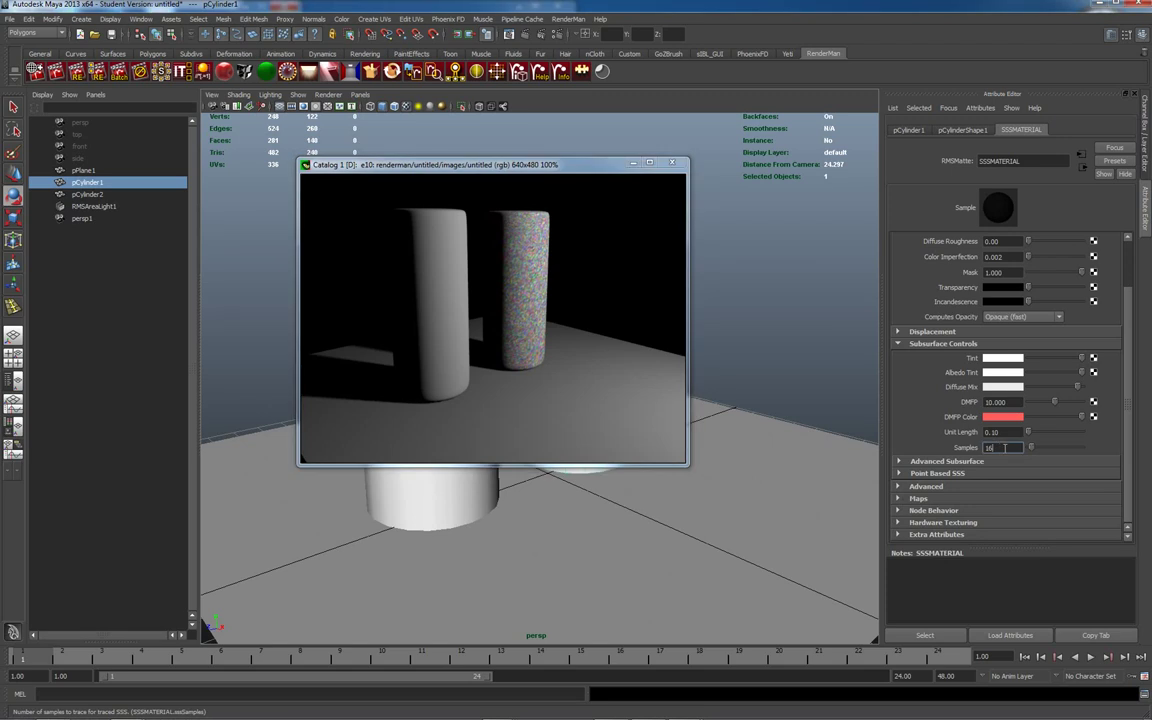
text(128)
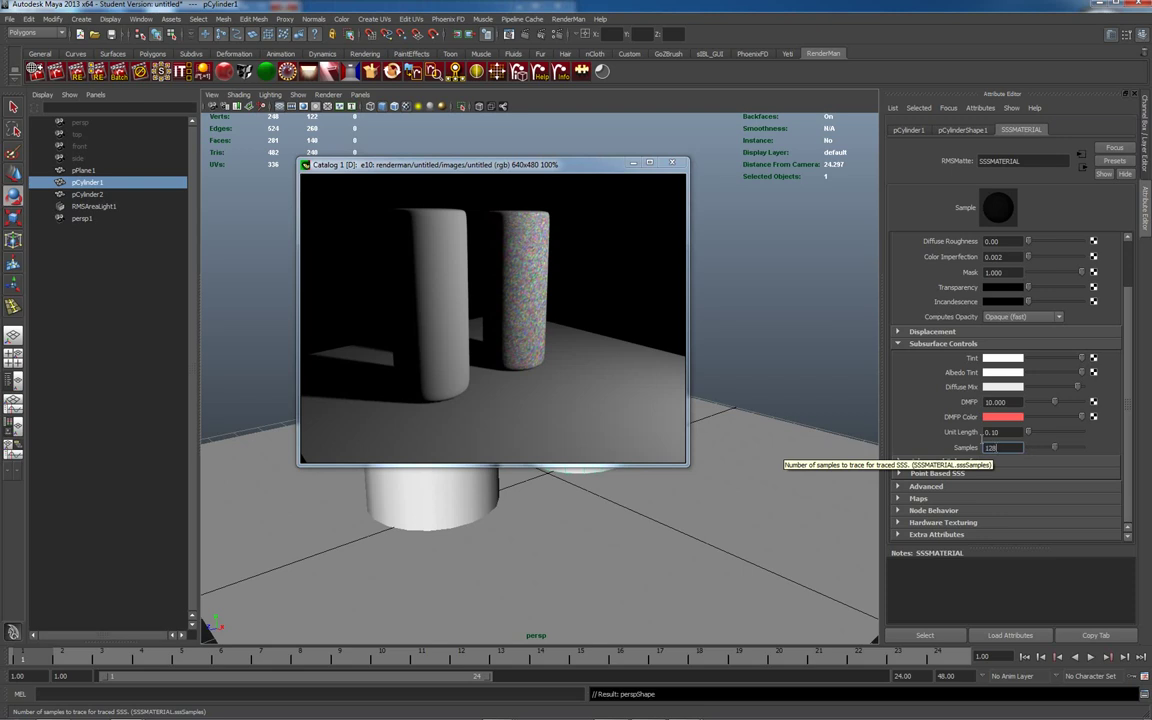
key(Return)
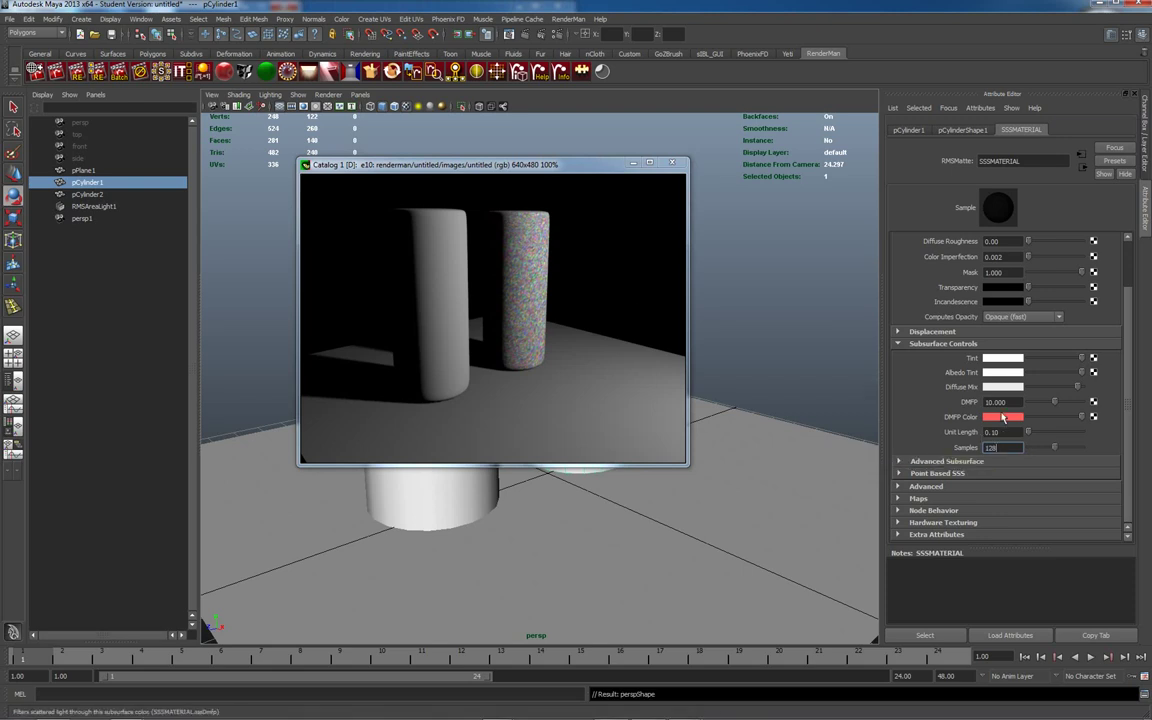
right_click(527, 284)
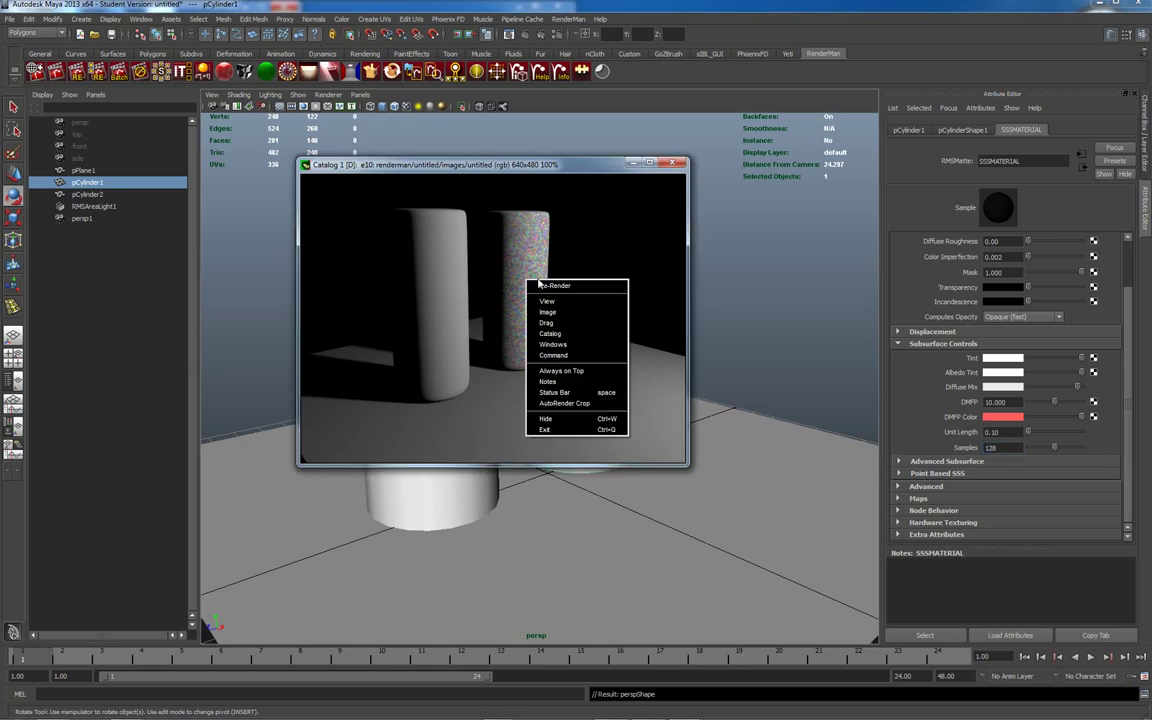
click(551, 288)
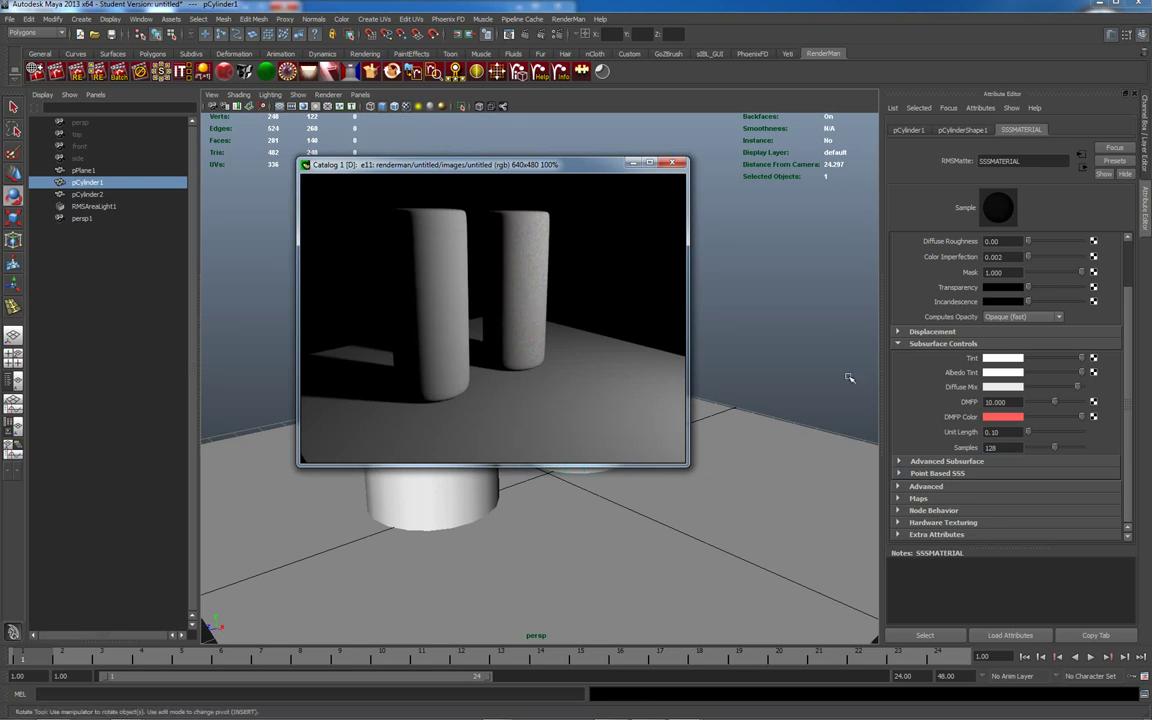
- Raise Samples to 256 and re-render the preview again
double_click(995, 447)
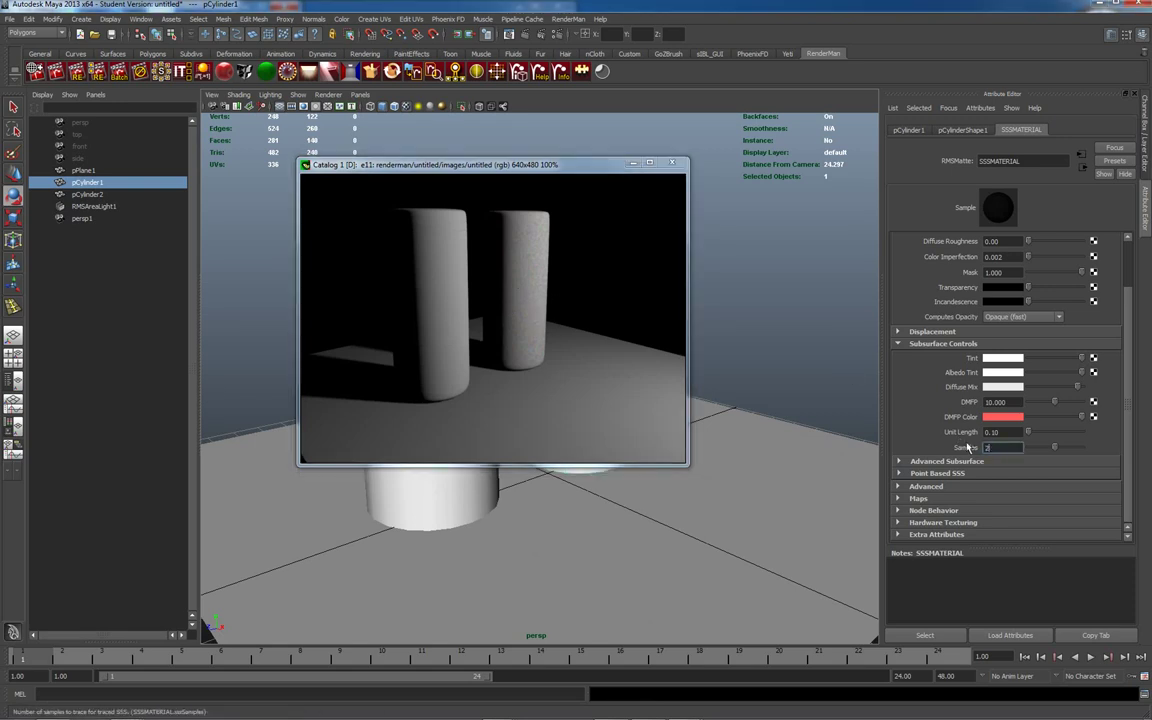
text(256)
right_click(523, 299)
click(560, 293)
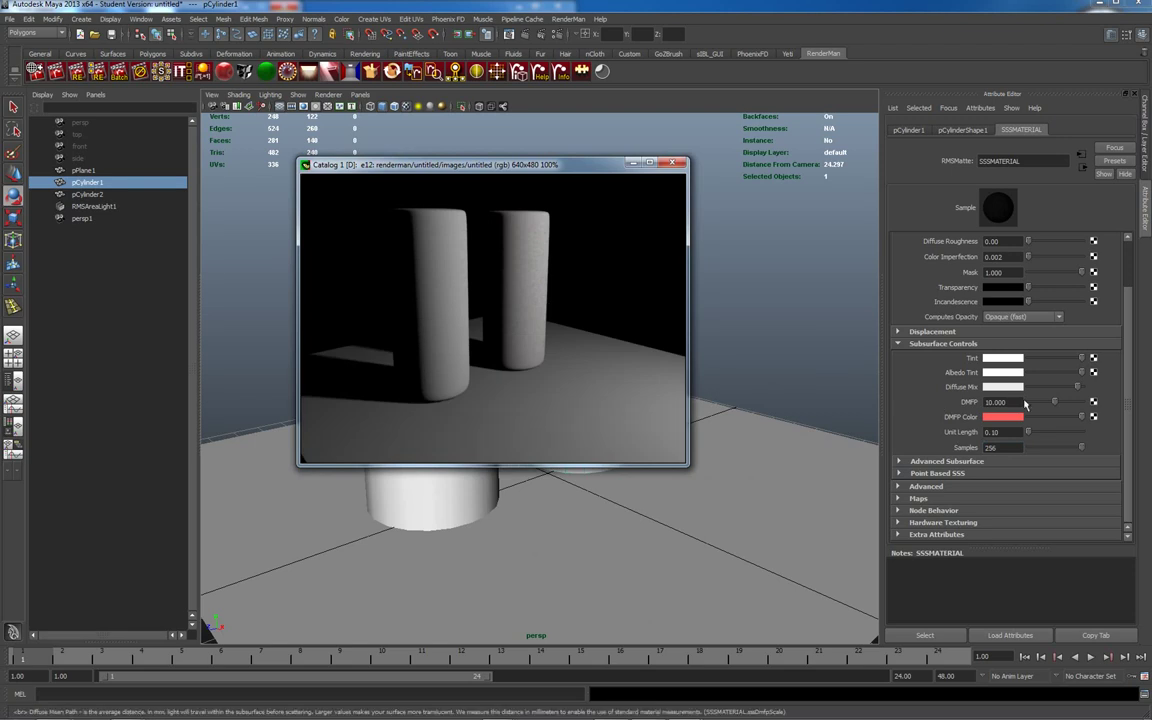
- Change the DMFP value to 20 and re-render the preview
drag(1010, 402, 945, 399)
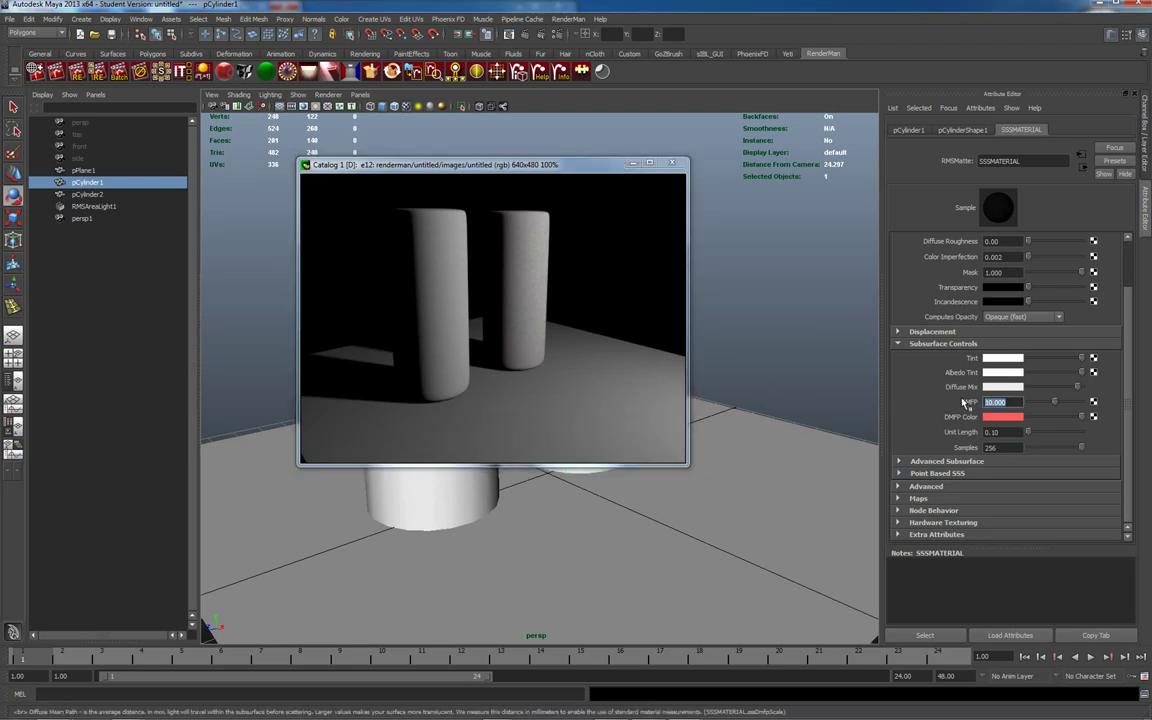
text(20)
key(Return)
right_click(512, 297)
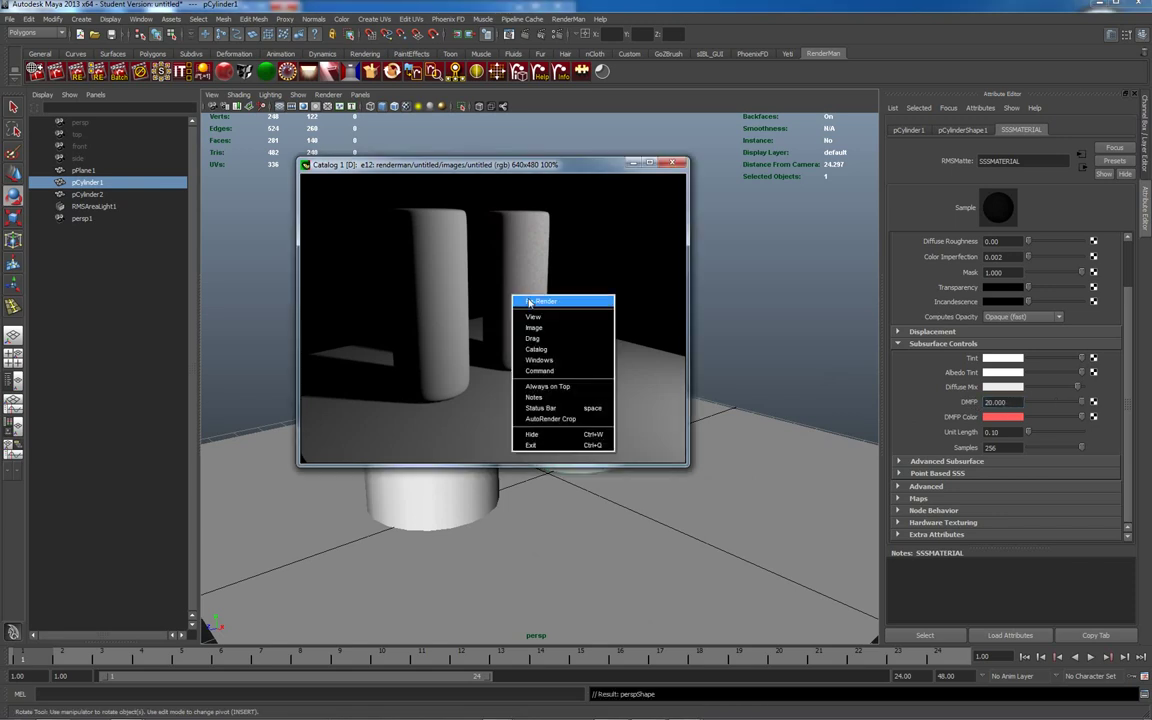
click(533, 301)
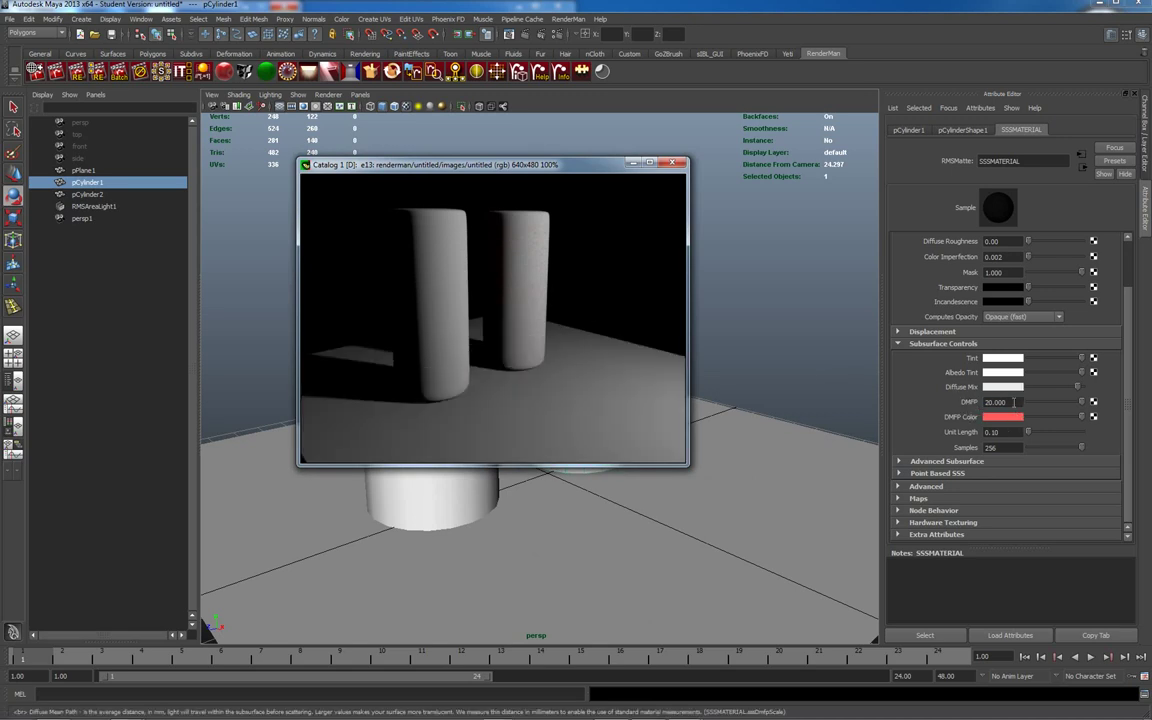
- Set Unit Length to 1.00 and re-render the preview
click(1005, 432)
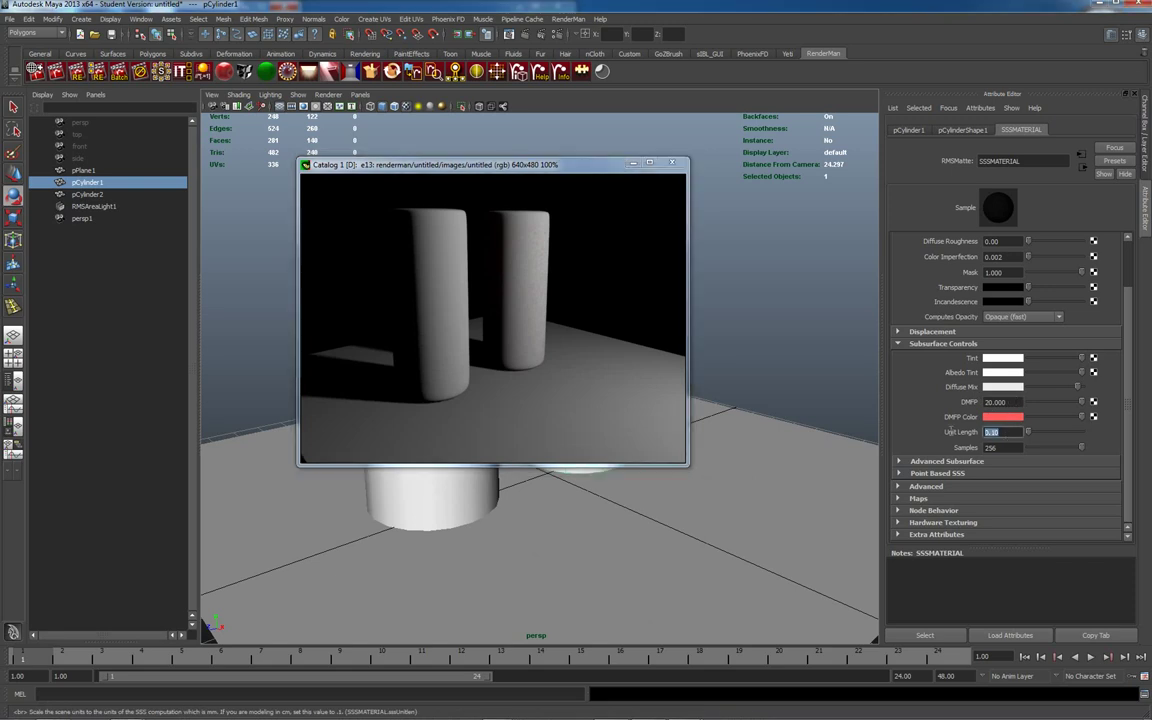
text(1)
key(Return)
click(982, 400)
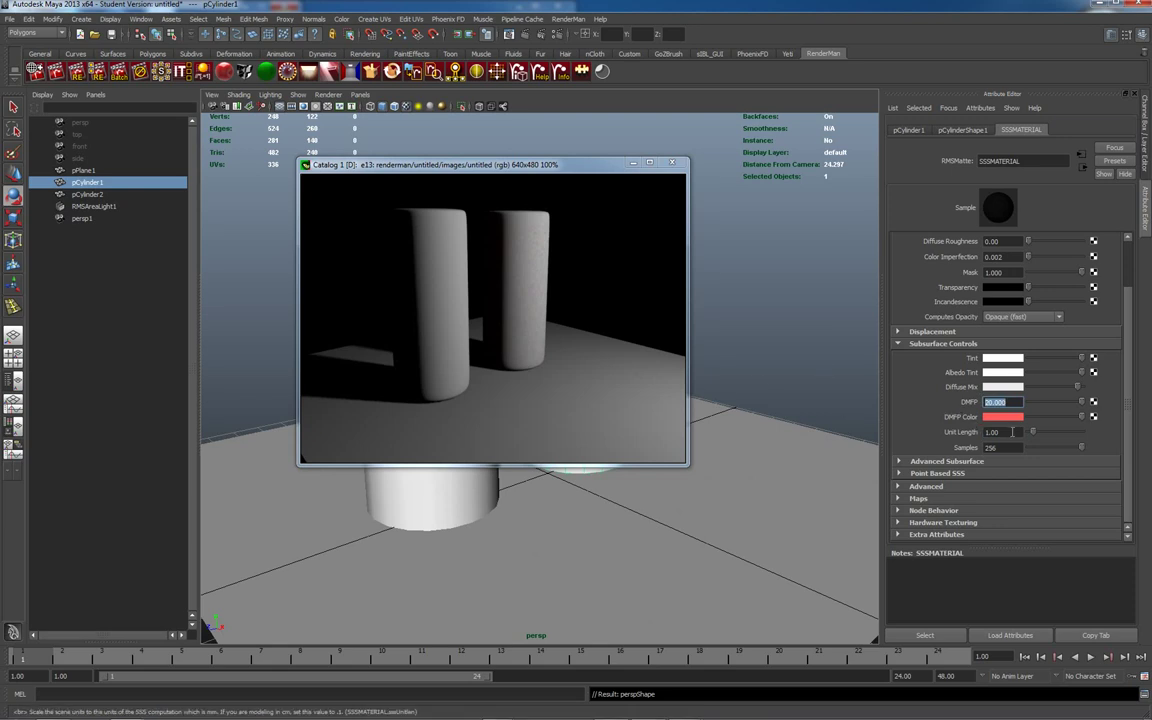
right_click(518, 287)
click(545, 289)
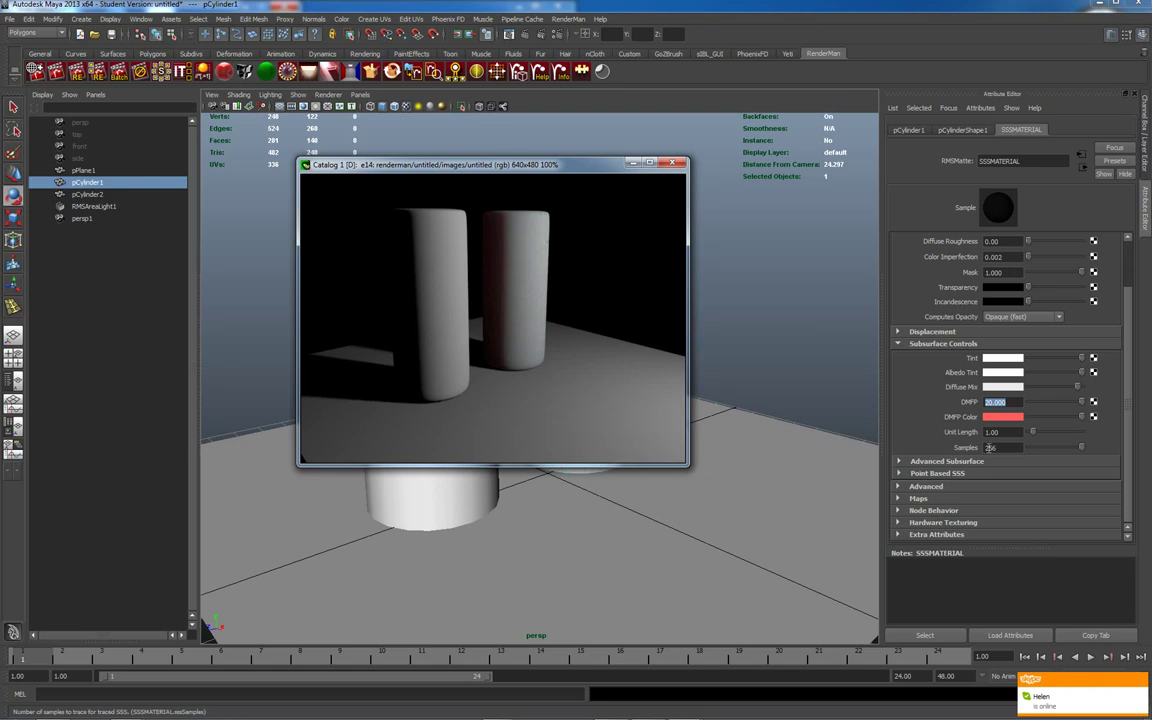
- Change SSSMATERIAL Samples from 256 to 512 and re-render the preview
click(997, 448)
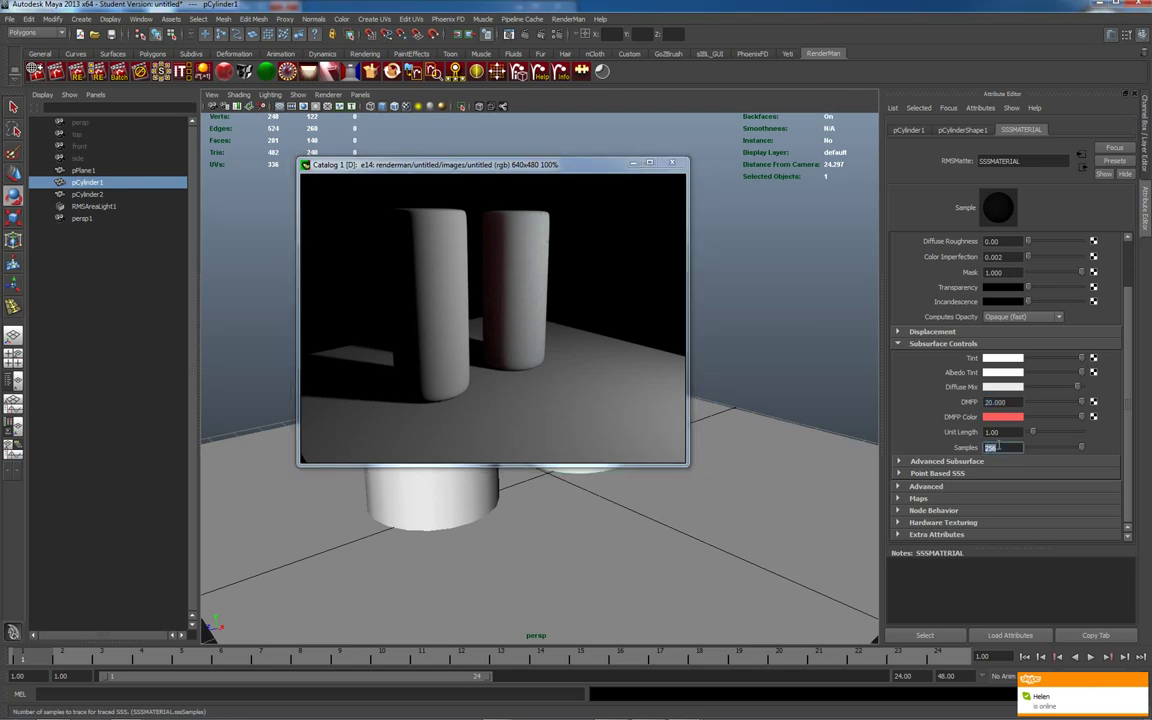
text(512)
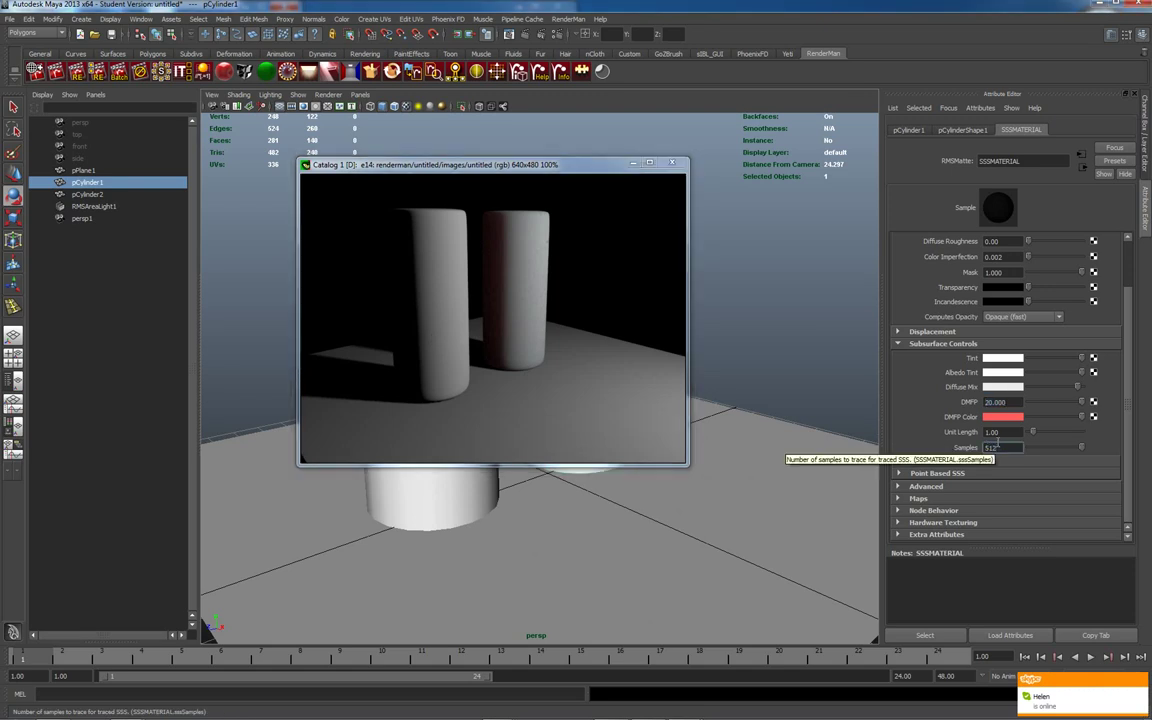
key(Return)
right_click(515, 303)
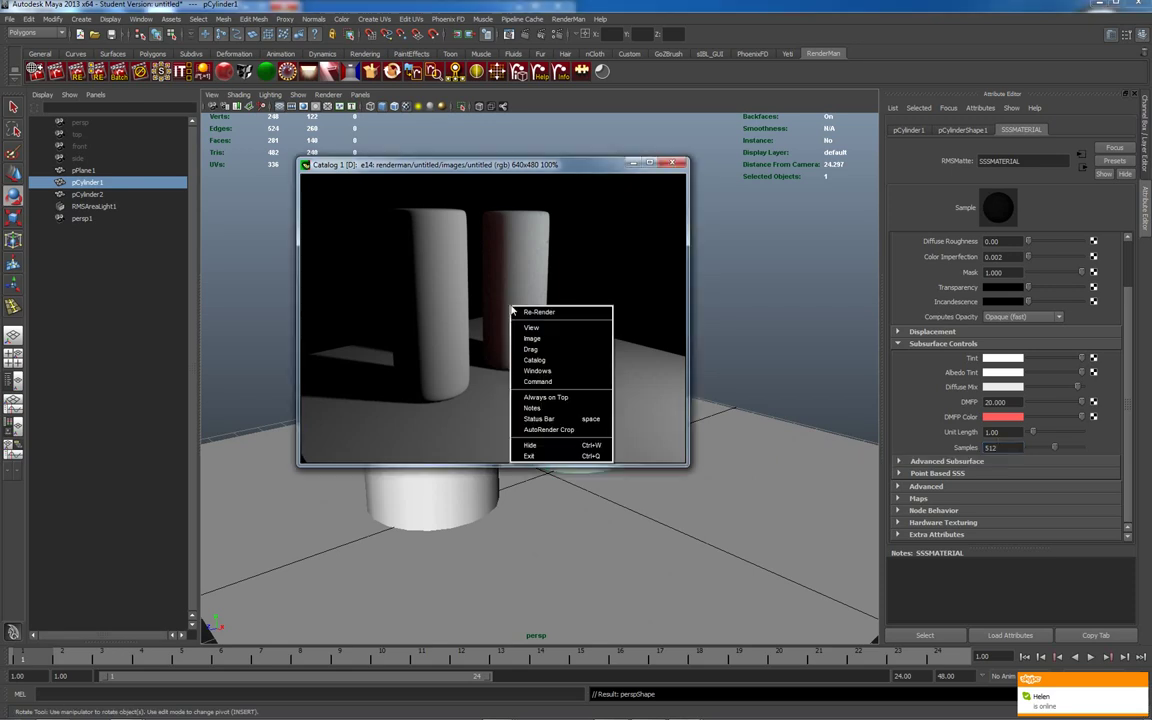
click(560, 314)
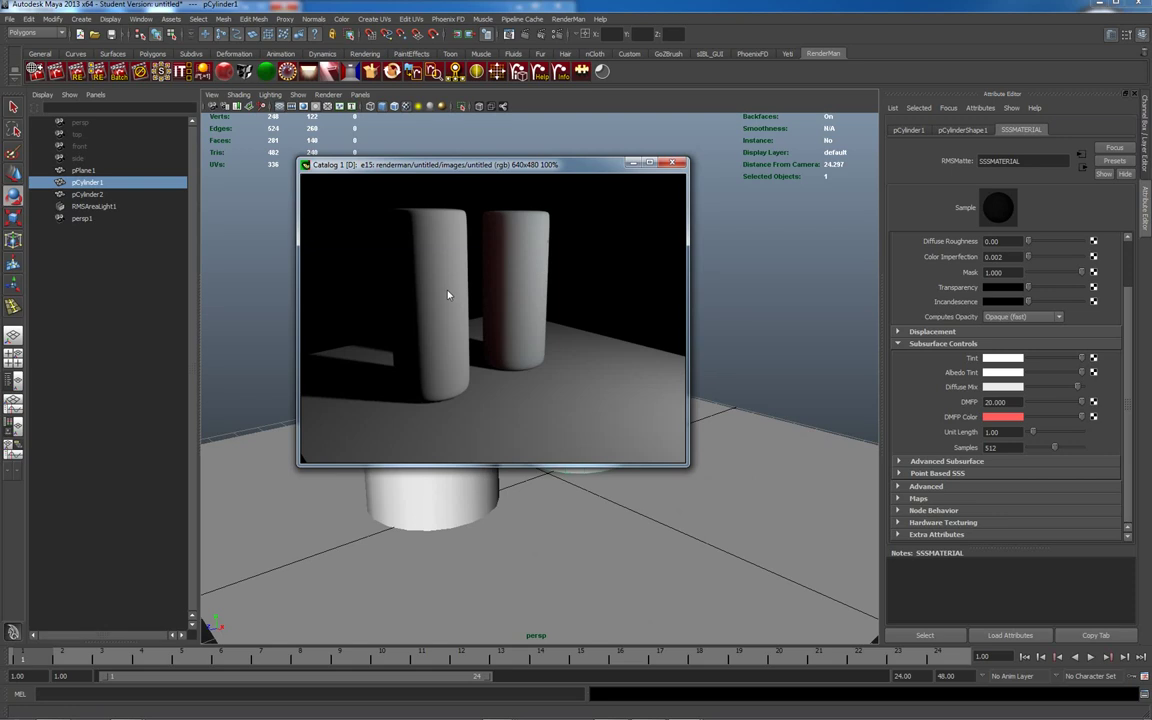
- Move the render preview aside and delete the left cylinder, pCylinder2
drag(524, 167, 271, 184)
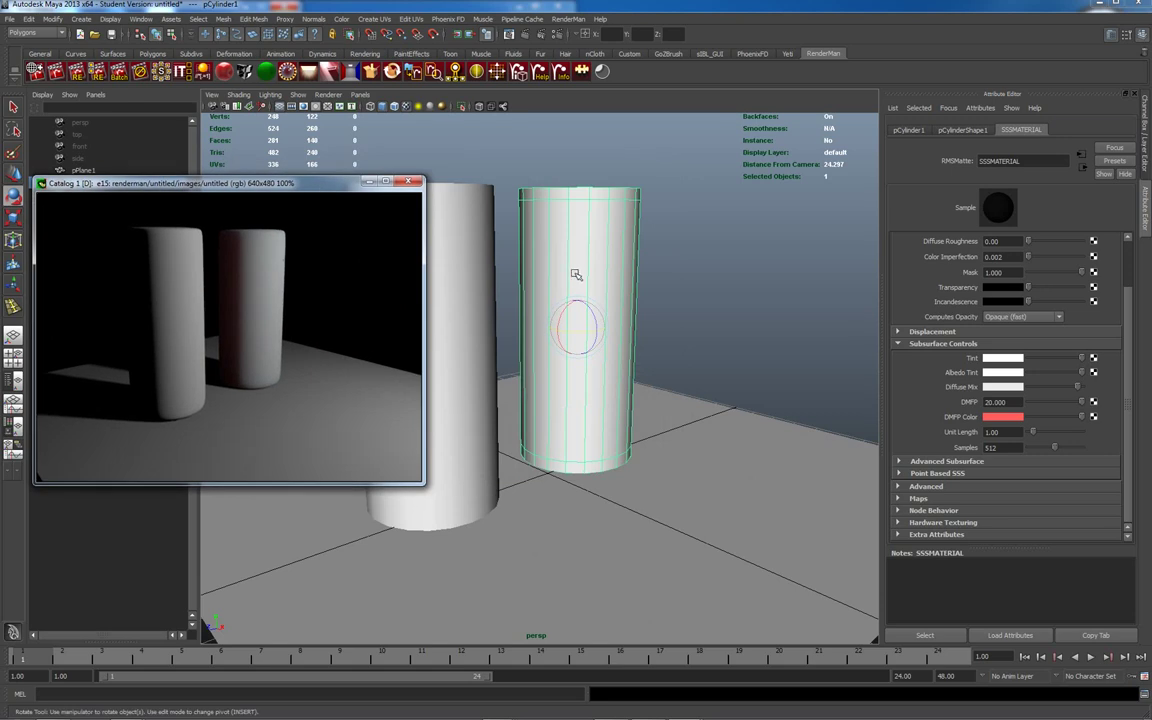
click(470, 317)
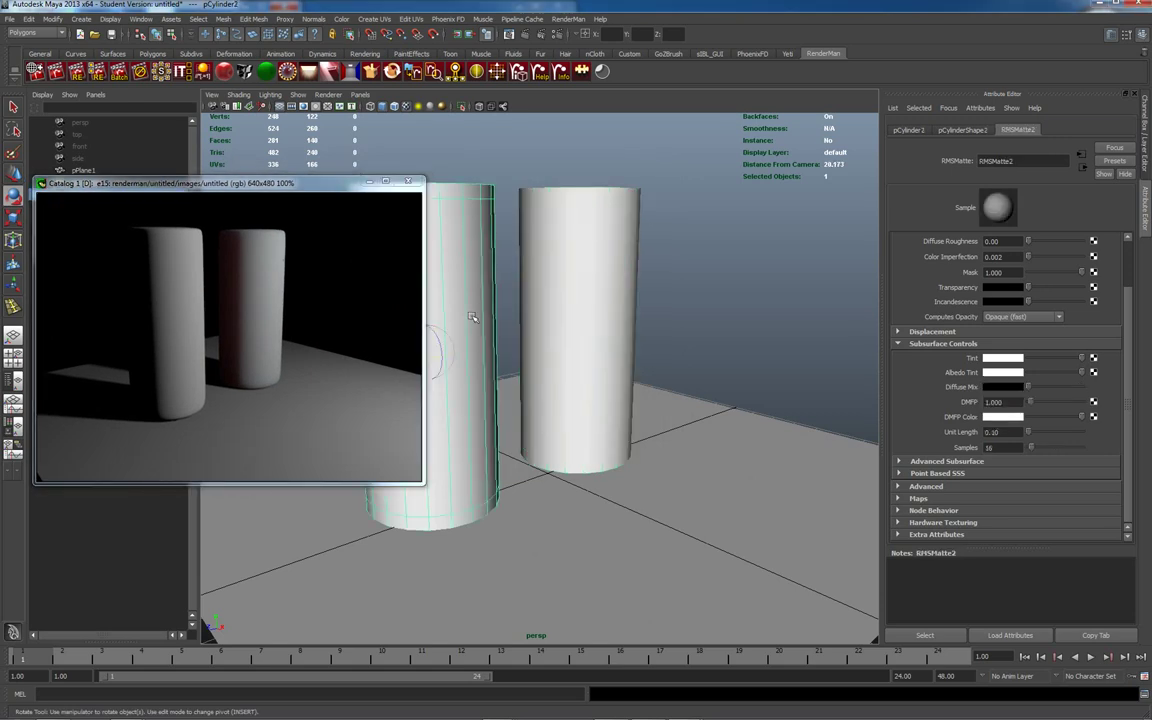
key(Delete)
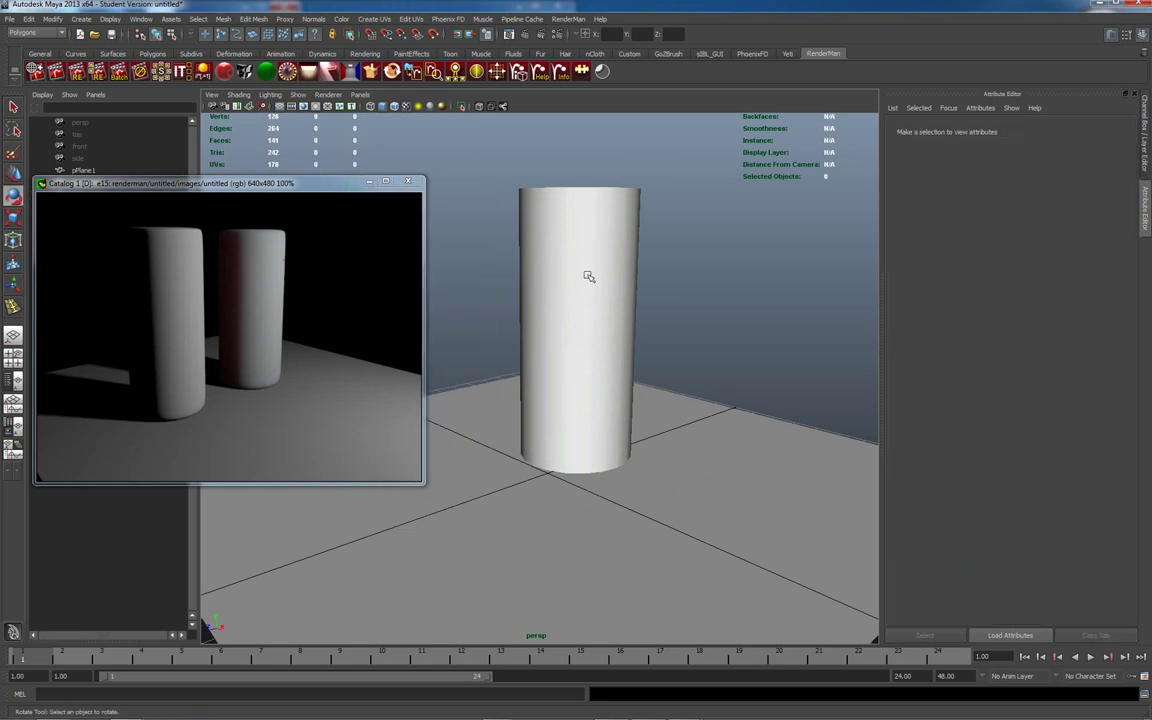
- Select the remaining cylinder, view its top, and switch it to face selection
click(546, 258)
alt+drag(622, 283, 598, 296)
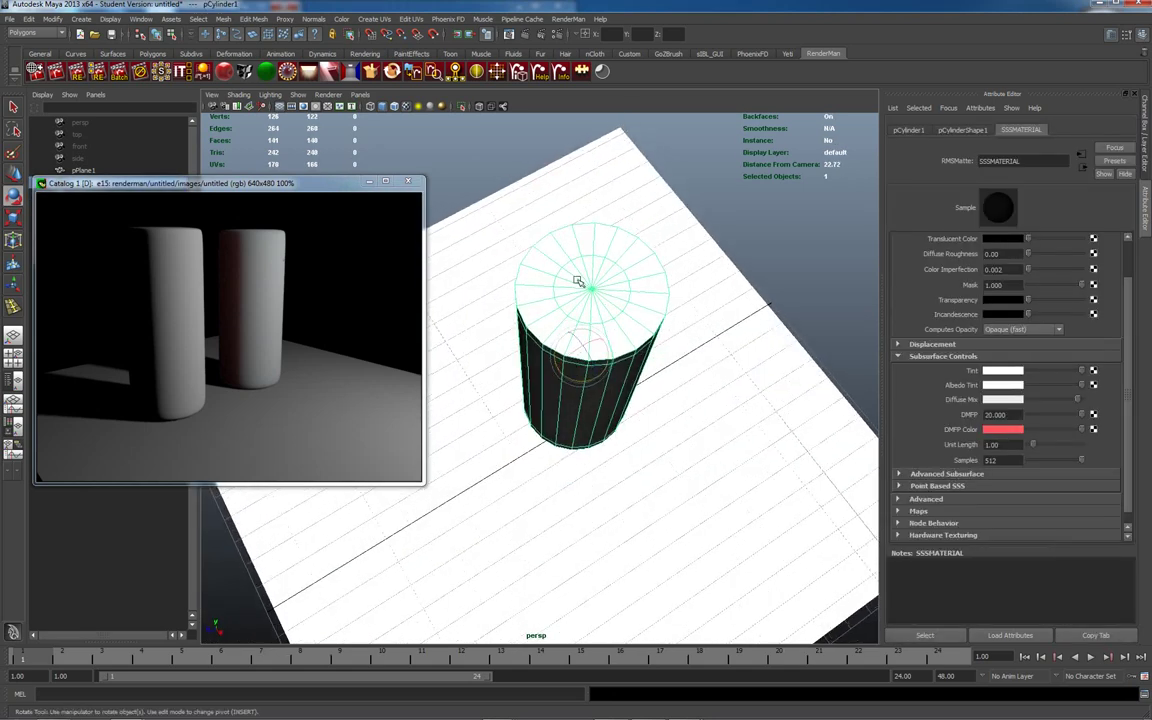
right_click(580, 284)
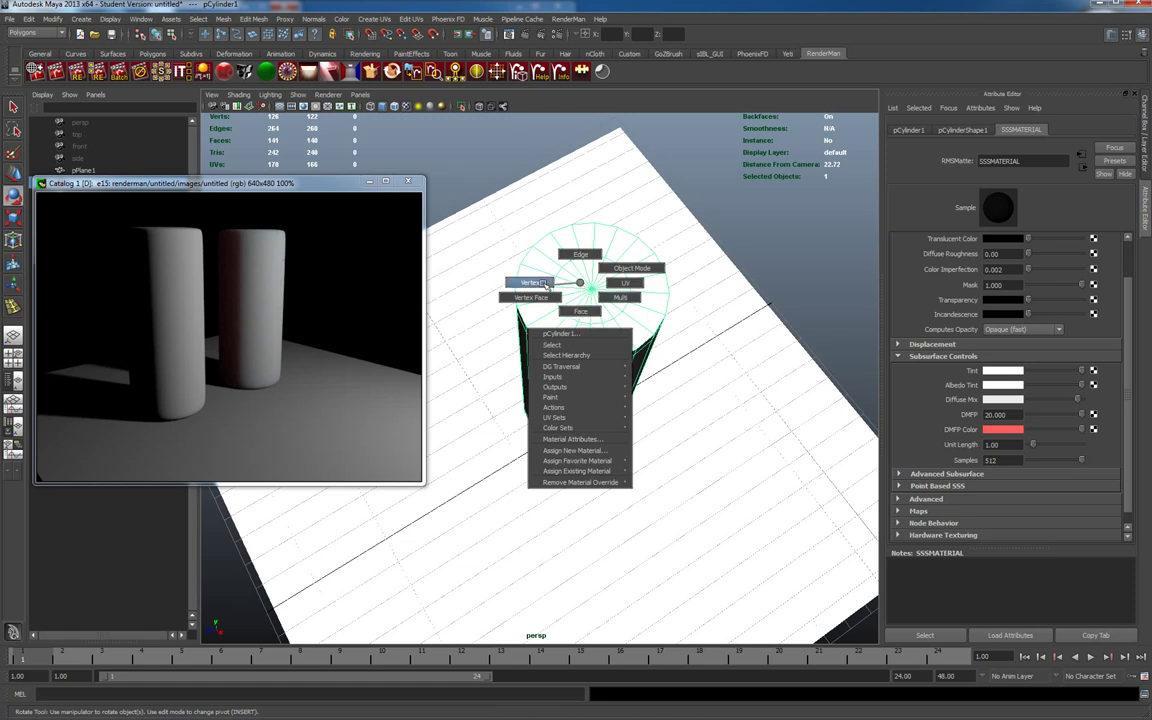
click(578, 262)
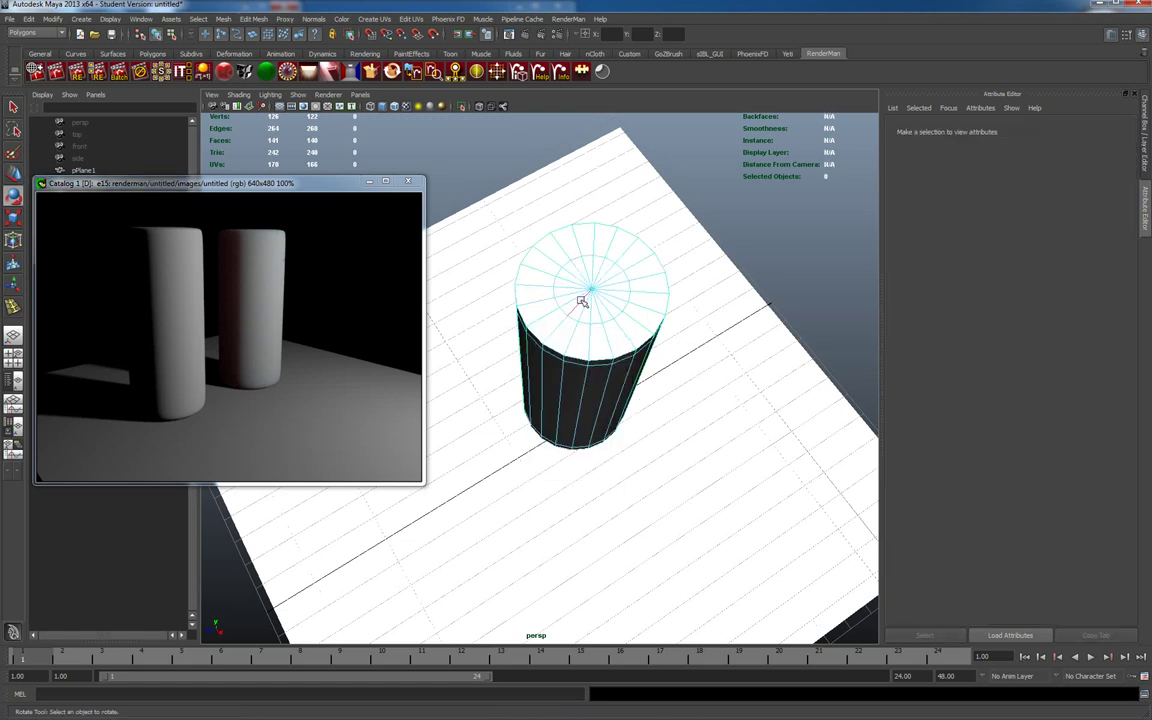
click(579, 302)
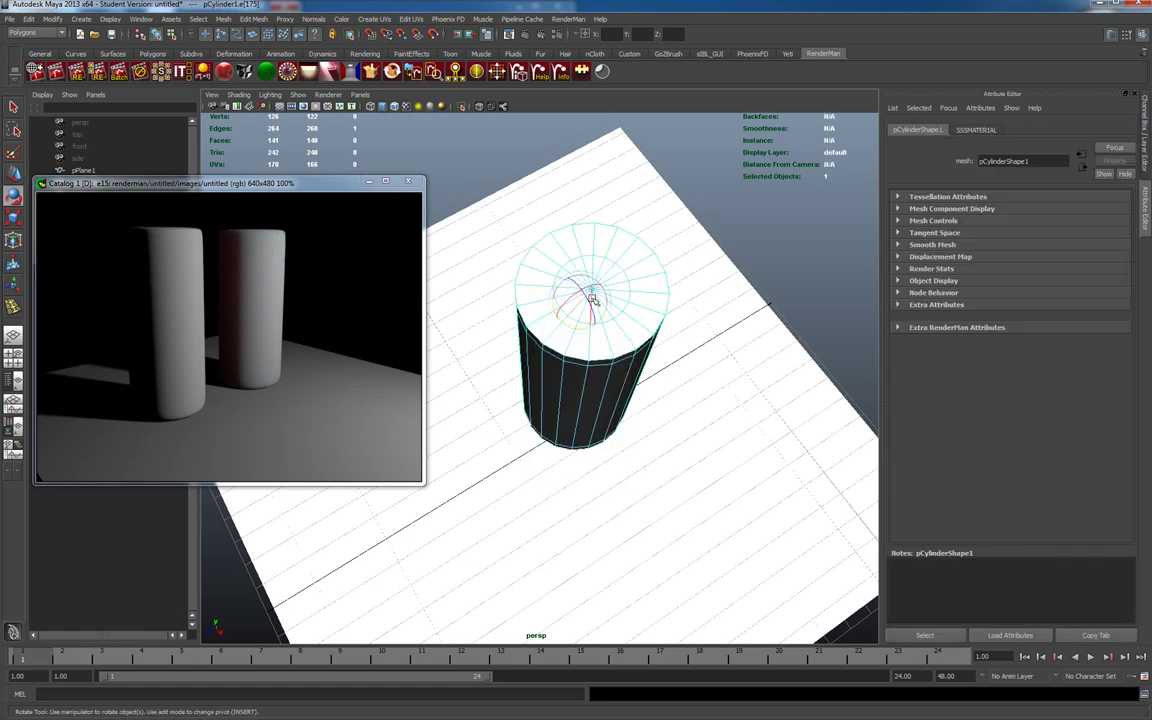
click(643, 275)
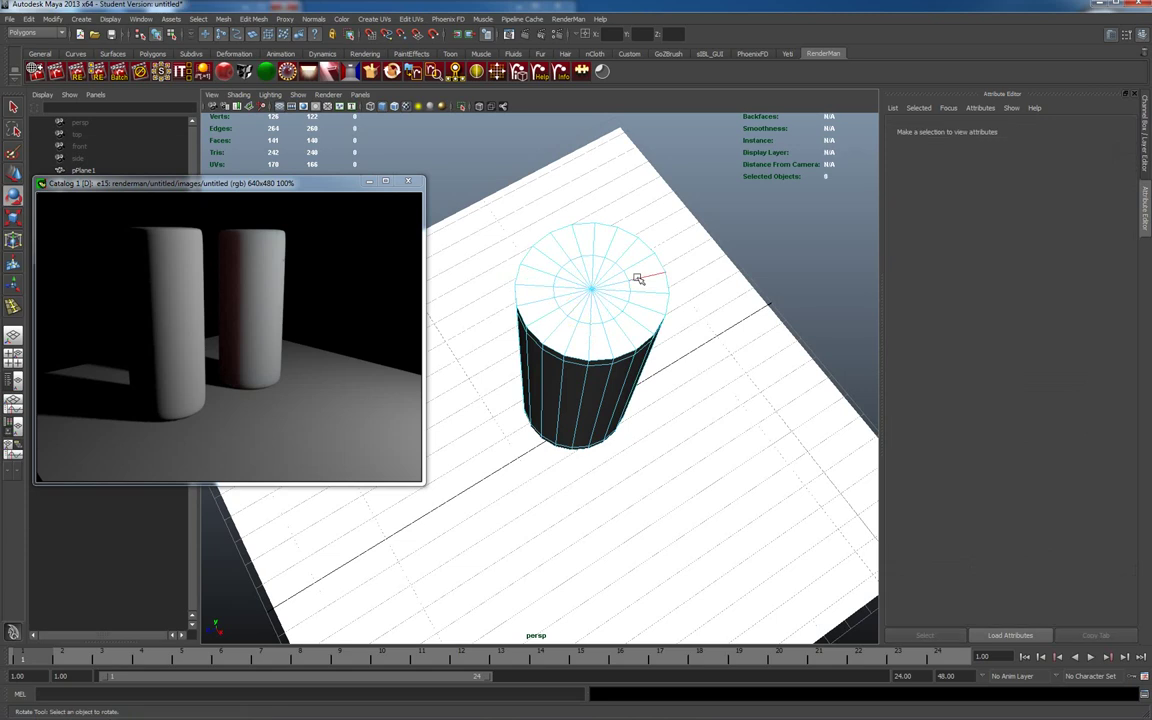
mouse_move(597, 301)
right_down()
mouse_move(610, 285)
mouse_move(588, 300)
mouse_move(592, 314)
right_up()
click(592, 314)
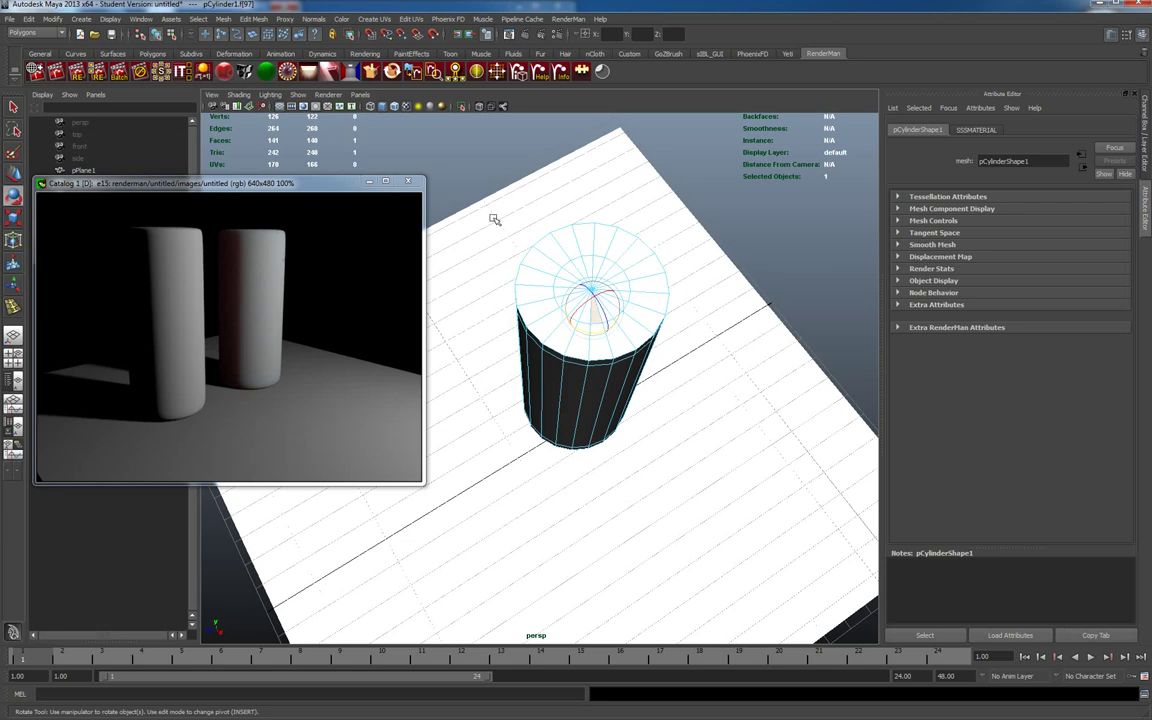
- Marquee-select just the inner ring of top-cap faces and rotate them slightly
drag(490, 212, 726, 380)
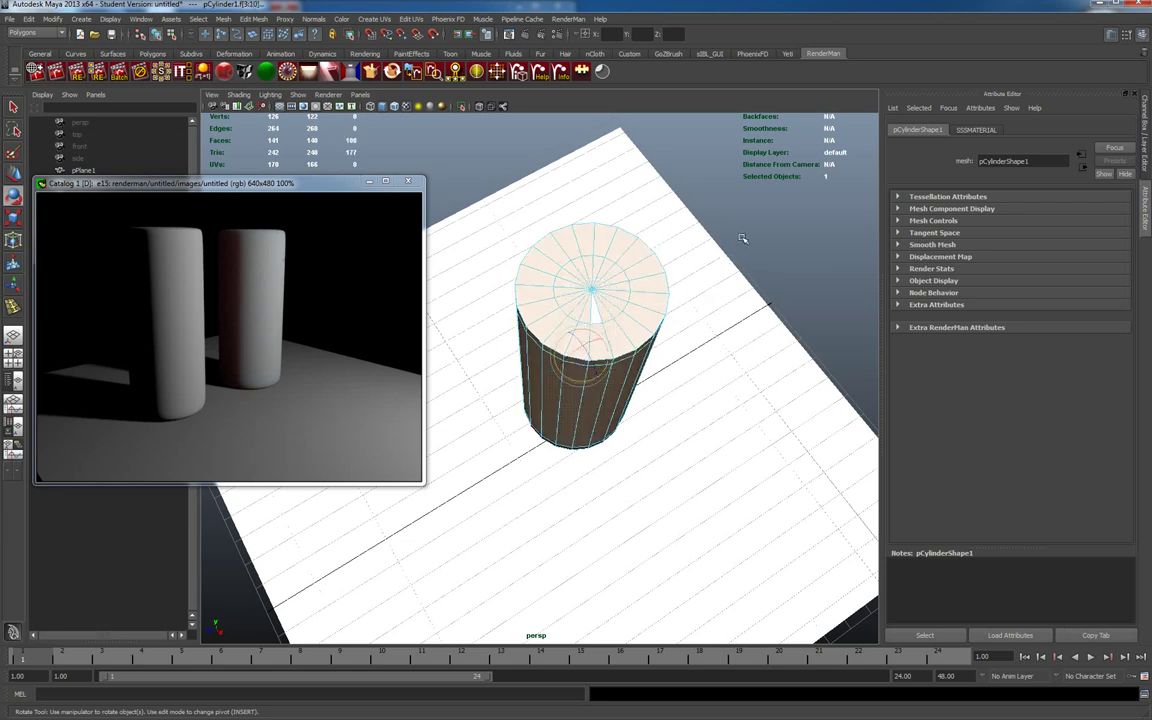
alt+drag(690, 196, 645, 212)
drag(581, 191, 611, 190)
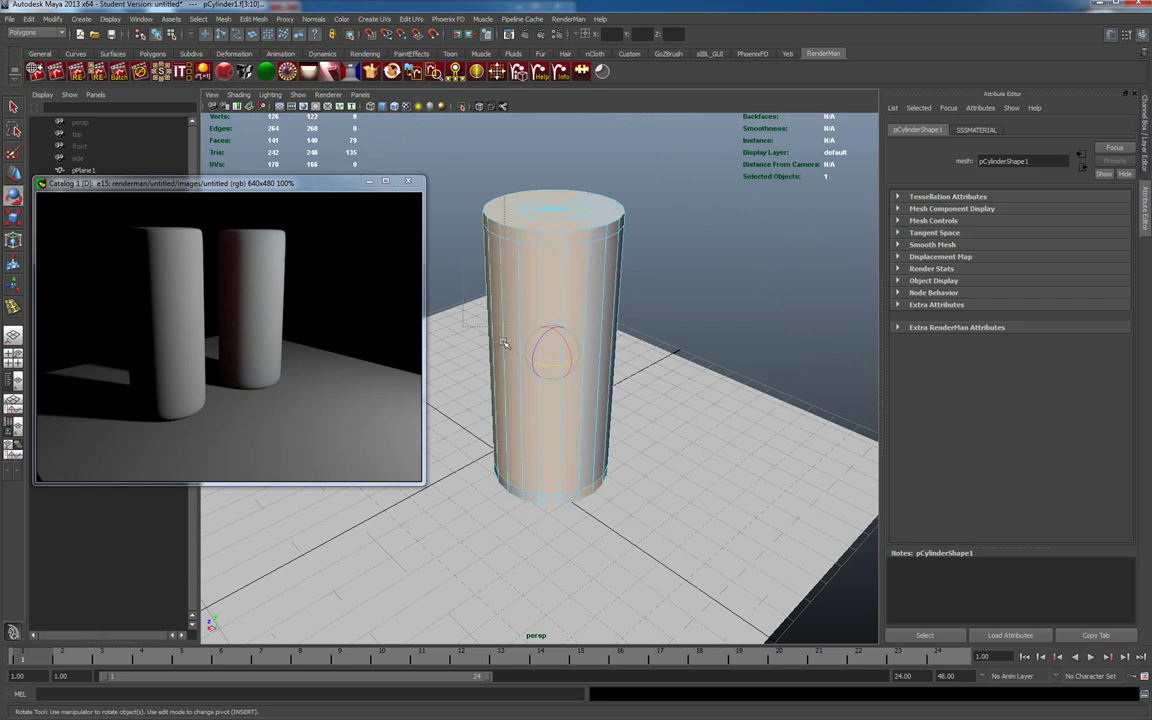
drag(446, 383, 641, 521)
drag(468, 548, 640, 400)
drag(395, 504, 684, 314)
drag(463, 358, 551, 222)
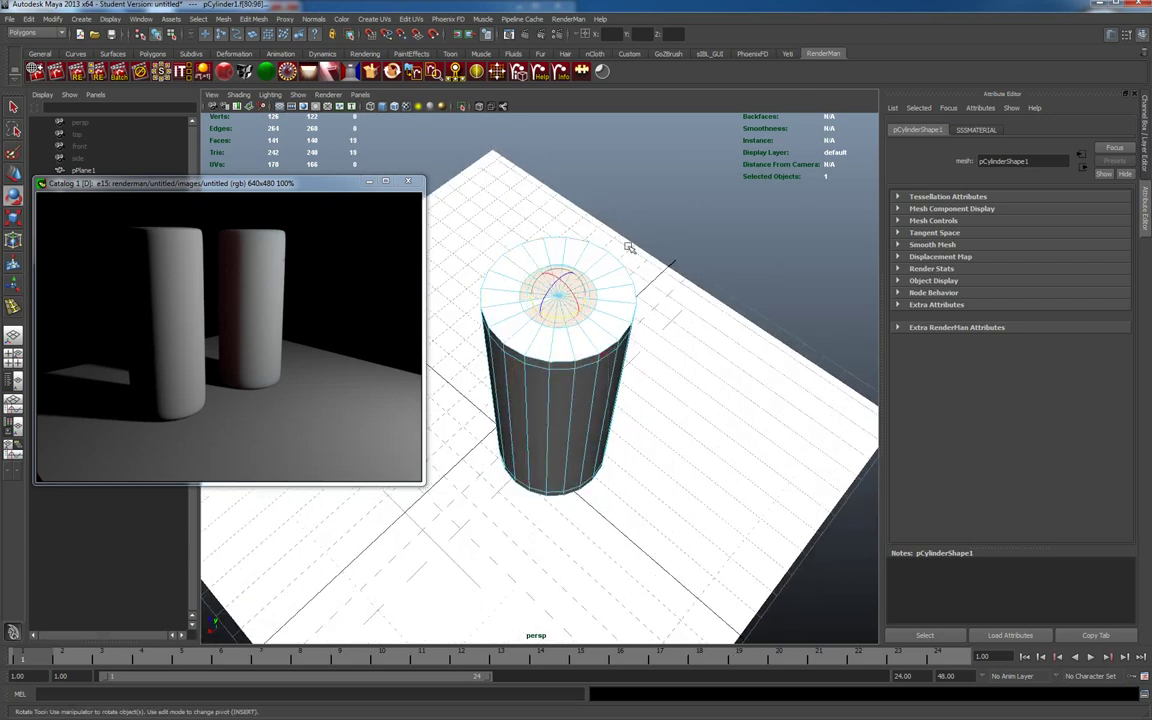
alt+drag(609, 457, 689, 573)
key(e)
drag(612, 245, 665, 323)
- Move the selected inner cap faces down slightly
key(w)
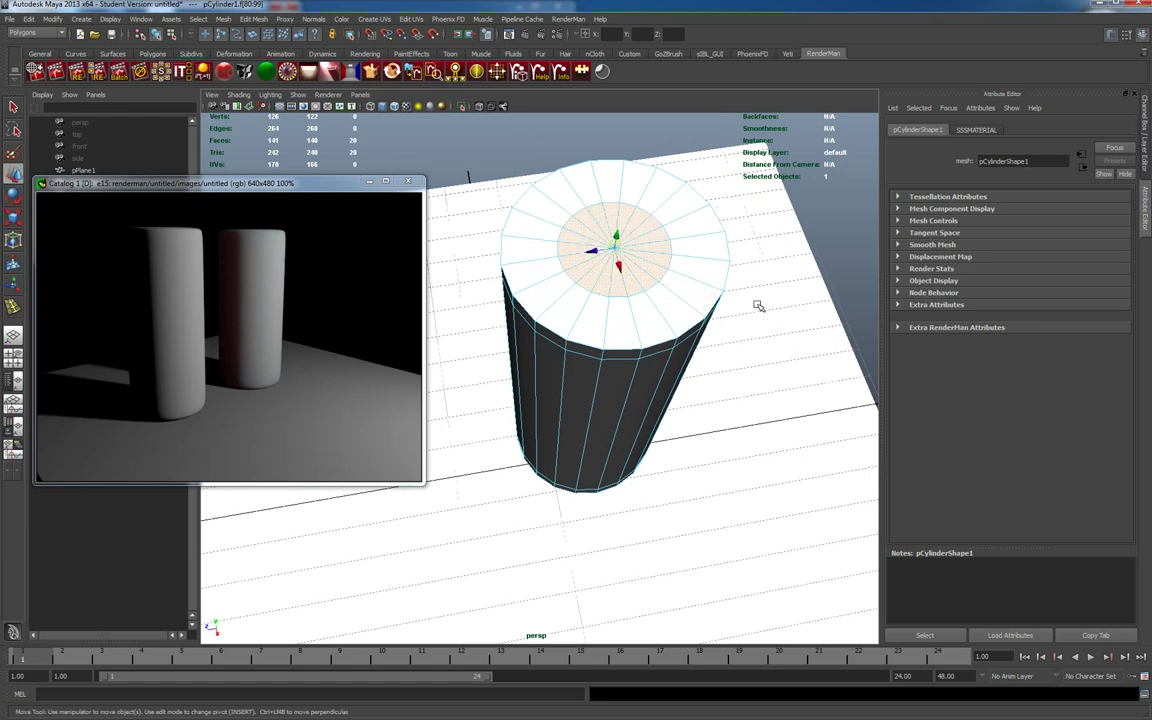
alt+drag(771, 234, 806, 340)
alt+middle_drag(806, 340, 806, 382)
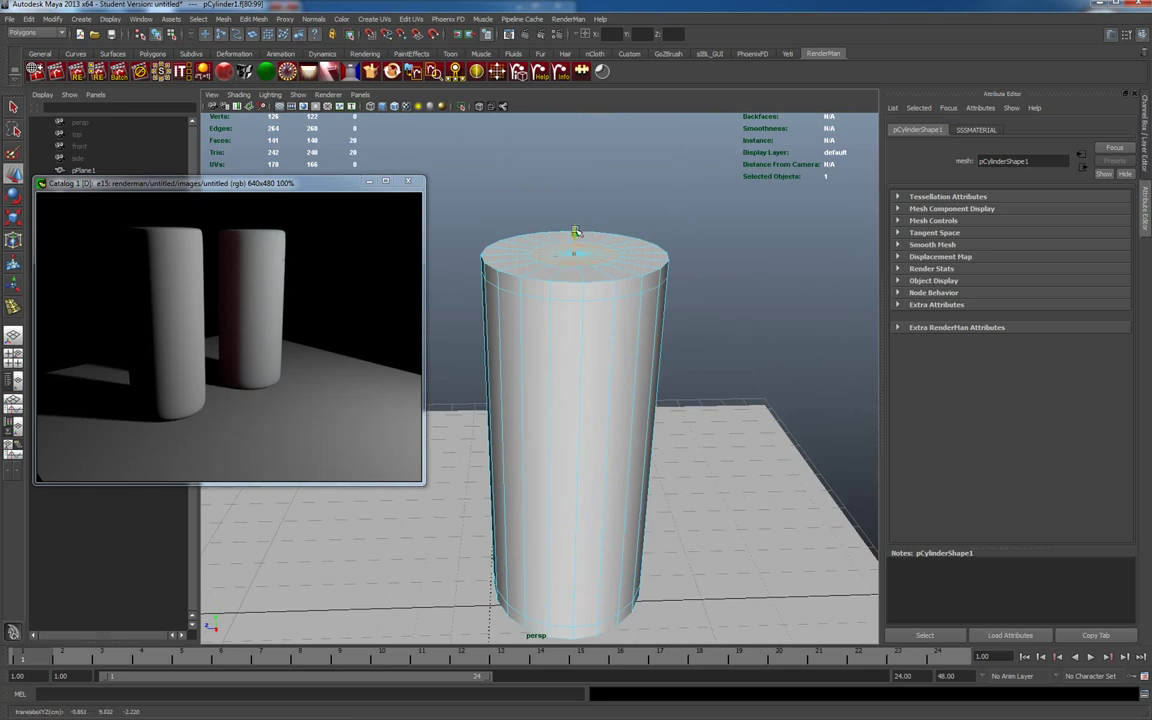
drag(576, 232, 576, 233)
- Scale the inner cap faces outward to about 1.5 in X and Z
key(e)
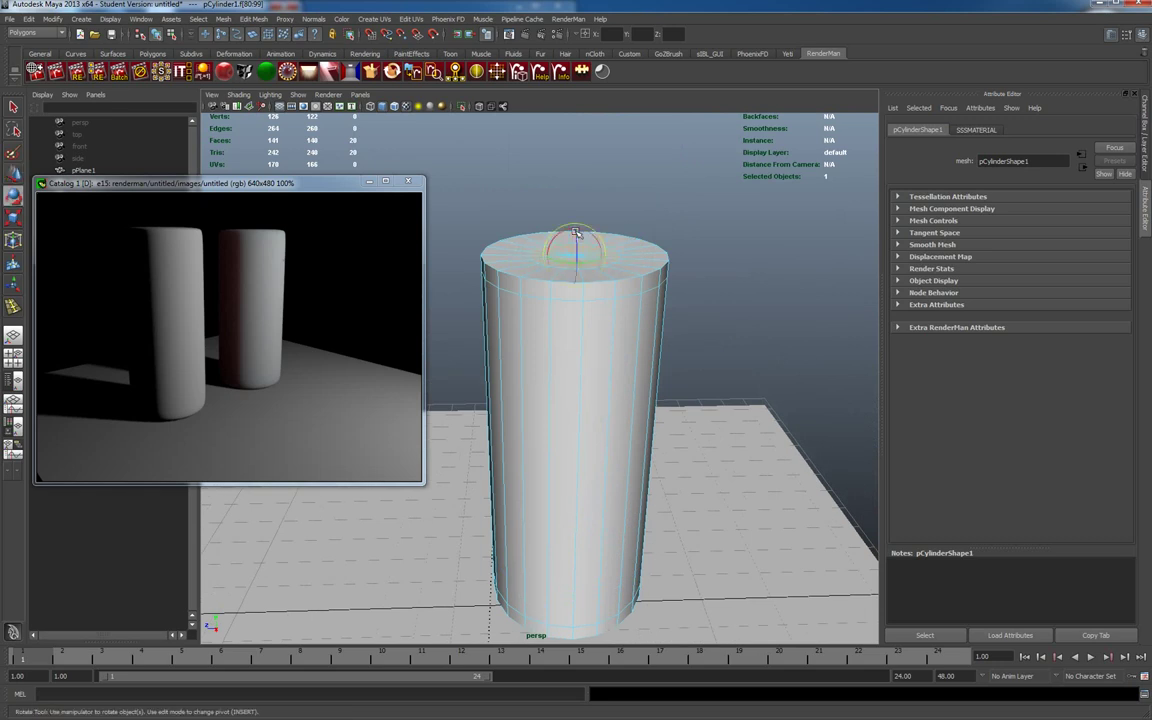
key(r)
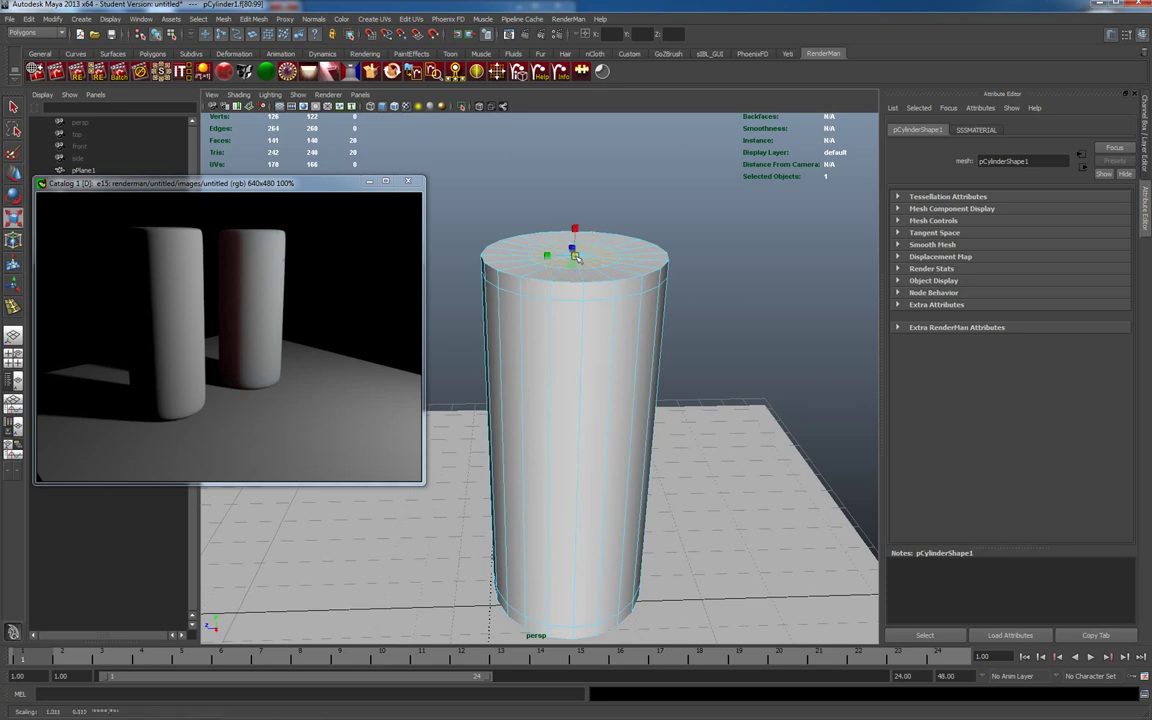
middle_drag(597, 254, 612, 247)
middle_drag(615, 247, 615, 247)
- Extrude the top cap face and push it about 8.132 units down into the cylinder
shift+right_click(588, 261)
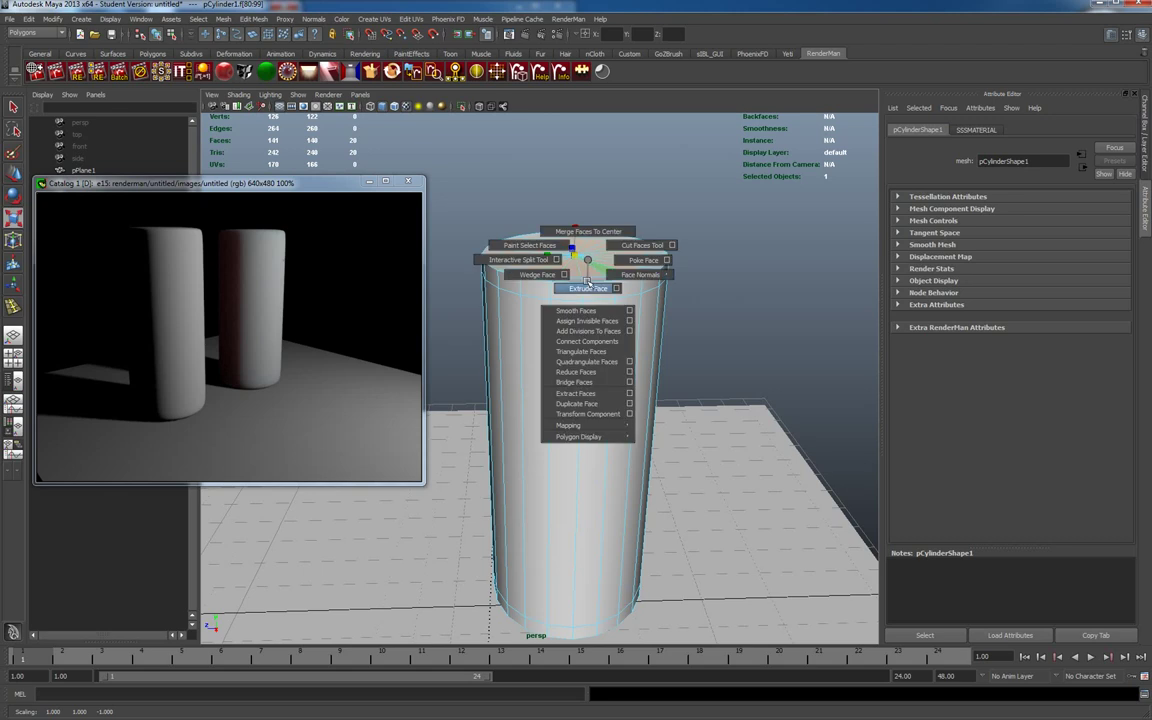
click(589, 289)
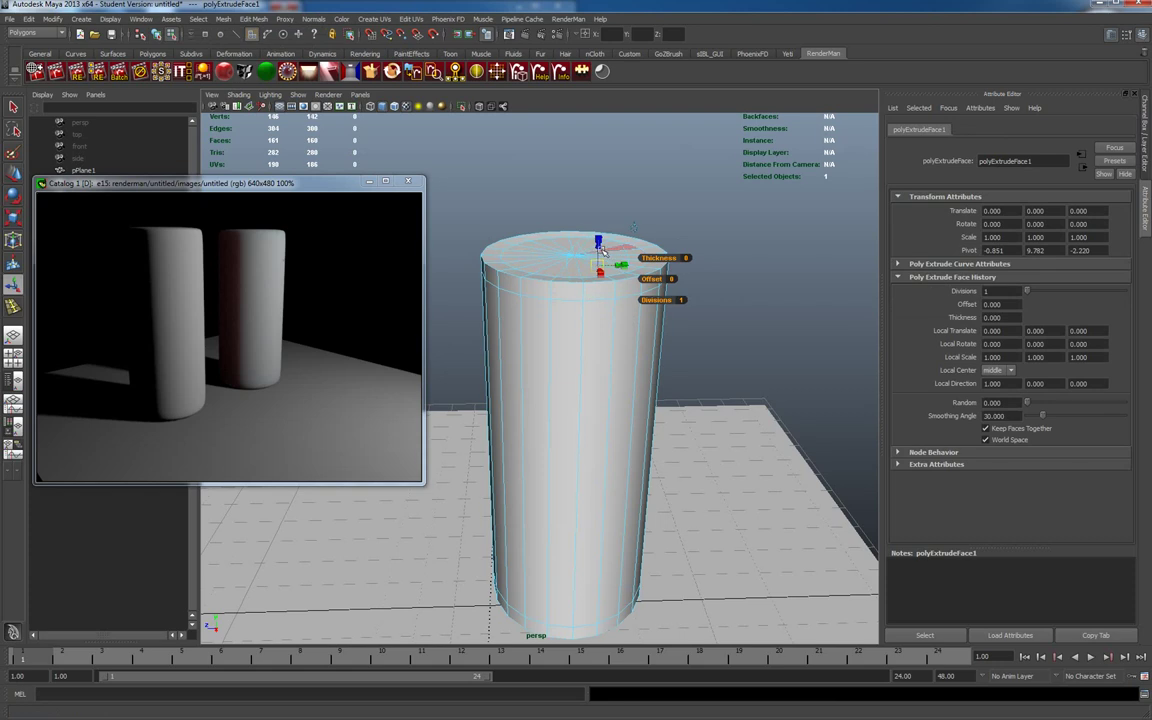
drag(600, 248, 622, 550)
alt+drag(745, 340, 728, 316)
- Re-render from a higher angle so the preview shows the hollowed cylinder on the ground plane
right_click(275, 288)
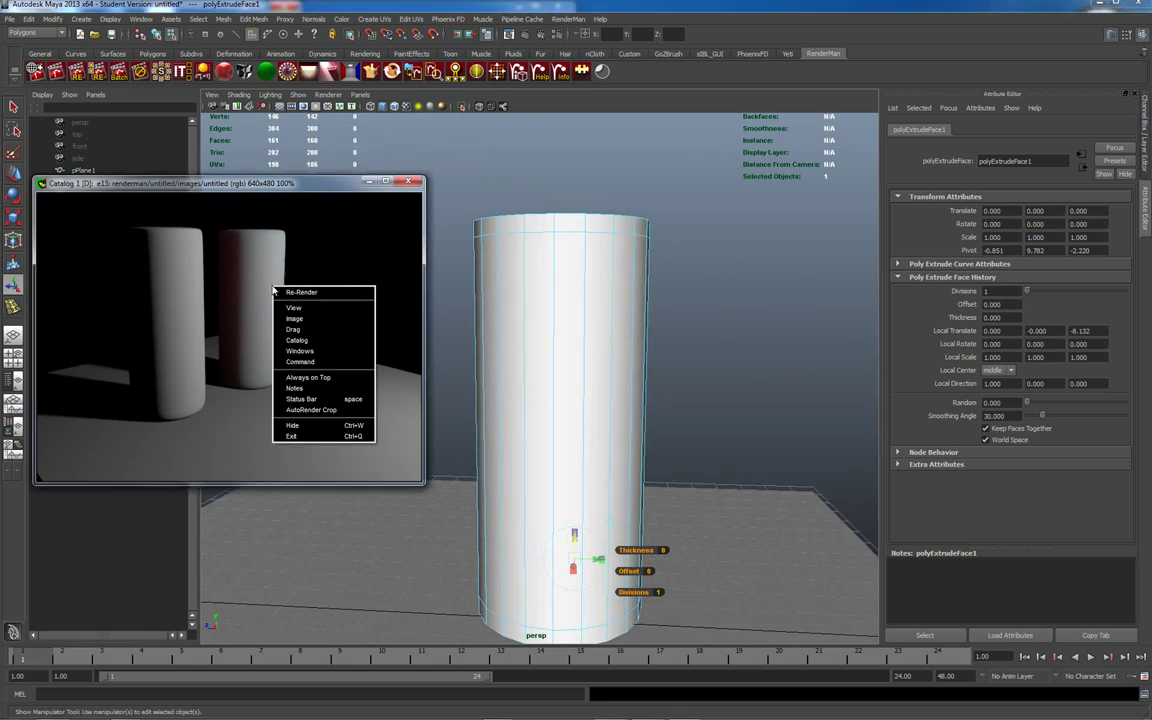
scroll(613, 287, down, 3)
alt+drag(613, 287, 656, 316)
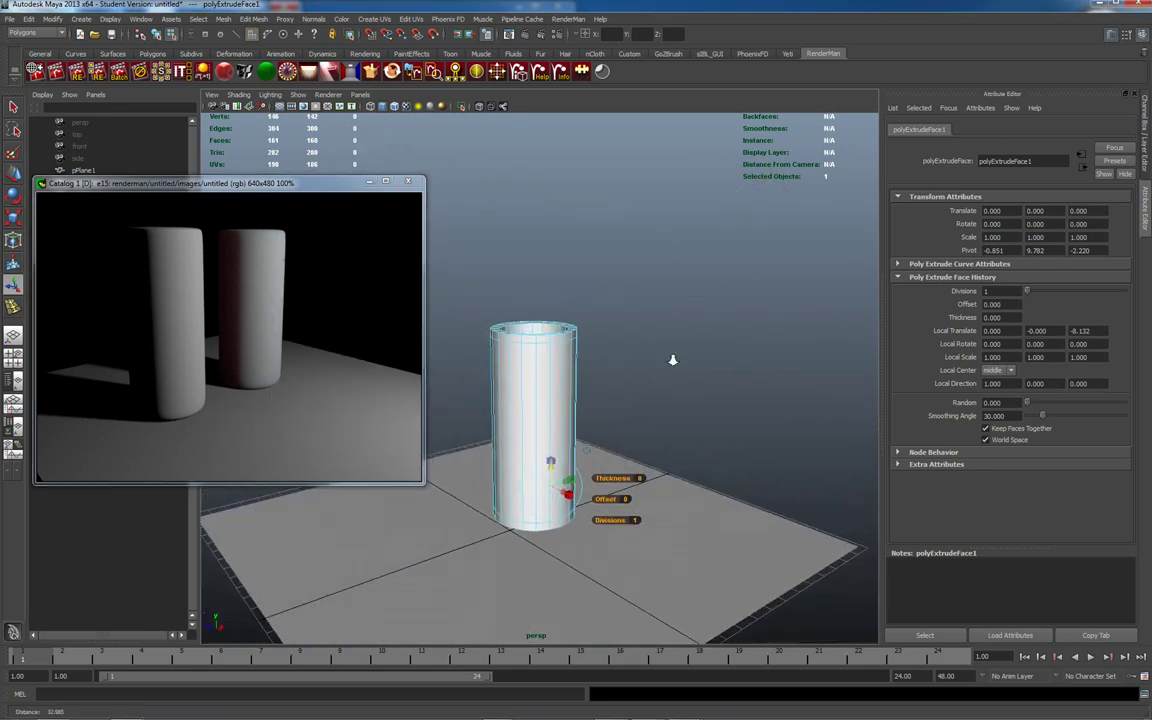
scroll(733, 321, up, 5)
right_click(321, 299)
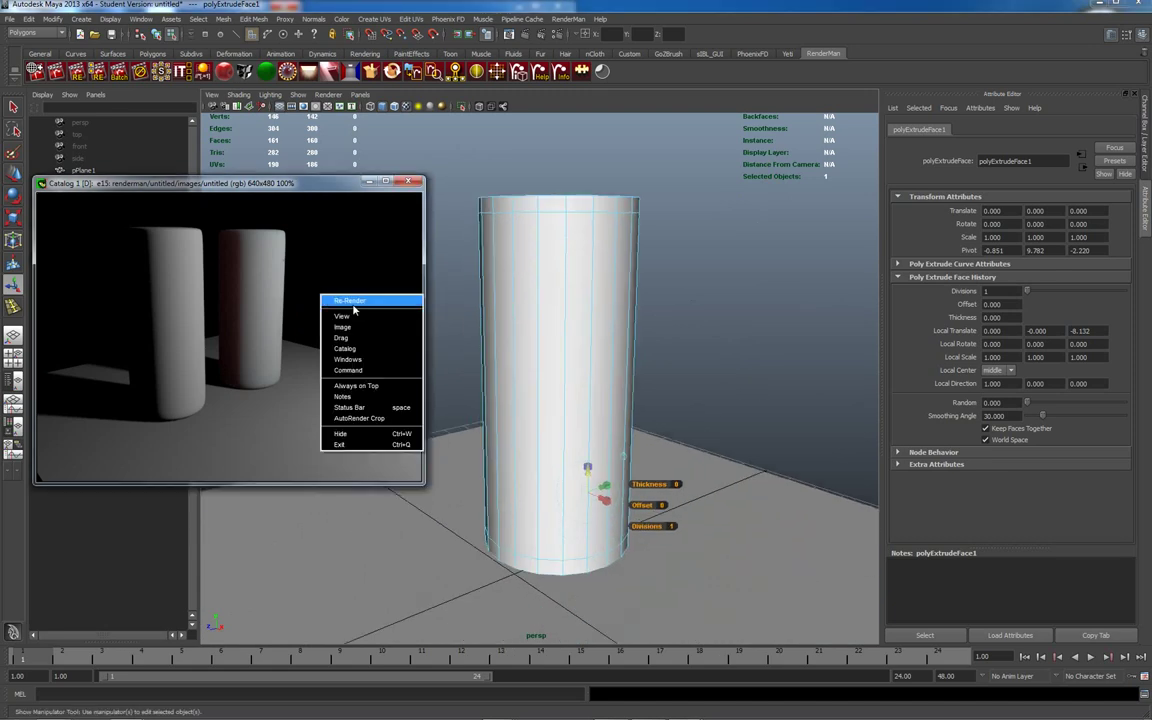
click(350, 304)
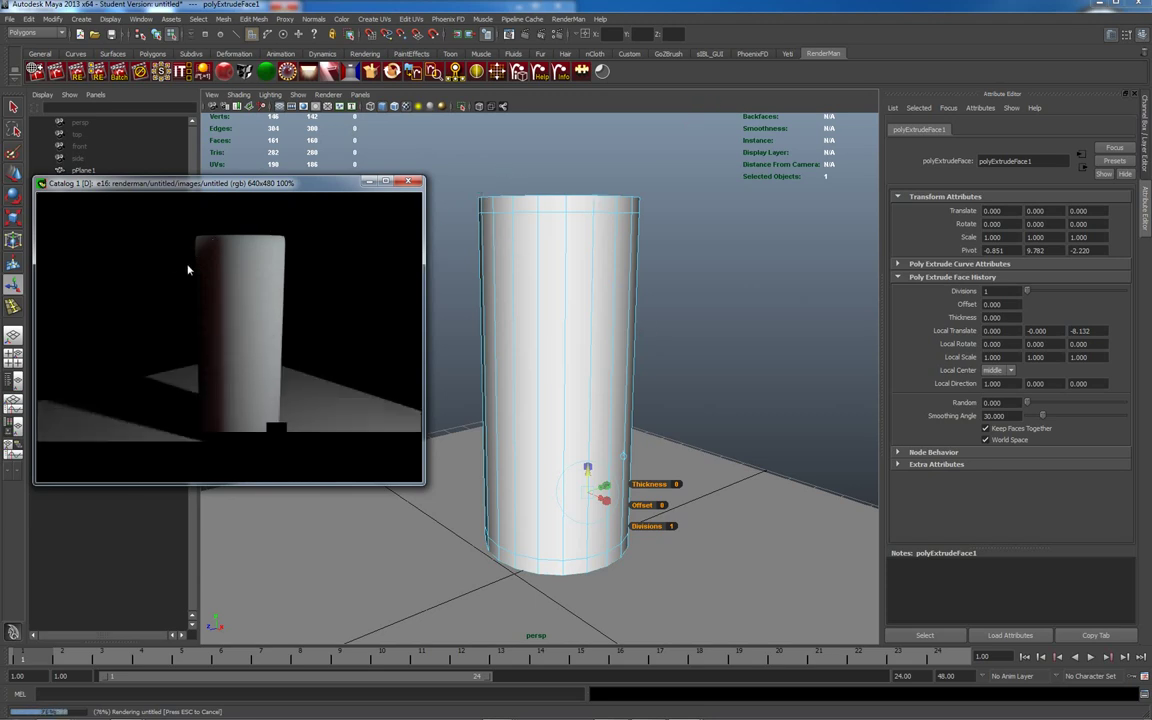
- Create a RenderMan area light and change its shape from rect to sphere
click(311, 74)
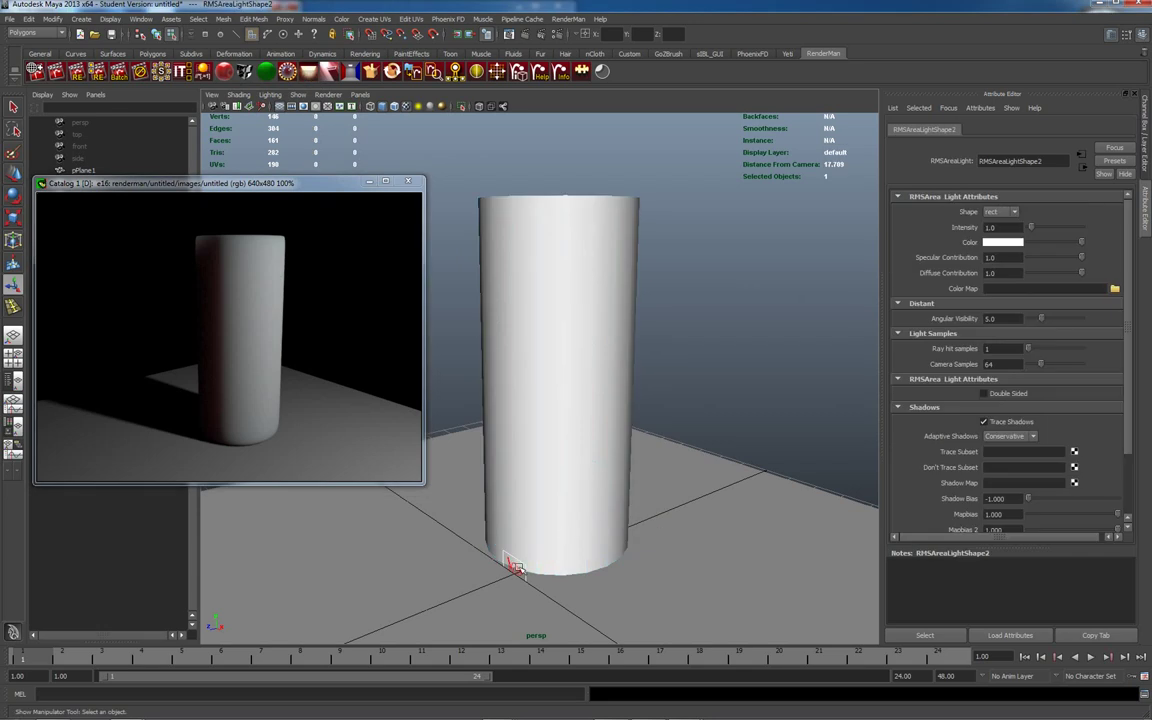
click(1015, 213)
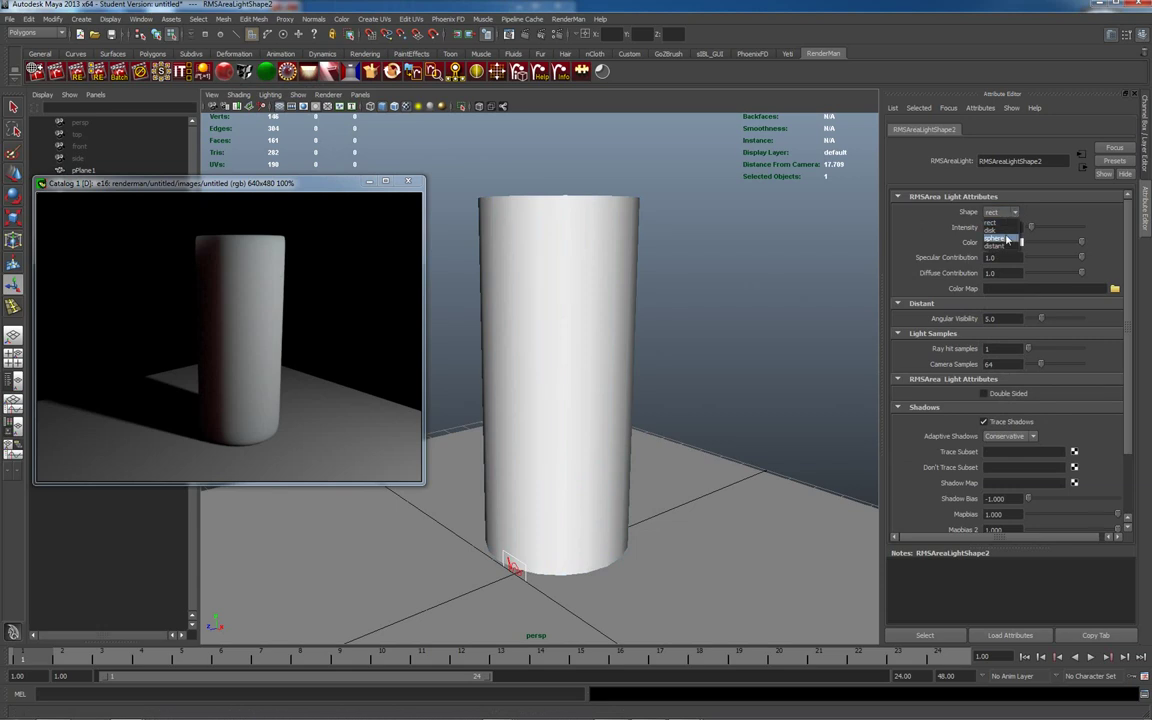
click(1004, 239)
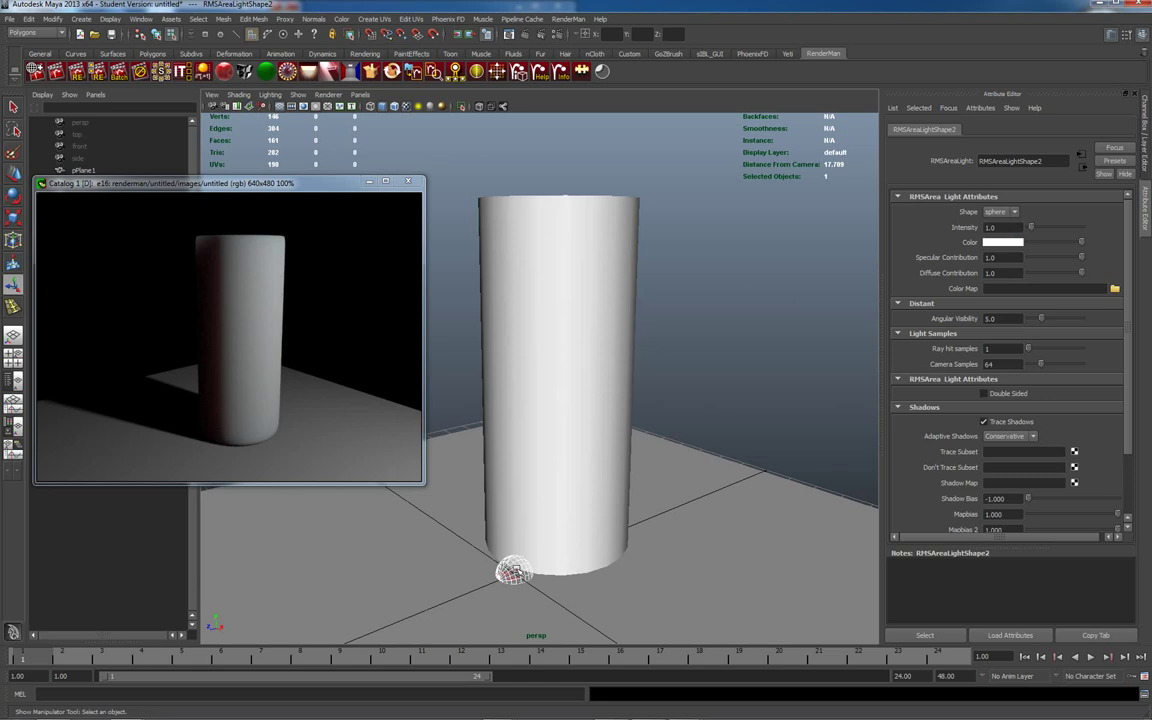
- Select RMSAreaLight2 and raise it up inside the cylinder
drag(230, 182, 822, 135)
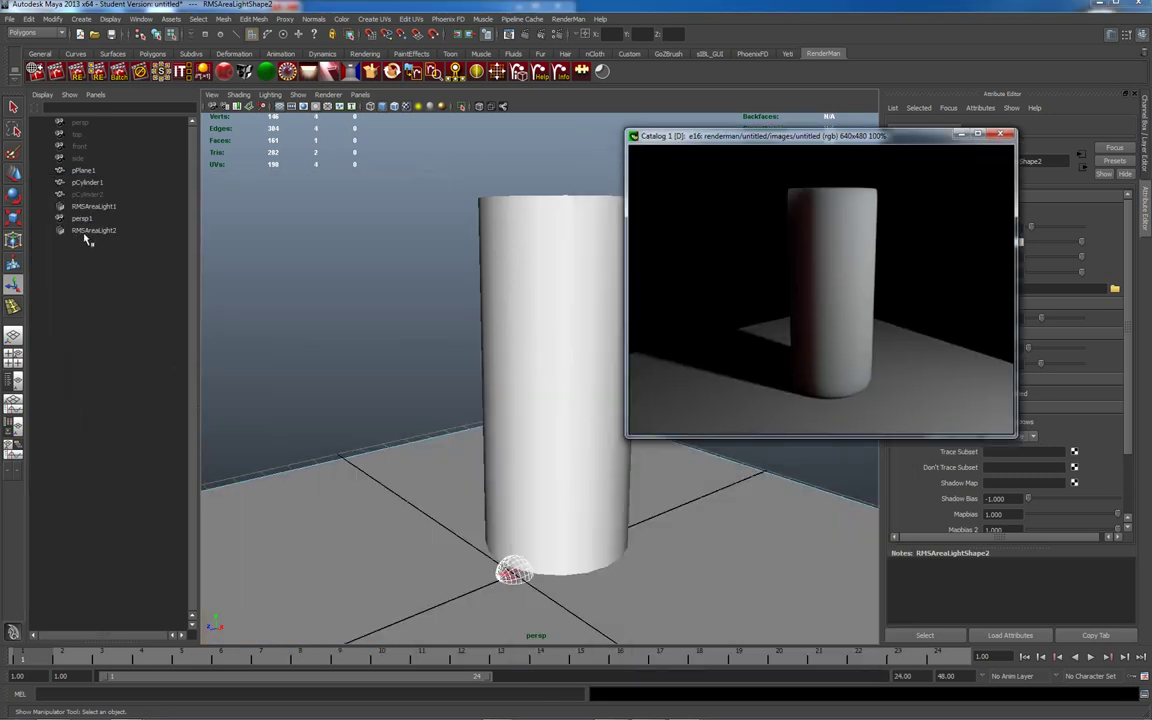
click(84, 231)
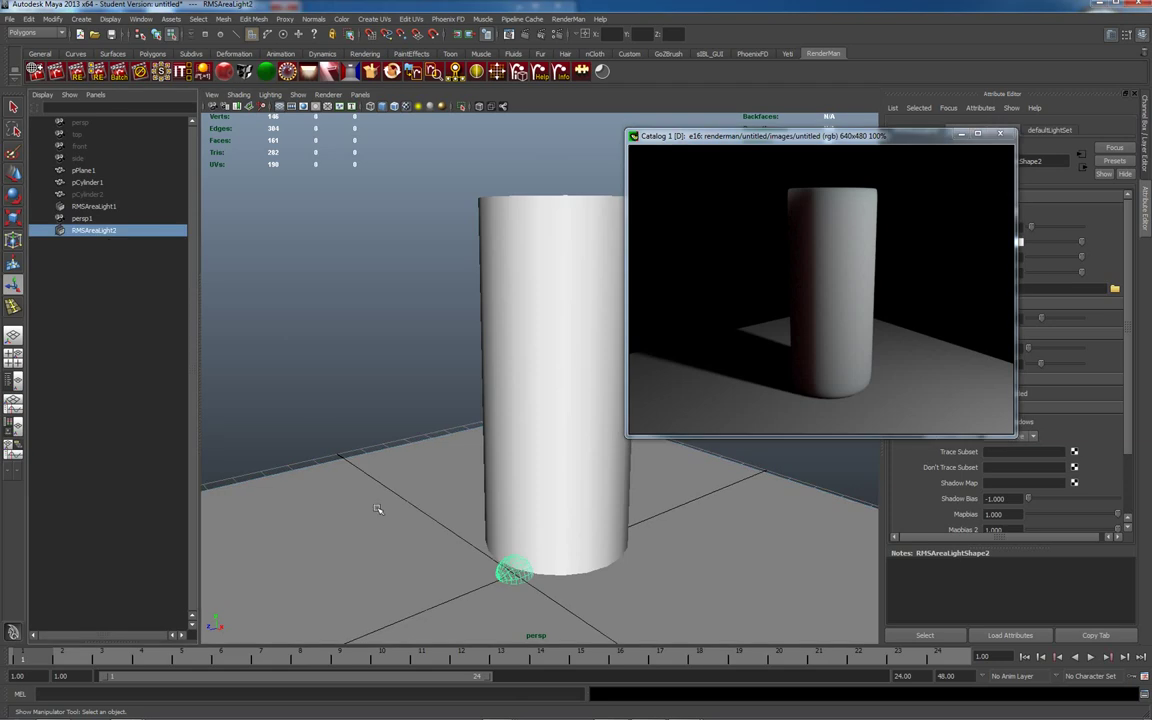
key(w)
drag(507, 549, 538, 348)
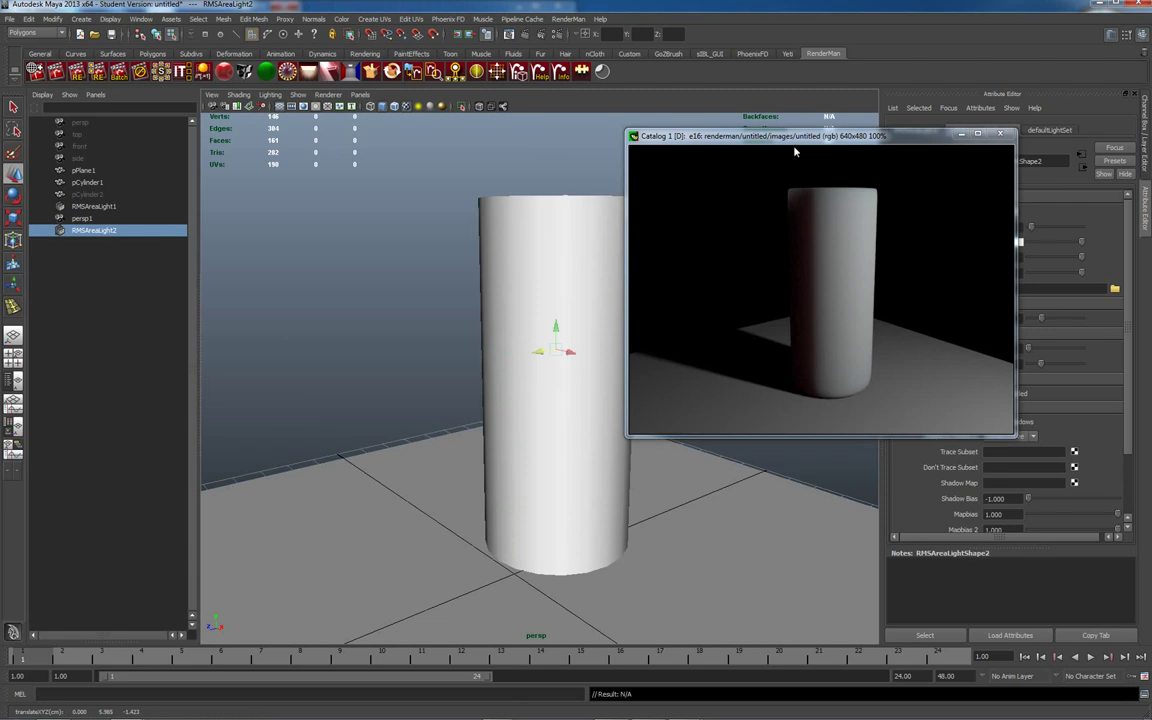
- Centre the light in the cylinder's opening and lower it further inside
drag(791, 137, 887, 256)
alt+drag(640, 258, 661, 331)
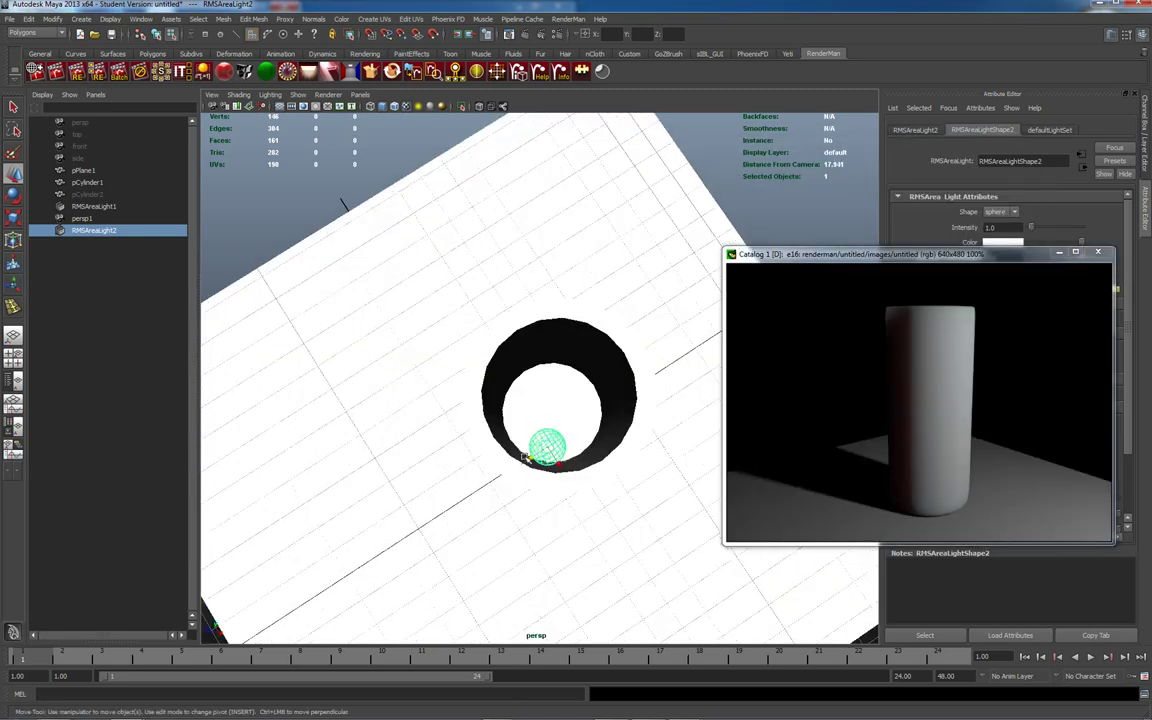
drag(546, 447, 550, 405)
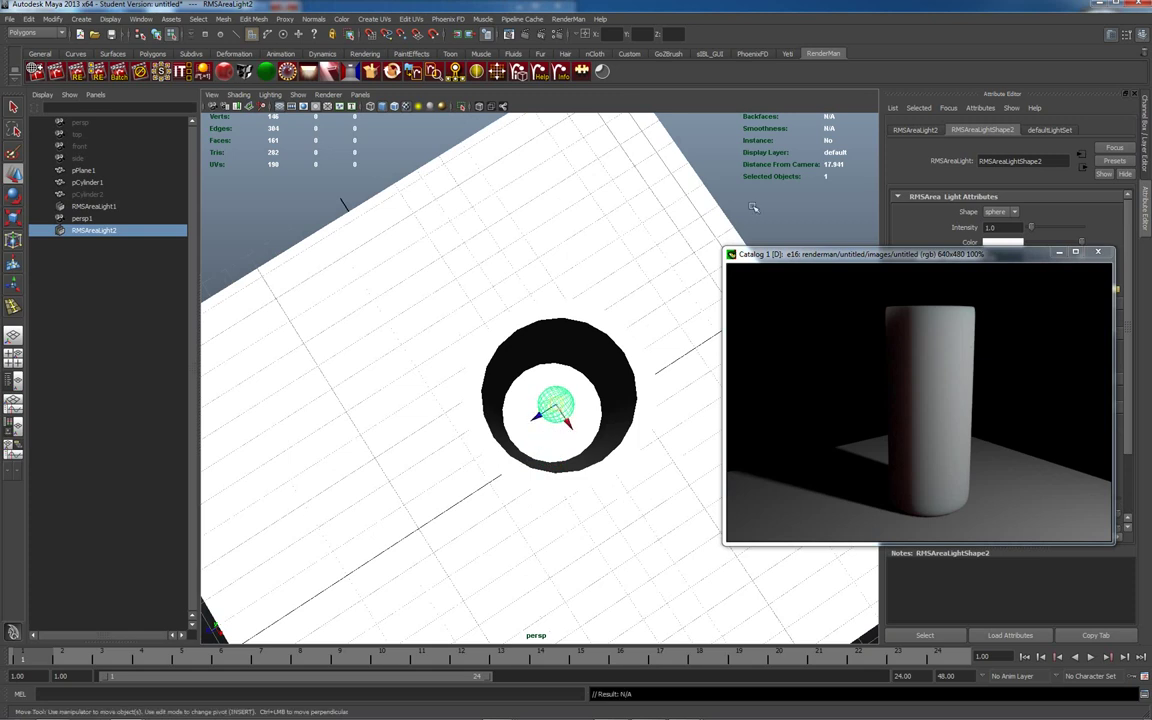
alt+drag(716, 209, 592, 273)
mouse_move(560, 318)
mouse_down()
mouse_move(548, 327)
mouse_move(556, 336)
mouse_up()
drag(866, 258, 258, 228)
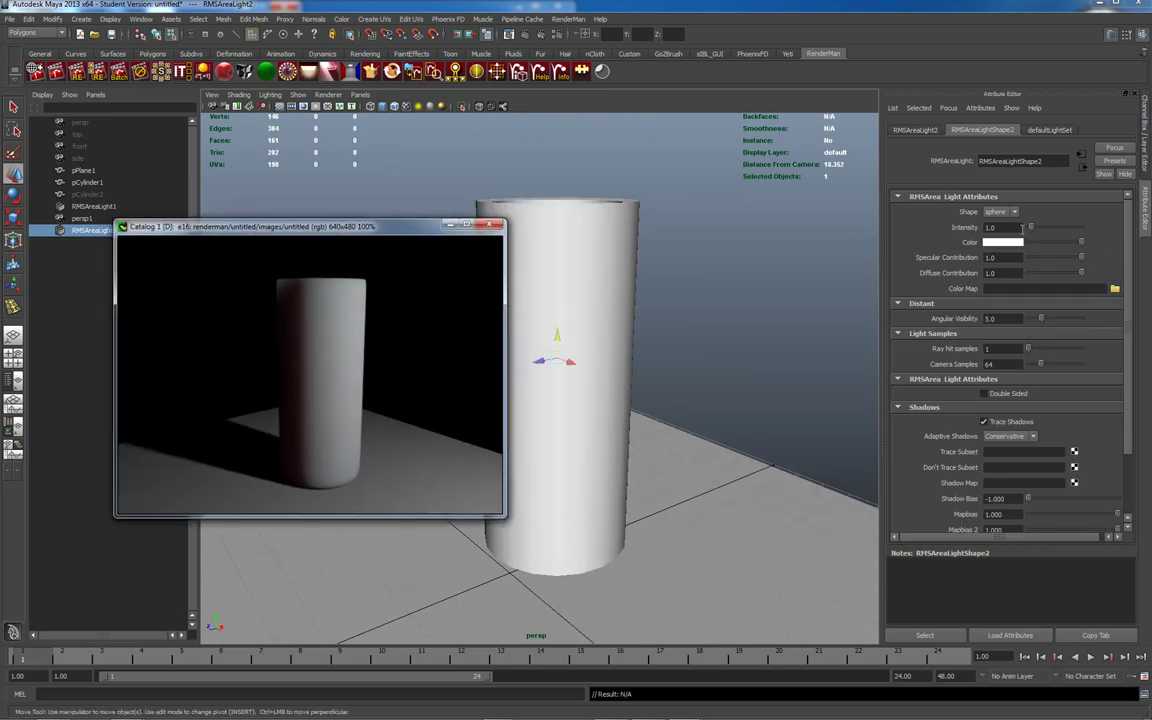
- Set the area light's intensity to 2 and re-render
click(1015, 228)
text(2)
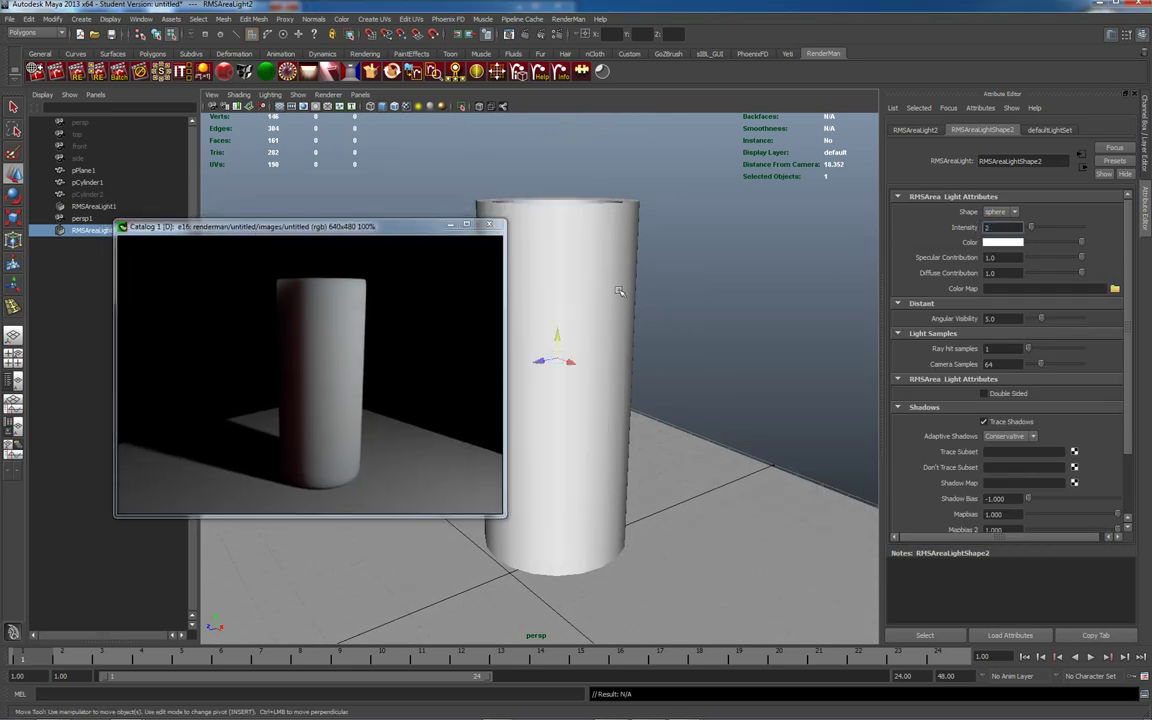
right_click(378, 344)
click(392, 346)
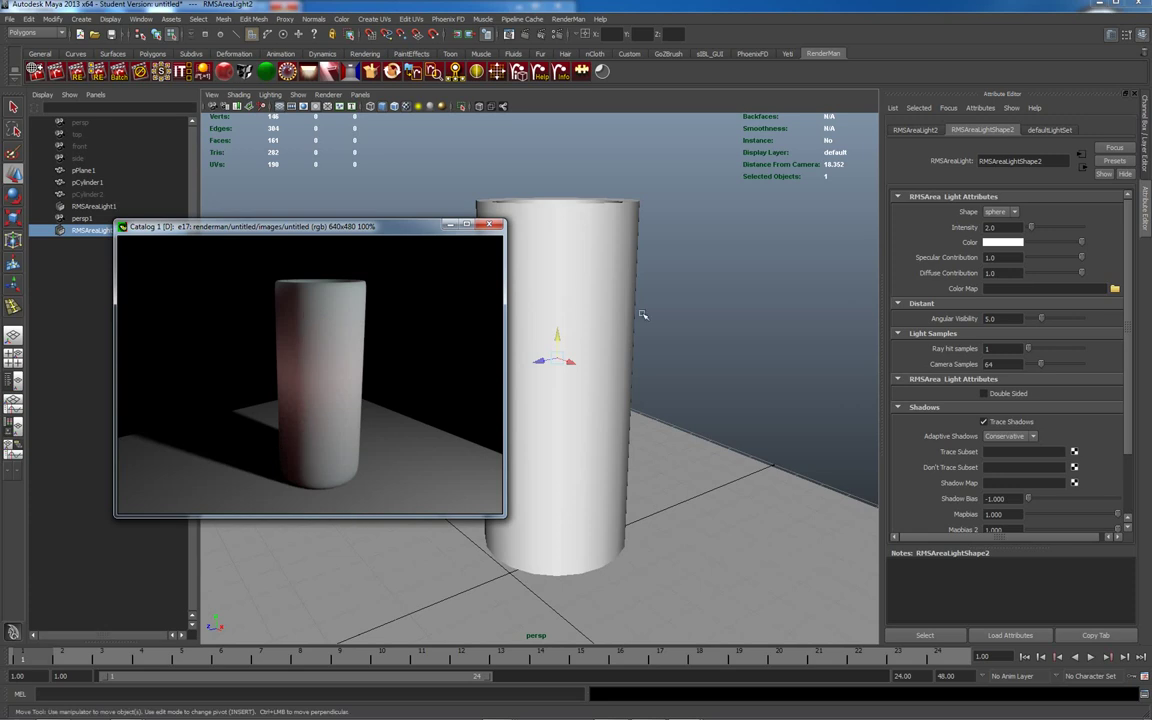
- Raise the light's intensity to 3.0 and re-render for a faint pink glow
double_click(990, 227)
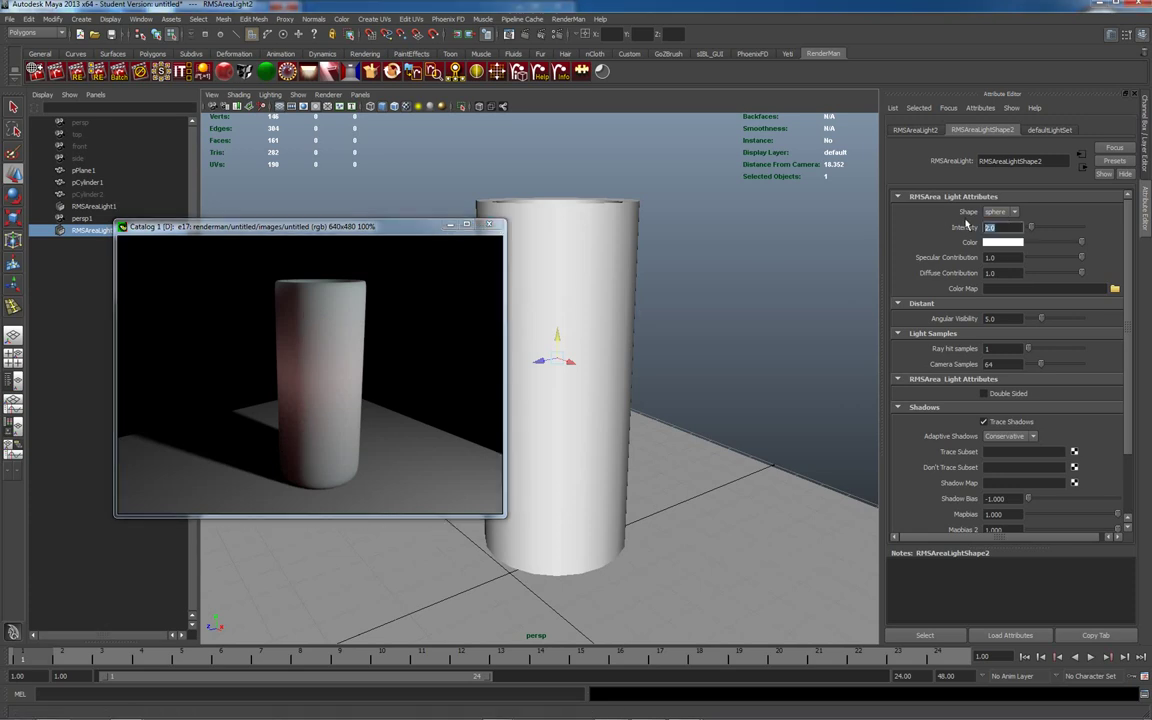
text(3)
key(Return)
right_click(336, 358)
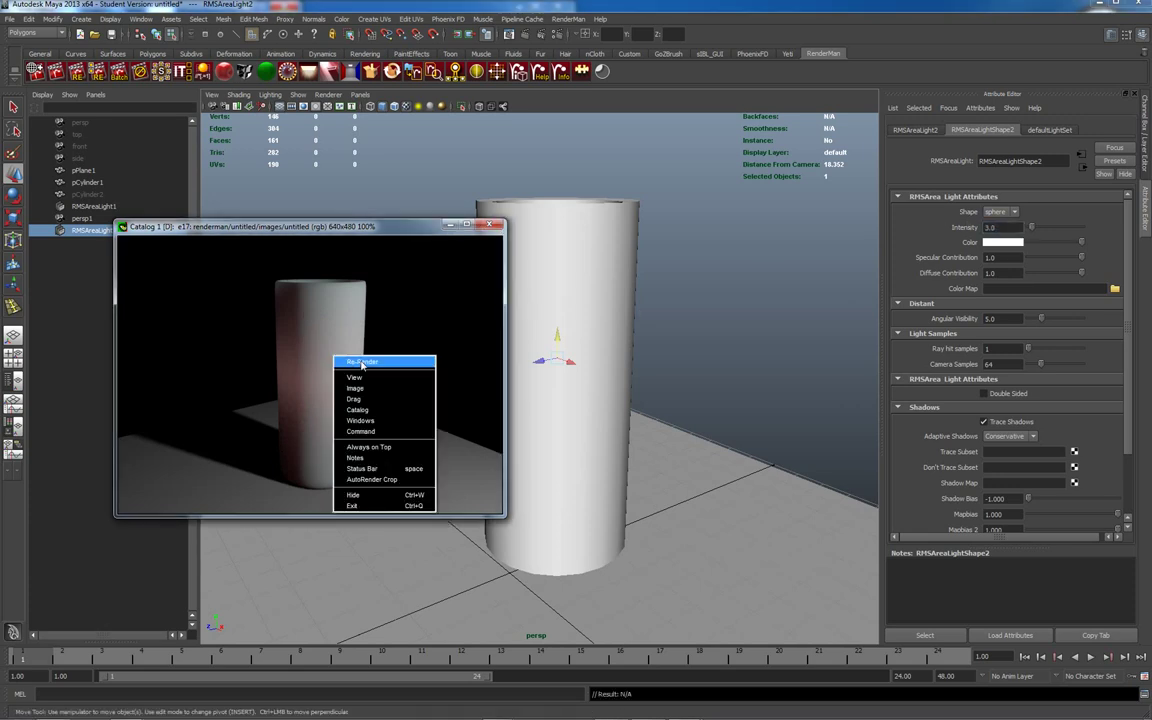
click(350, 364)
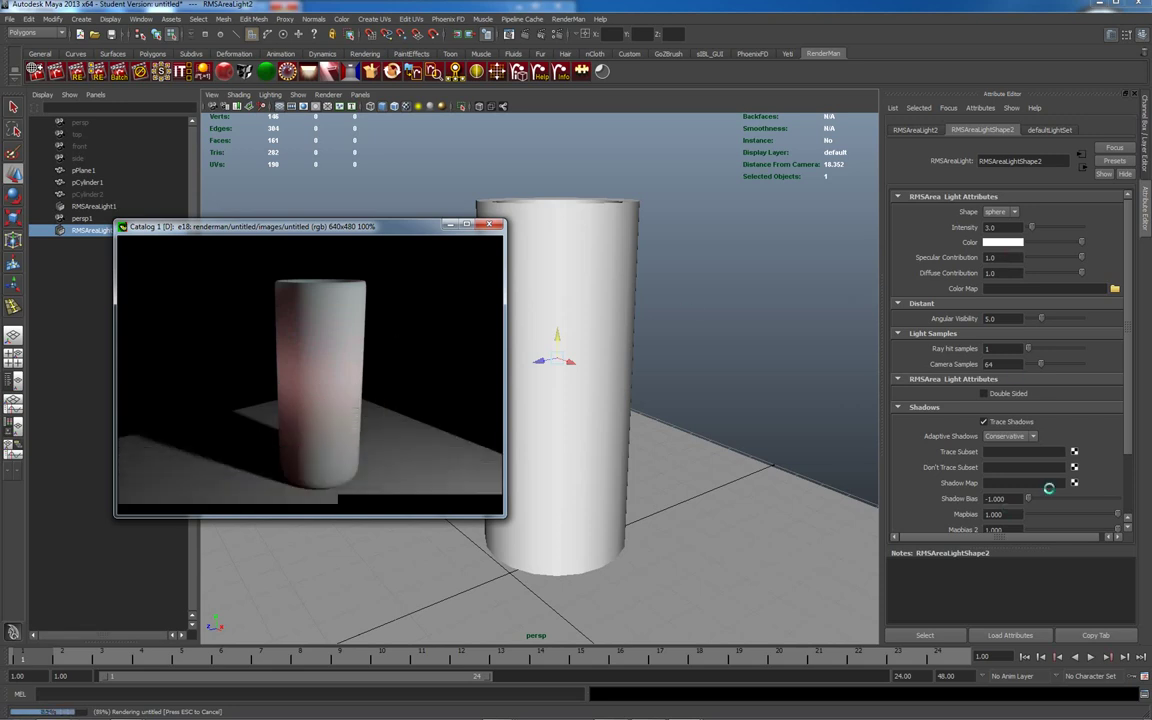
click(514, 262)
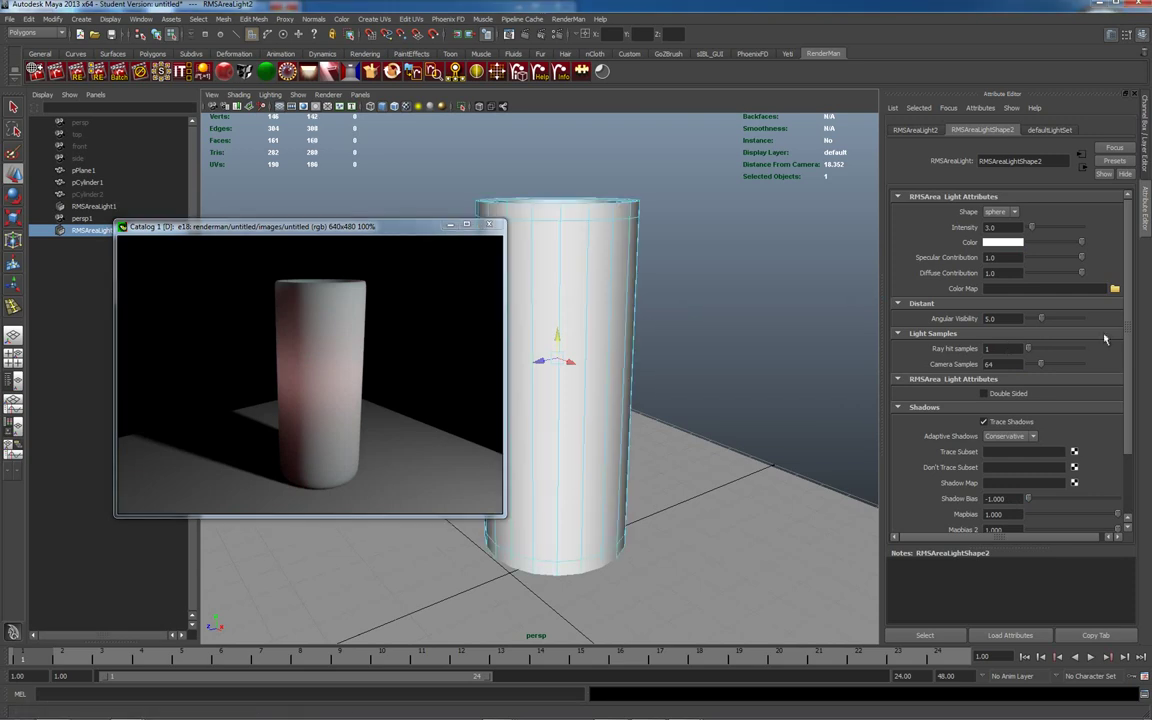
click(1066, 130)
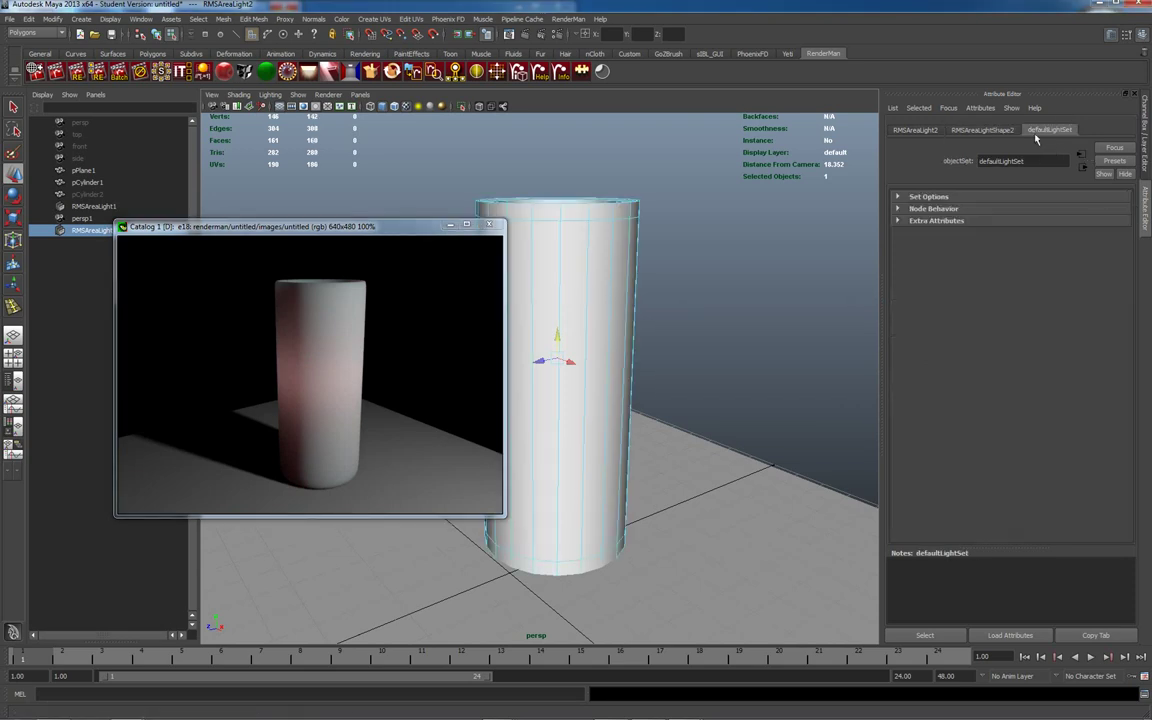
- Set the cylinder's SSSMATERIAL subsurface Samples from 512 to 1024 and re-render
right_drag(610, 250, 662, 227)
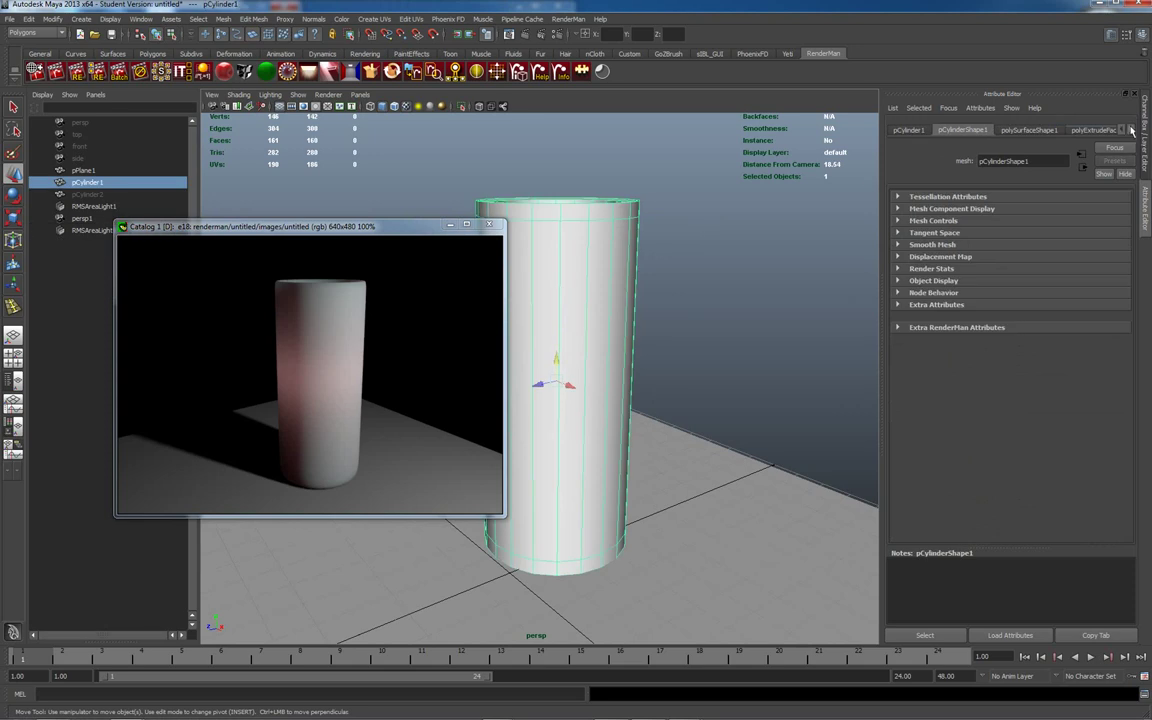
click(1132, 130)
click(1100, 131)
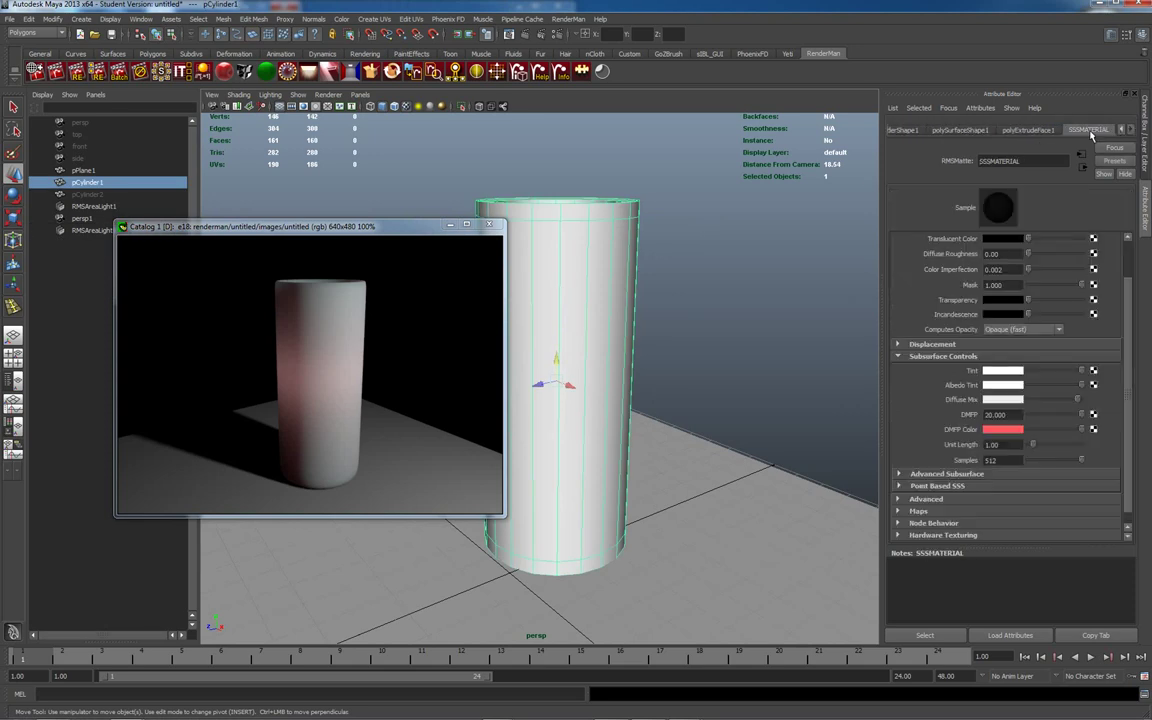
drag(1008, 460, 929, 456)
text(1024)
key(Return)
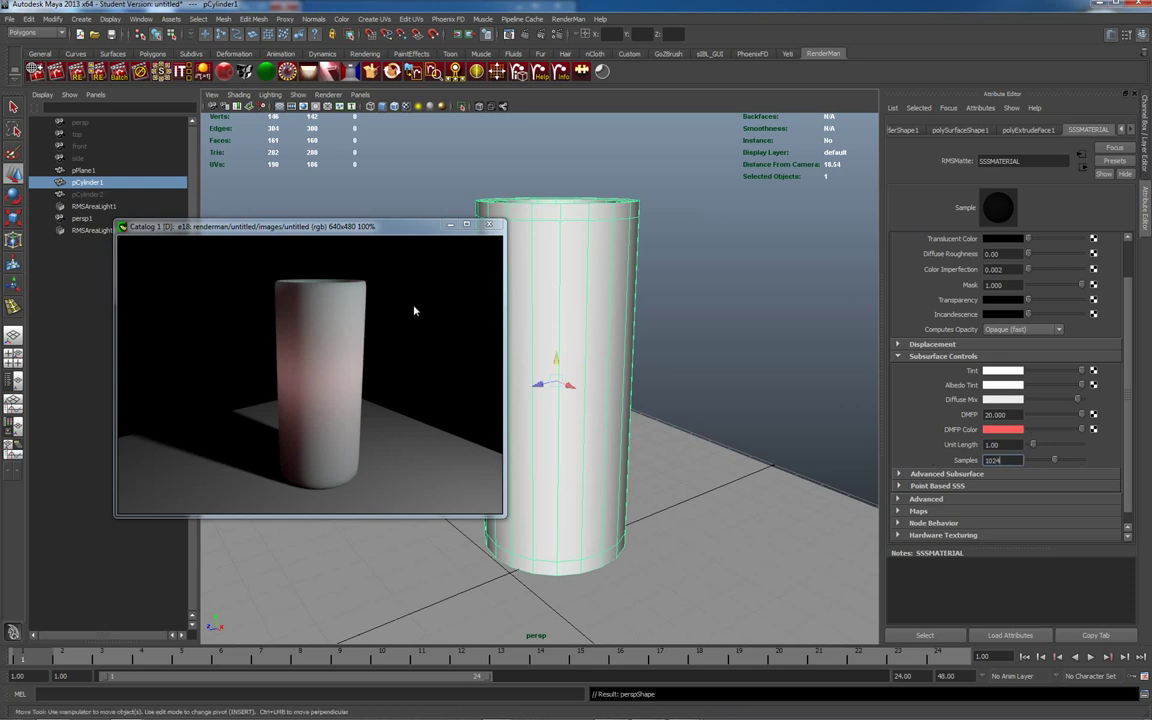
scroll(689, 347, up, 3)
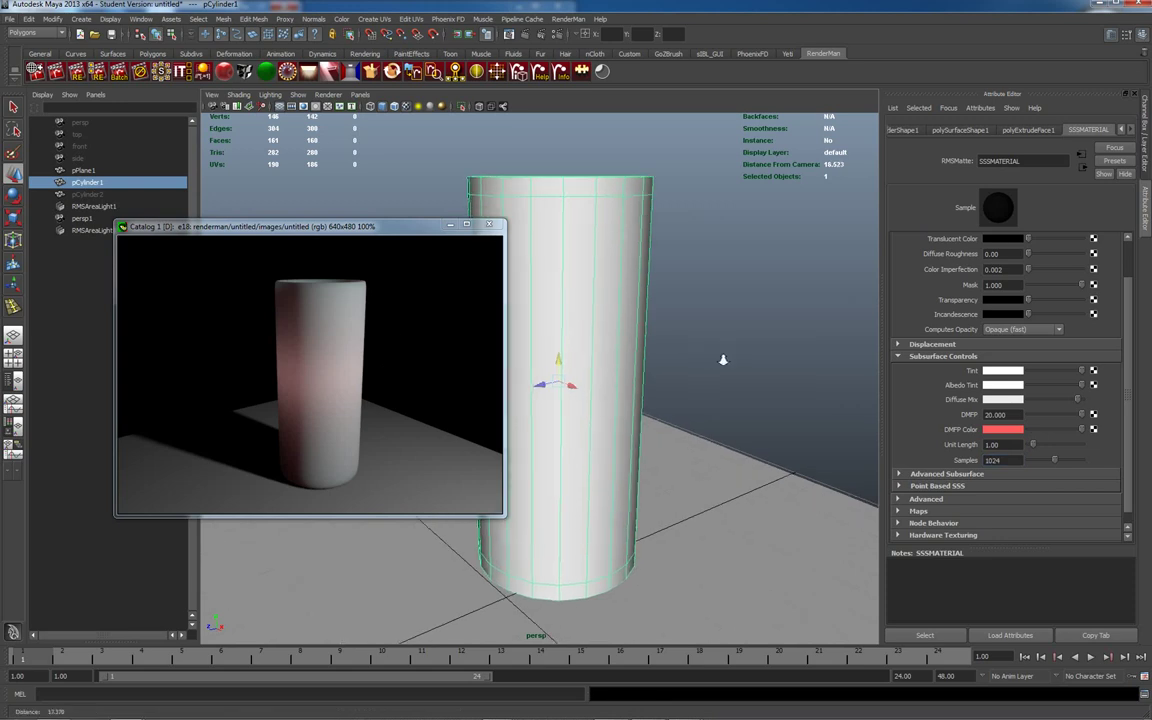
right_click(389, 346)
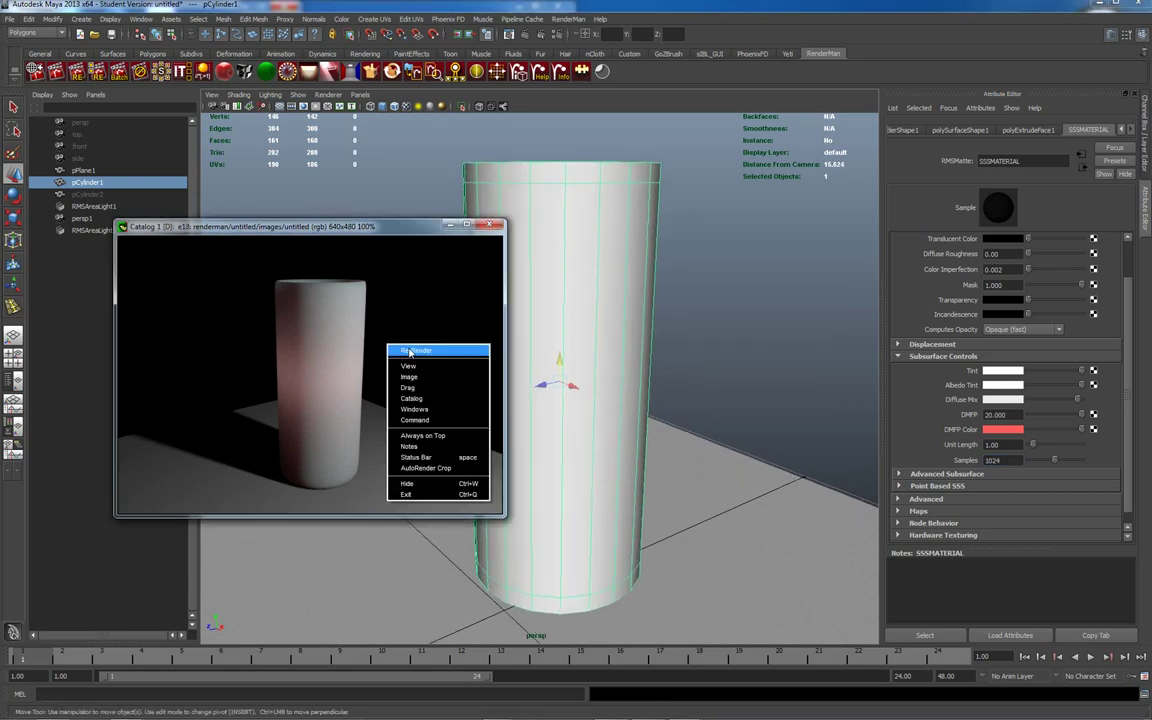
click(410, 351)
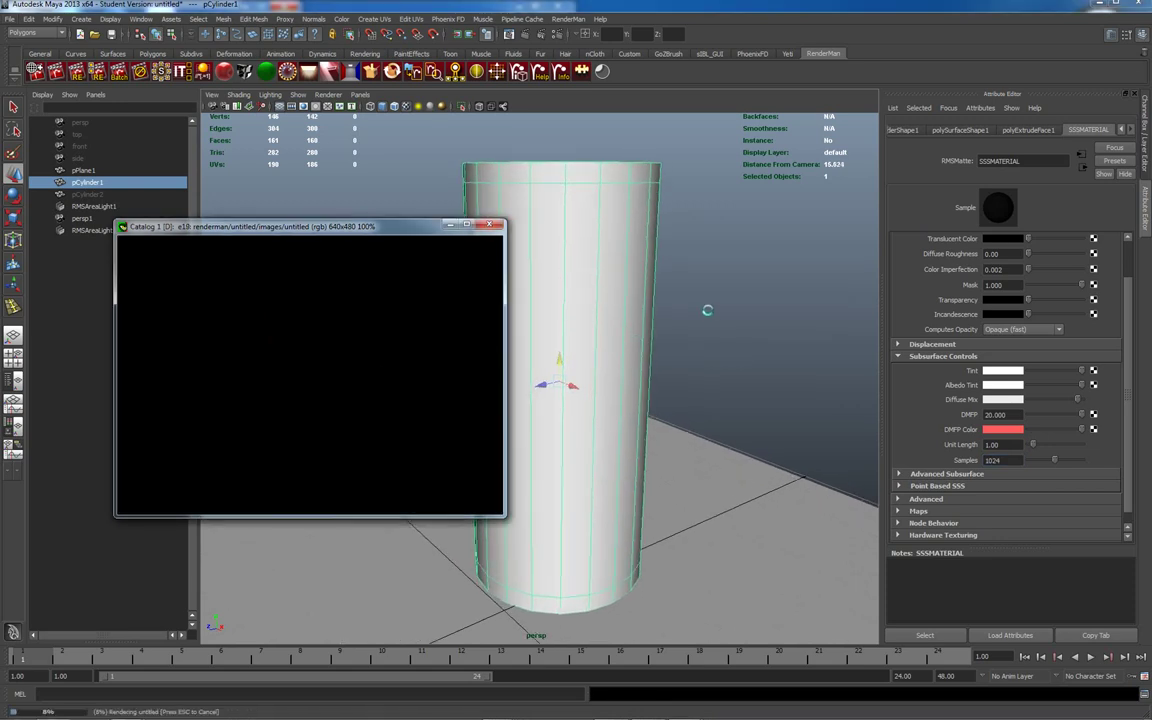